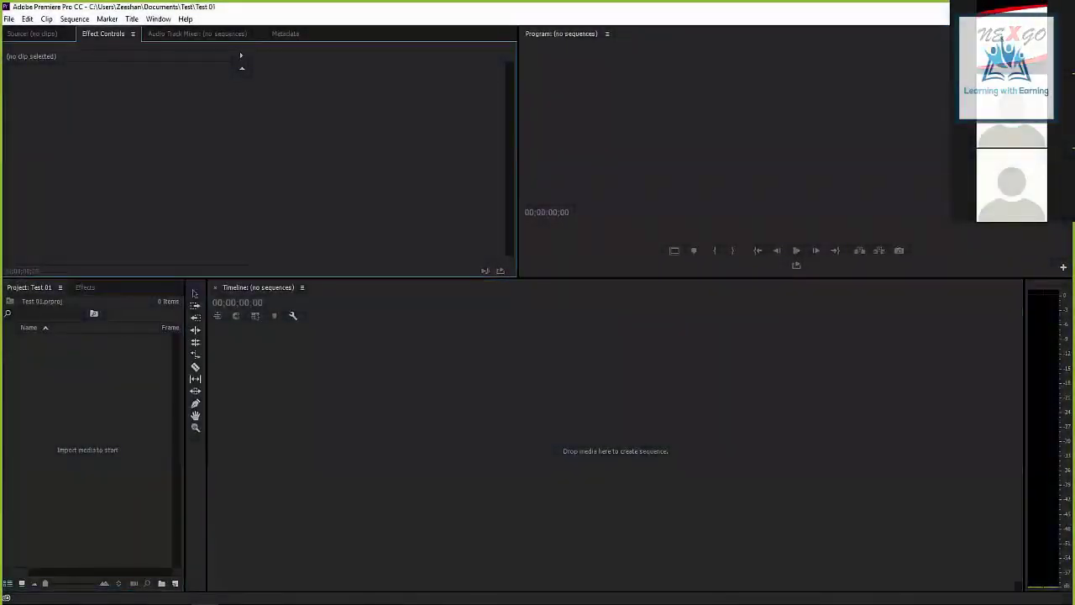
# - Switch the top-left panel from Effect Controls to the Source monitor
pyautogui.click(25, 35)
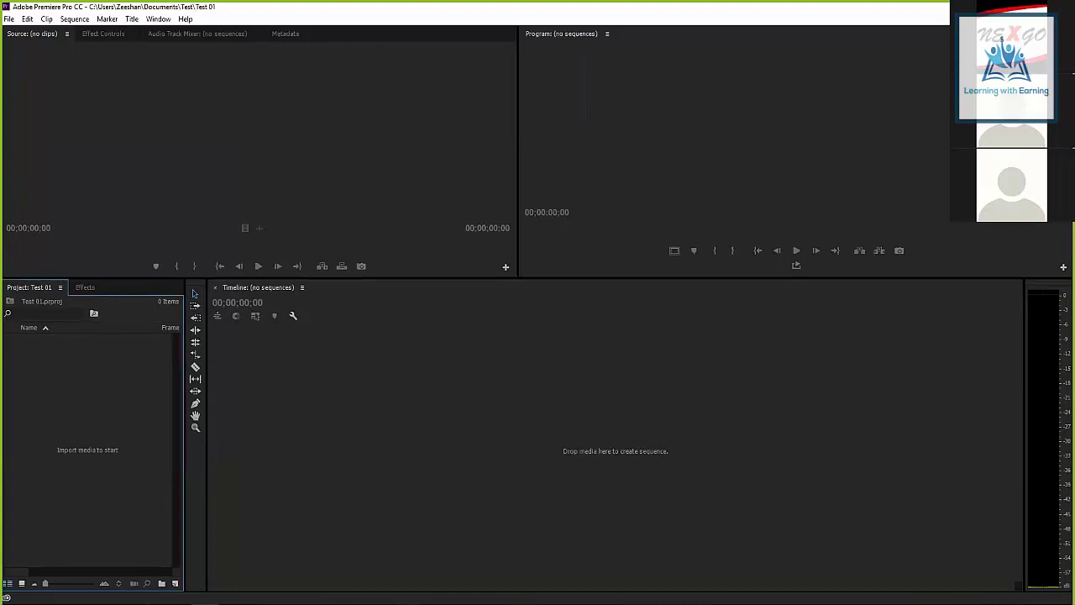
# - Open the New Sequence dialog through the Project panel's New Item > Sequence menu
pyautogui.rightClick(69, 359)
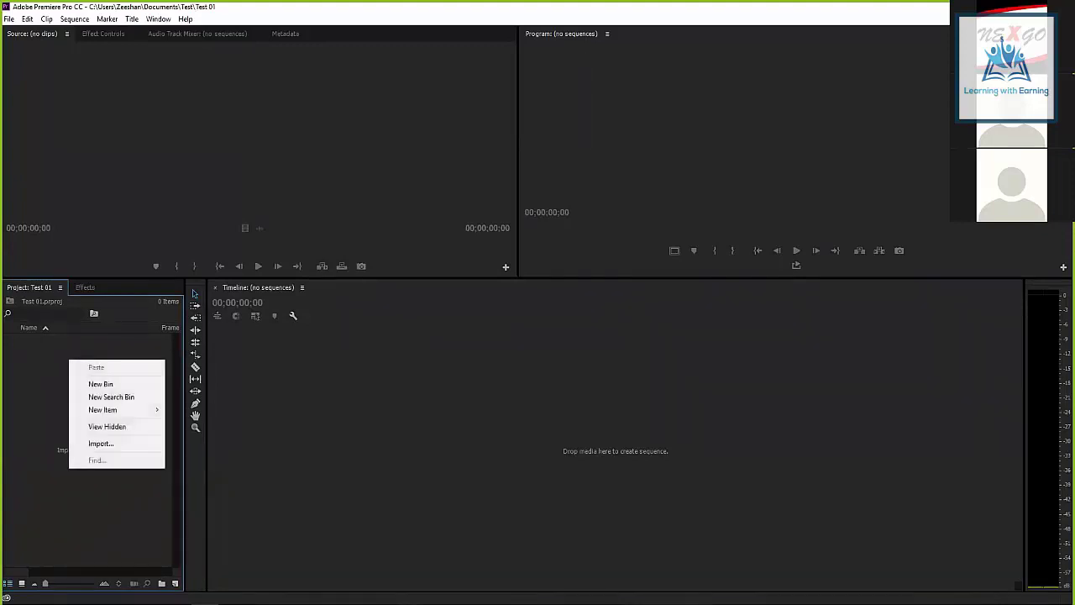
pyautogui.moveTo(102, 410)
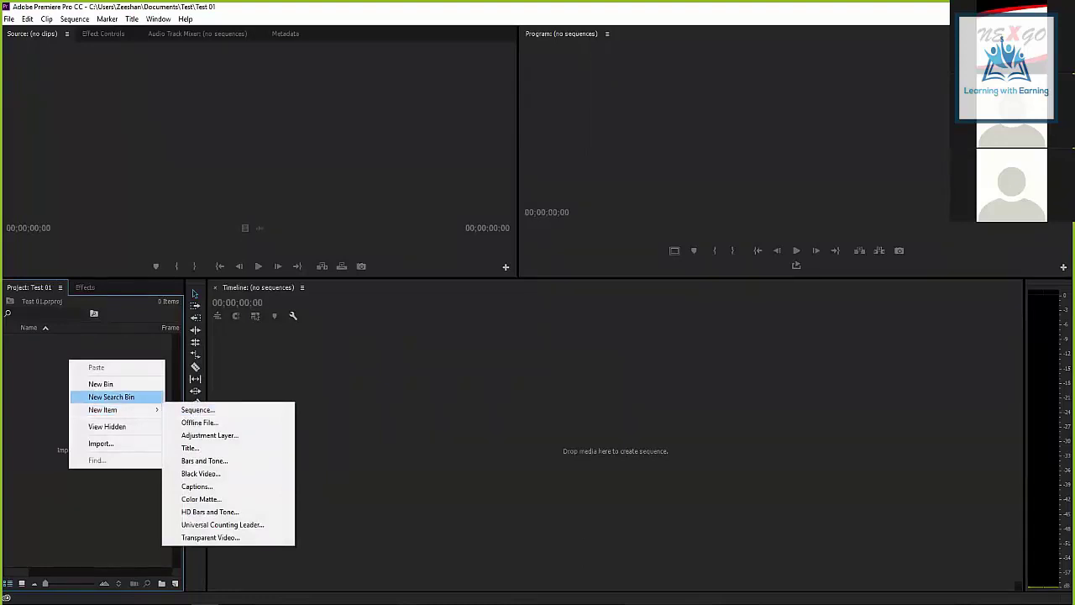
pyautogui.rightClick(56, 351)
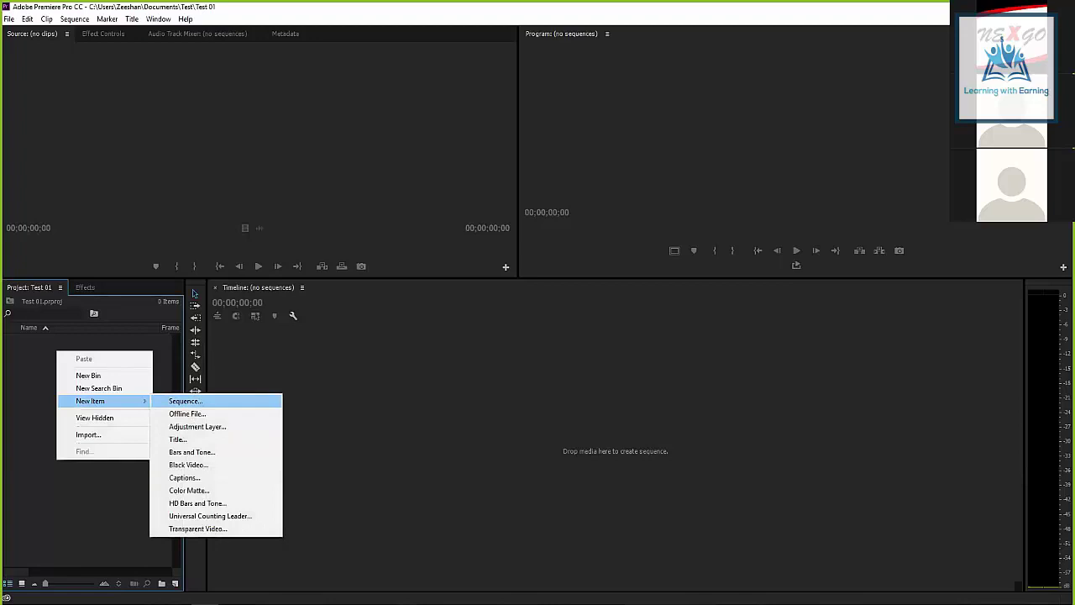
pyautogui.press('Escape')
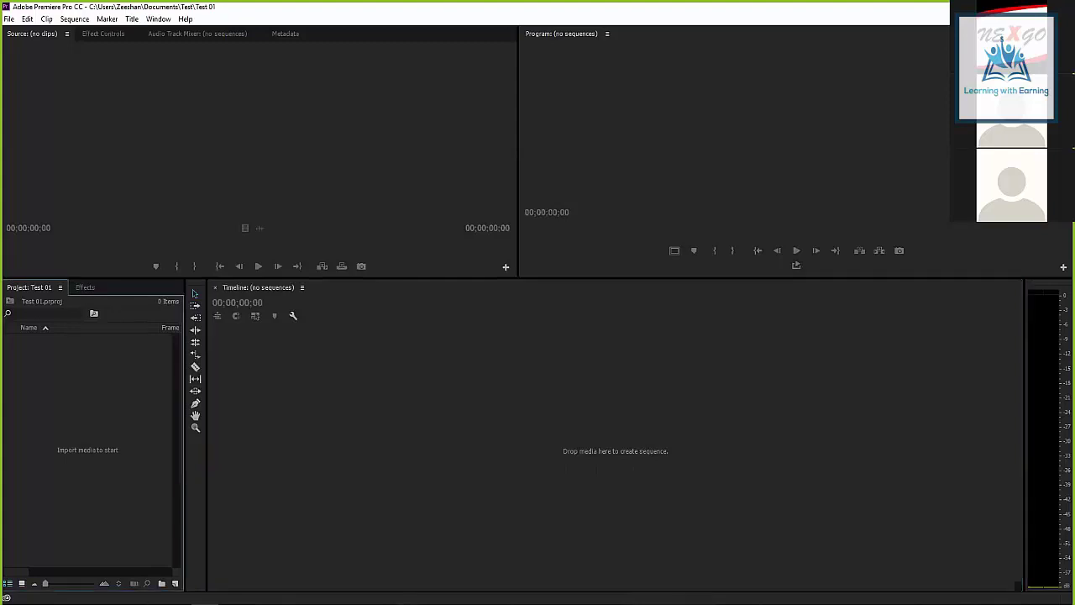
pyautogui.rightClick(67, 369)
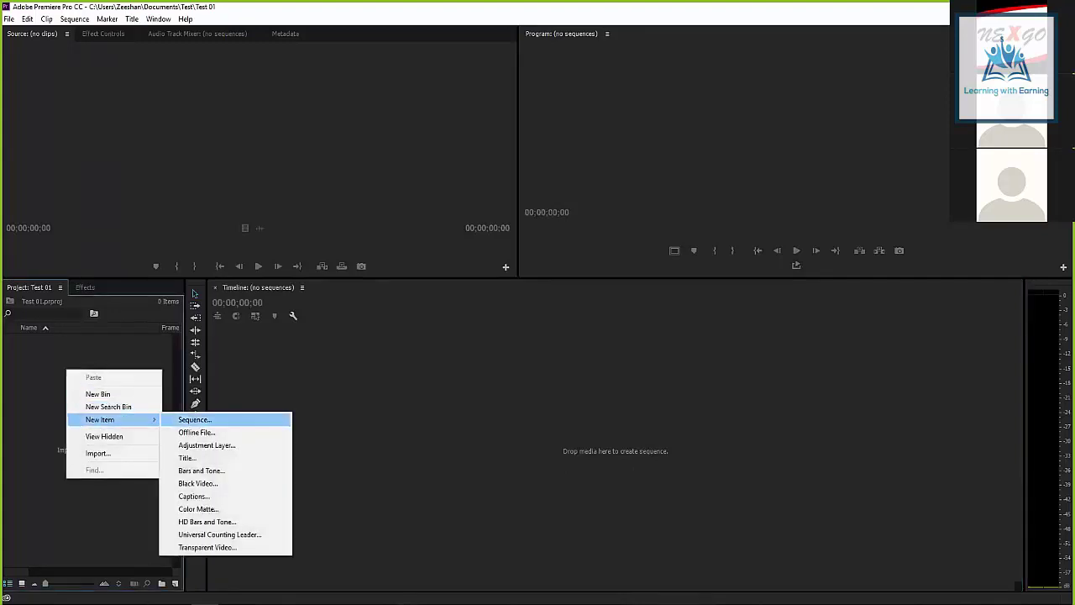
pyautogui.click(194, 419)
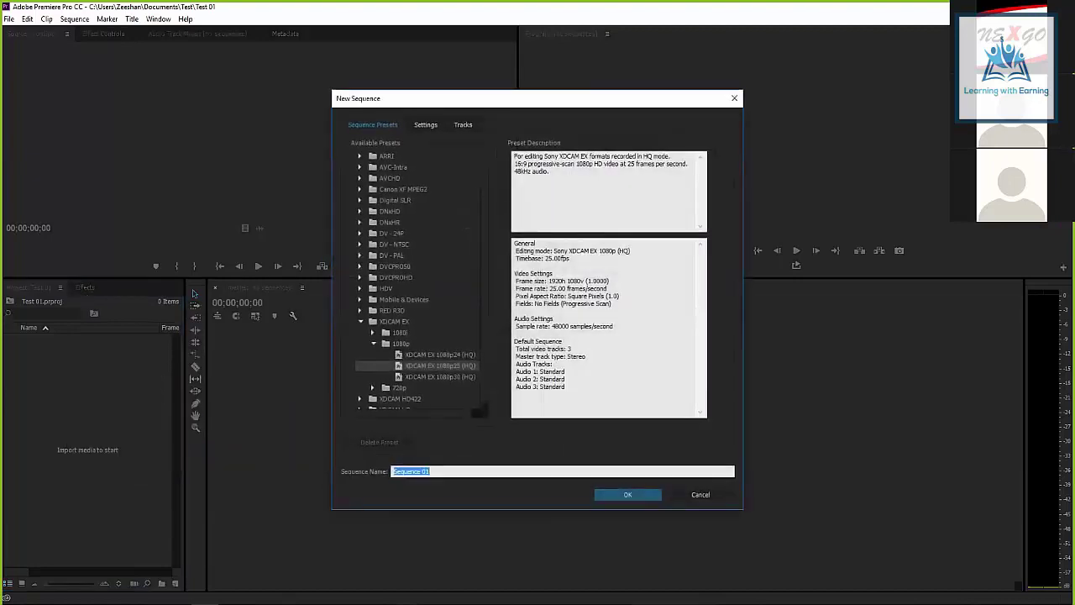
# - Pick the DV-PAL Standard 48kHz preset, rename the sequence to DV, and create it
pyautogui.click(360, 321)
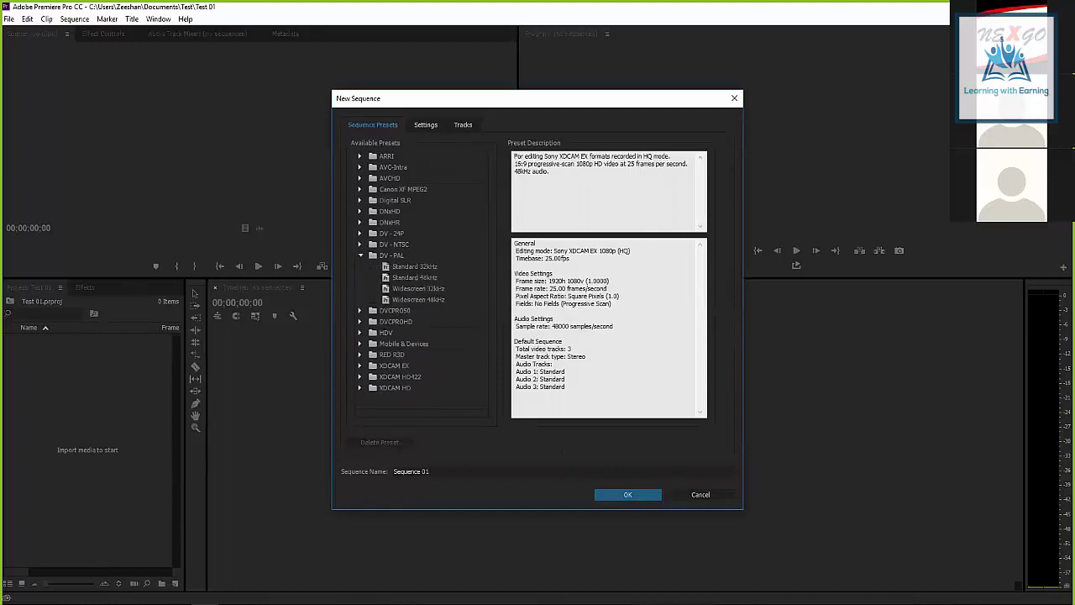
pyautogui.click(414, 277)
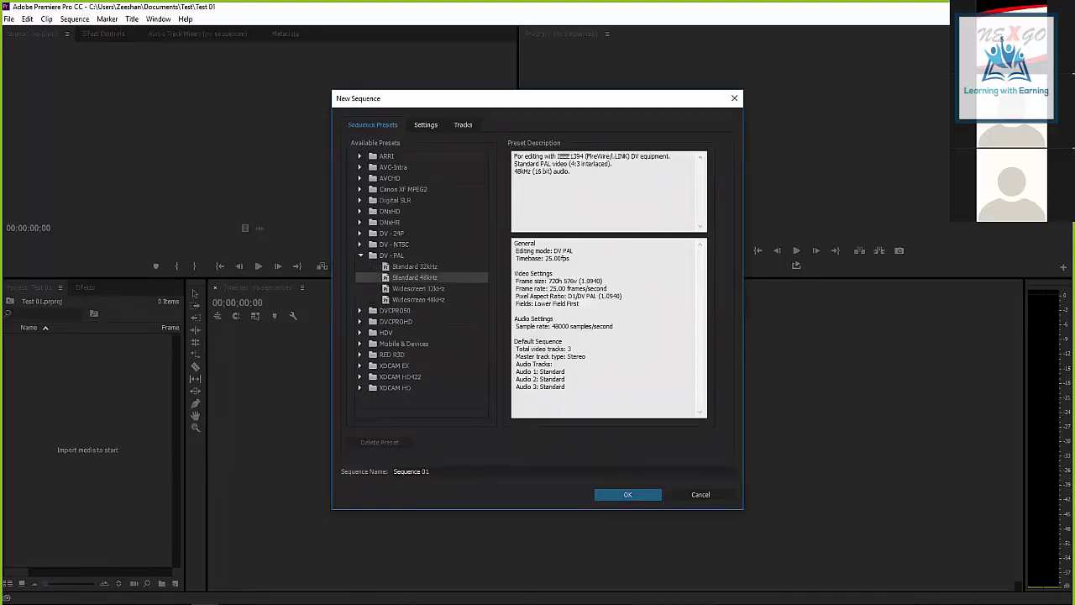
pyautogui.click(411, 471)
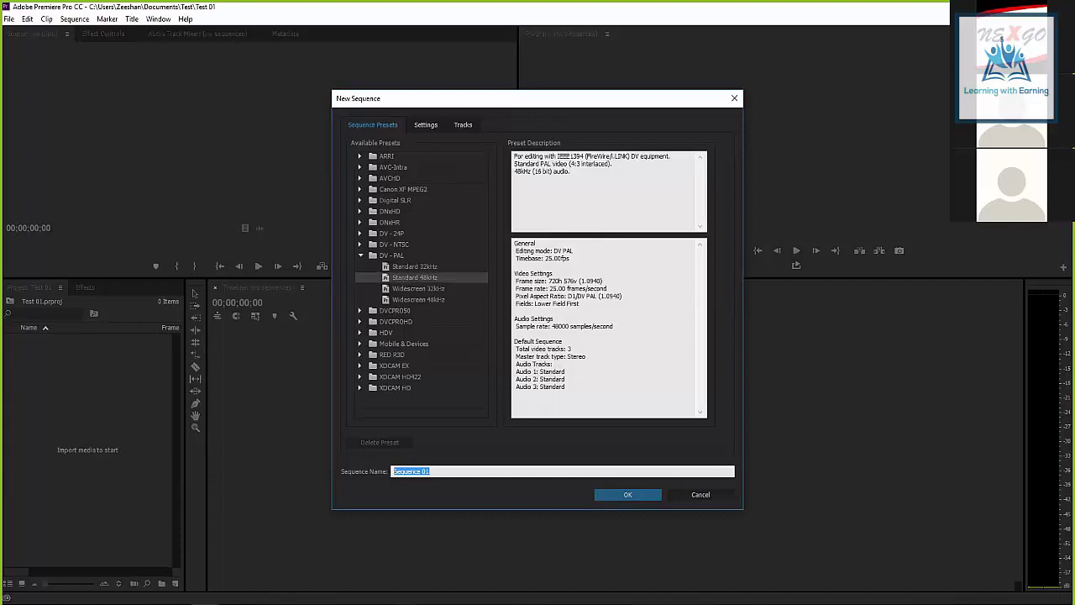
pyautogui.write('DV')
pyautogui.press('Return')
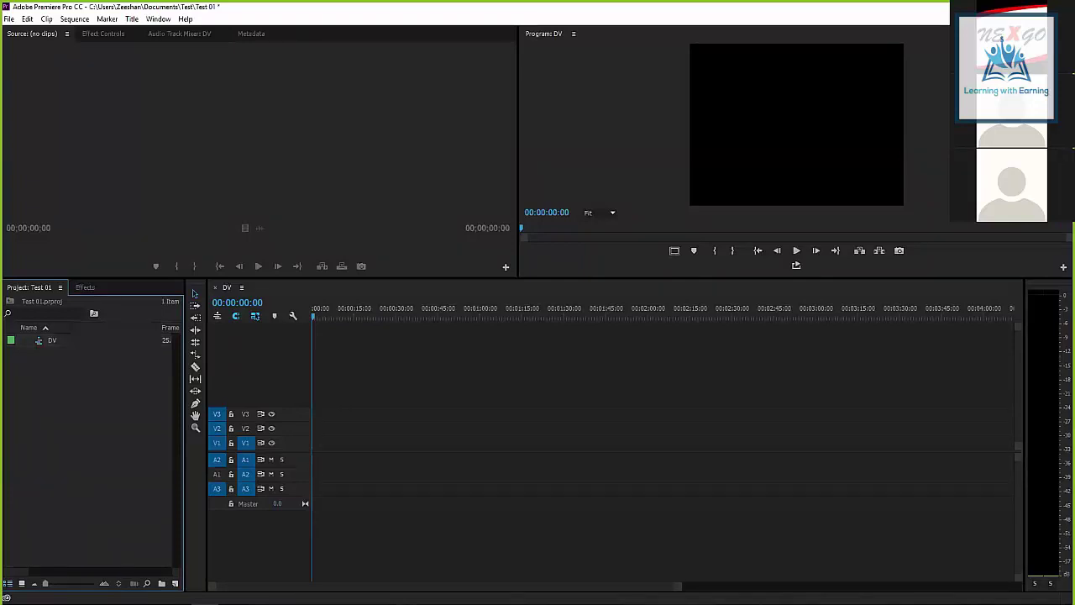
# - Delete the DV sequence from the Test 01 project
pyautogui.rightClick(43, 341)
pyautogui.press('Escape')
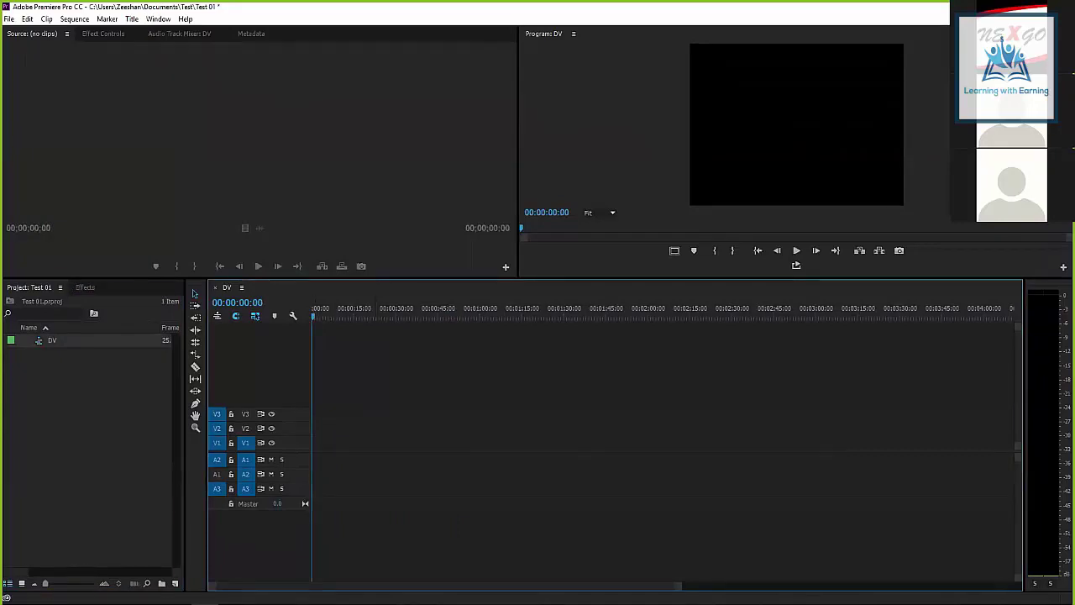
pyautogui.click(52, 340)
pyautogui.press('Delete')
# - Reopen the New Sequence dialog via New Item > Sequence
pyautogui.rightClick(60, 351)
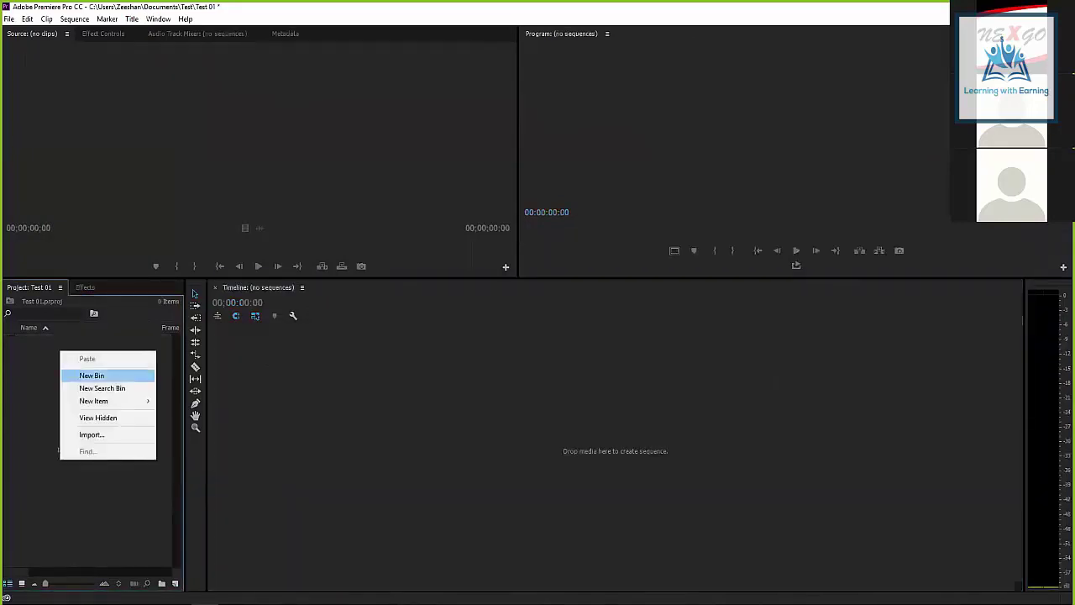
pyautogui.moveTo(100, 401)
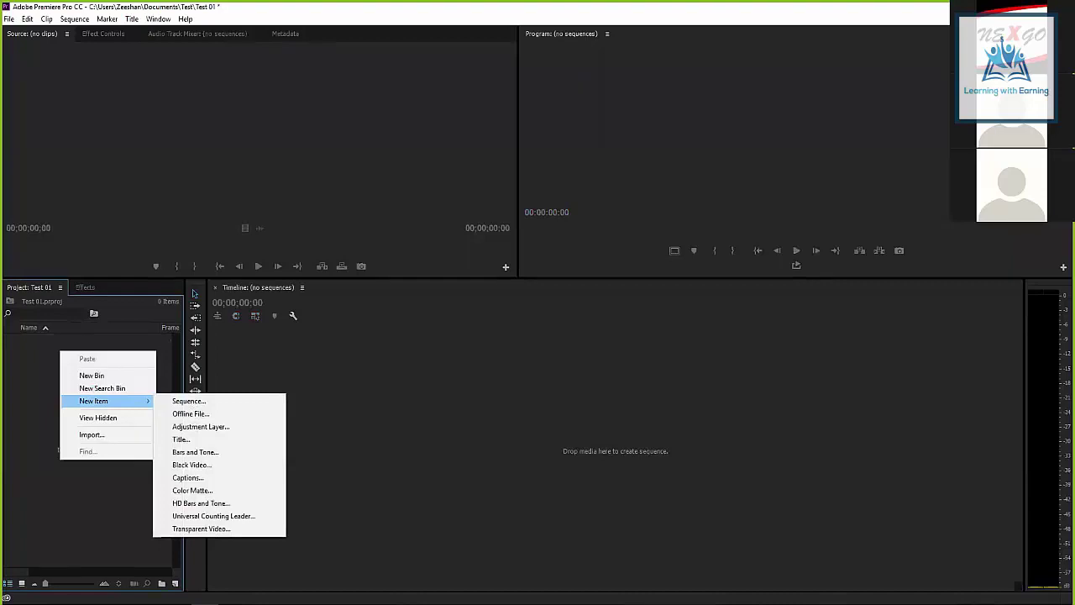
pyautogui.rightClick(66, 360)
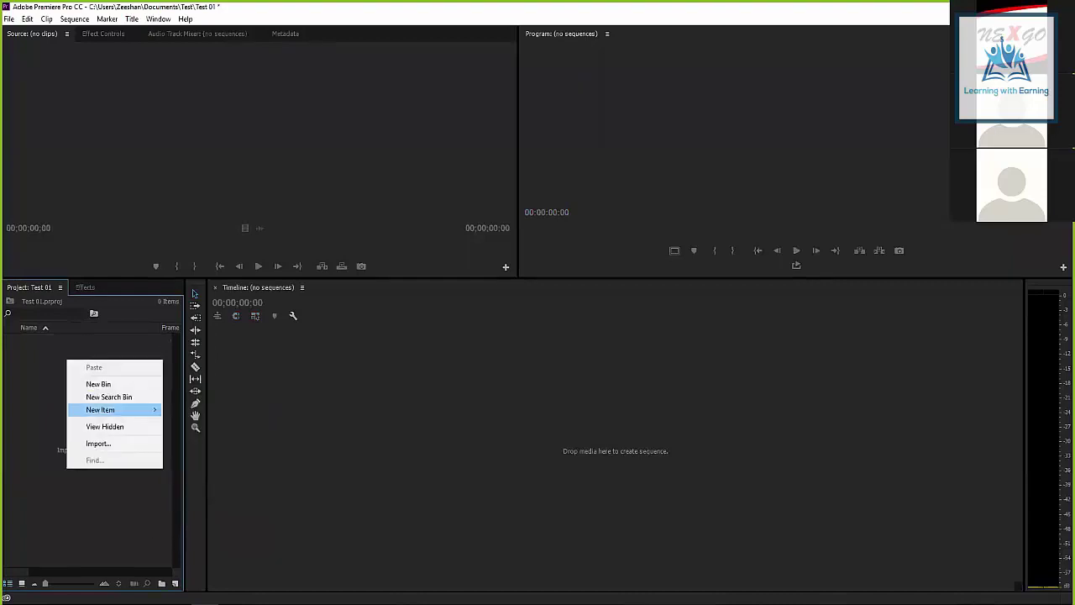
pyautogui.moveTo(101, 409)
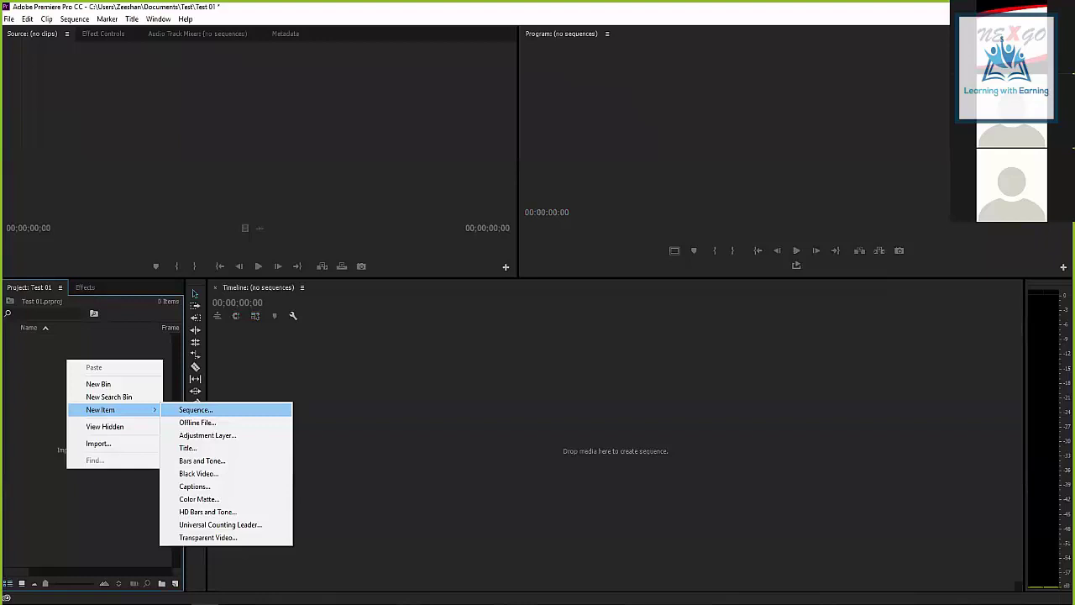
pyautogui.click(196, 409)
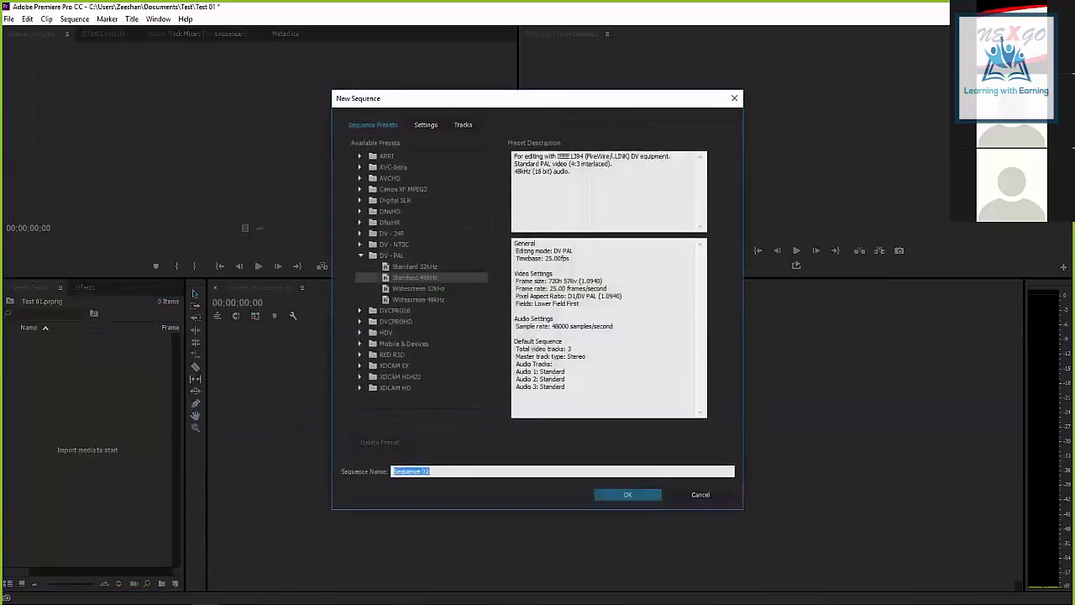
# - Select DV-PAL Standard 48kHz and review its DV PAL mode, 720×576 frame and Lower Field First order
pyautogui.click(360, 254)
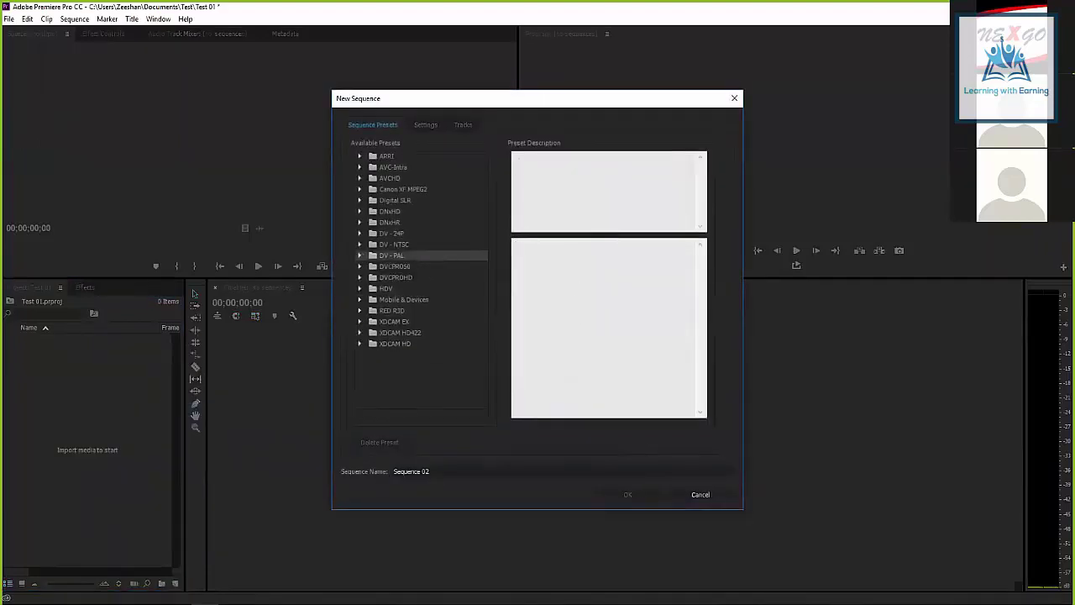
pyautogui.click(361, 255)
pyautogui.click(414, 277)
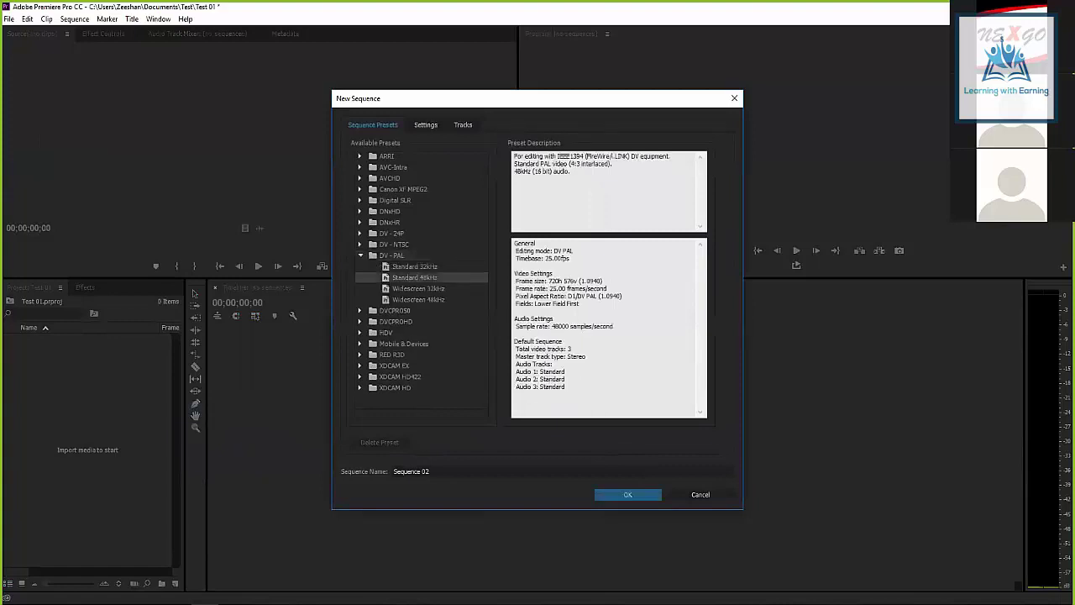
pyautogui.moveTo(553, 250); pyautogui.dragTo(571, 258)
pyautogui.moveTo(546, 281)
pyautogui.mouseDown()
pyautogui.moveTo(602, 280)
pyautogui.moveTo(605, 294)
pyautogui.mouseUp()
pyautogui.click(580, 290)
pyautogui.moveTo(531, 303); pyautogui.dragTo(580, 304)
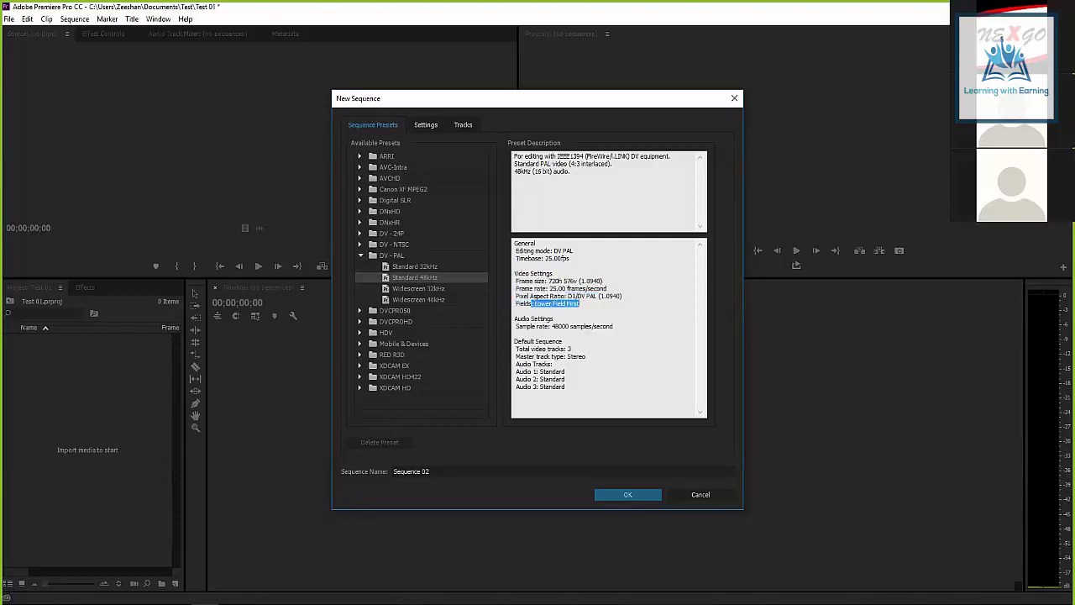
# - Name the sequence DV, compare with HDV 1080p25, then create it with DV-PAL Standard 48kHz
pyautogui.click(412, 472)
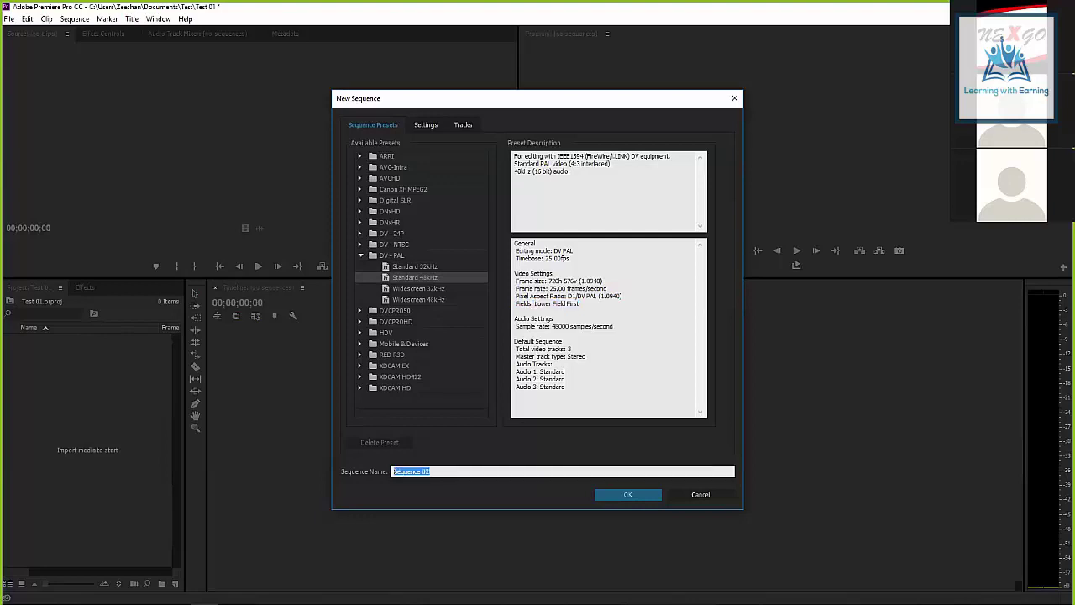
pyautogui.write('DV')
pyautogui.press('Tab')
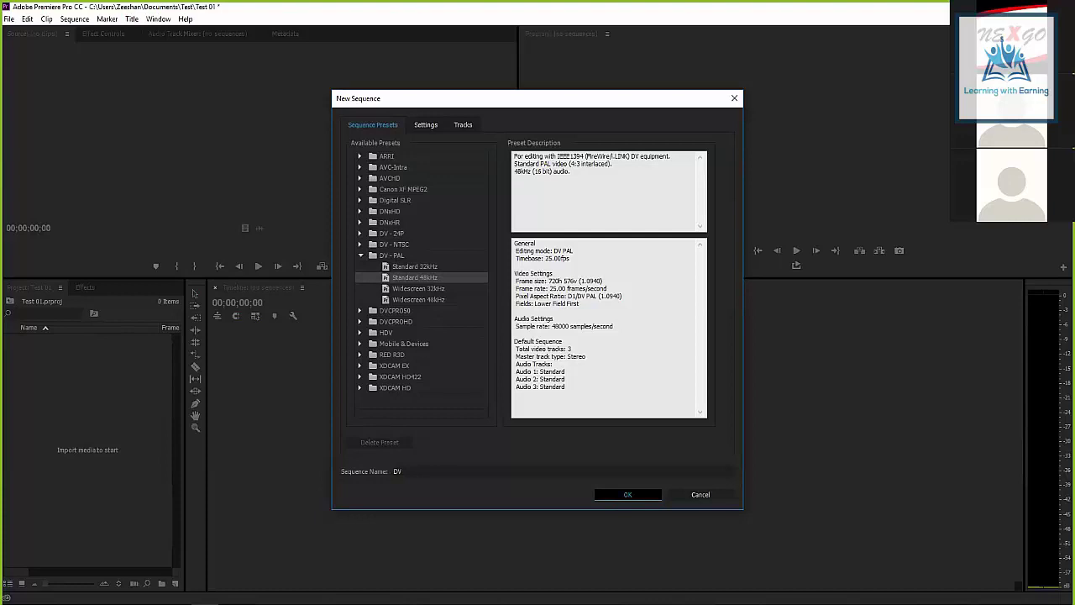
pyautogui.click(385, 331)
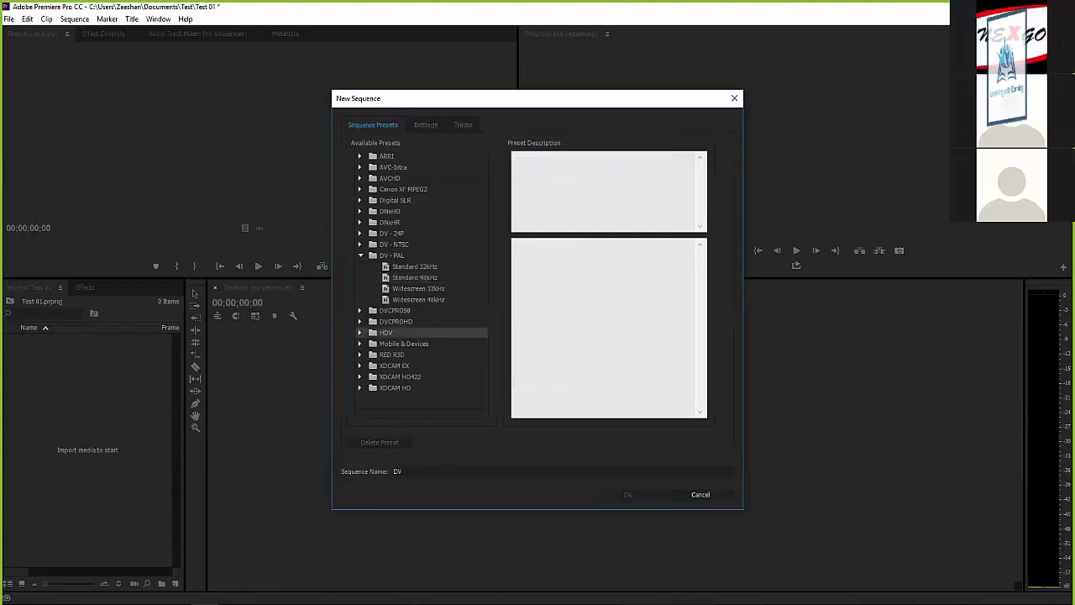
pyautogui.click(360, 332)
pyautogui.click(411, 376)
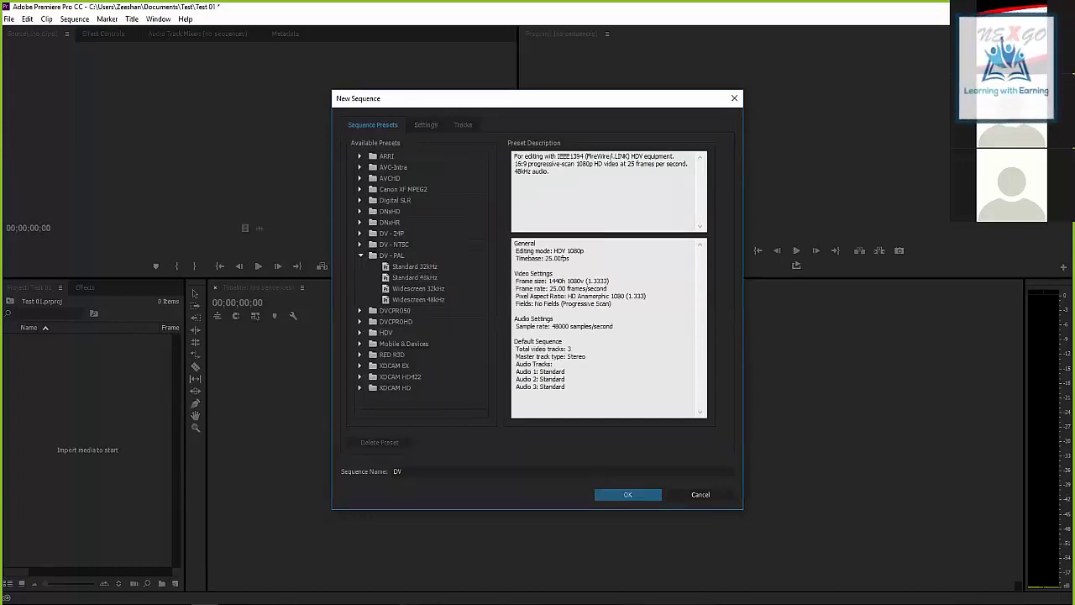
pyautogui.click(414, 277)
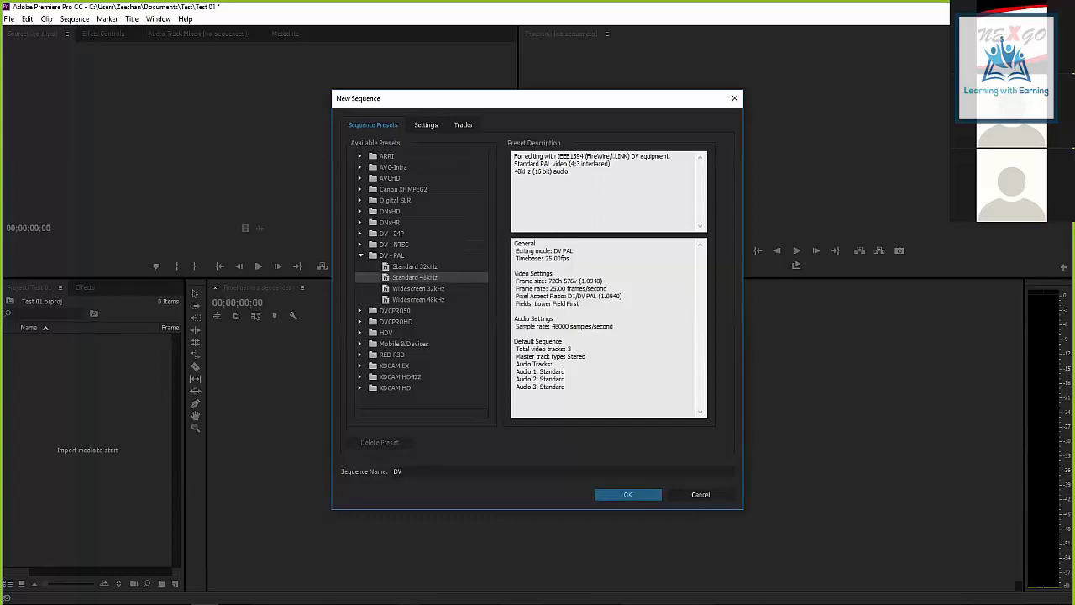
pyautogui.click(627, 494)
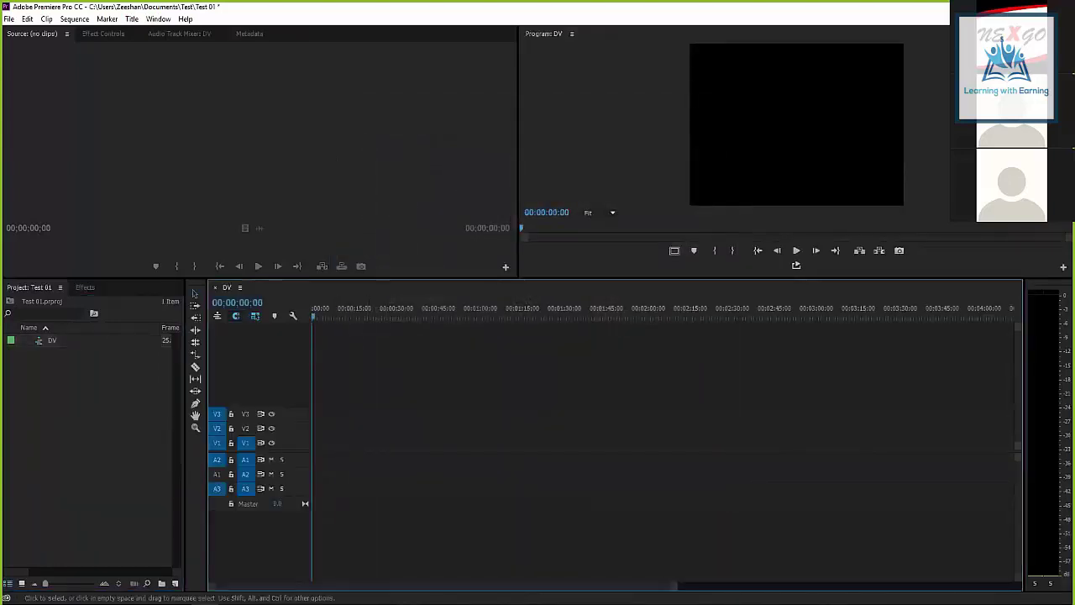
# - Scrub the empty sequence, then try taller and shorter heights for the video and audio tracks
pyautogui.moveTo(314, 309)
pyautogui.mouseDown()
pyautogui.moveTo(699, 309)
pyautogui.moveTo(373, 309)
pyautogui.mouseUp()
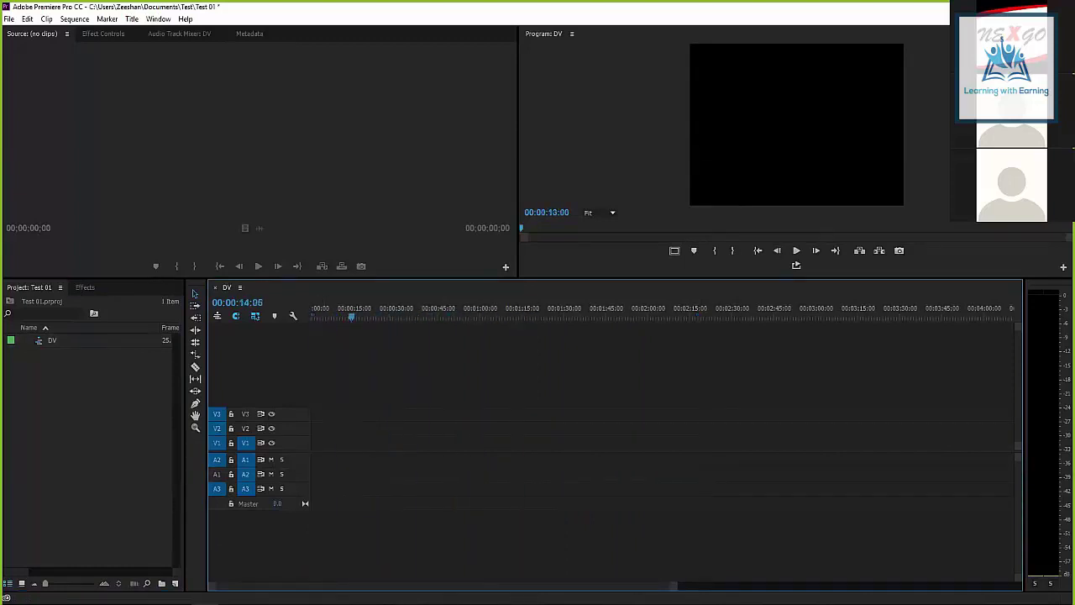
pyautogui.press('Home')
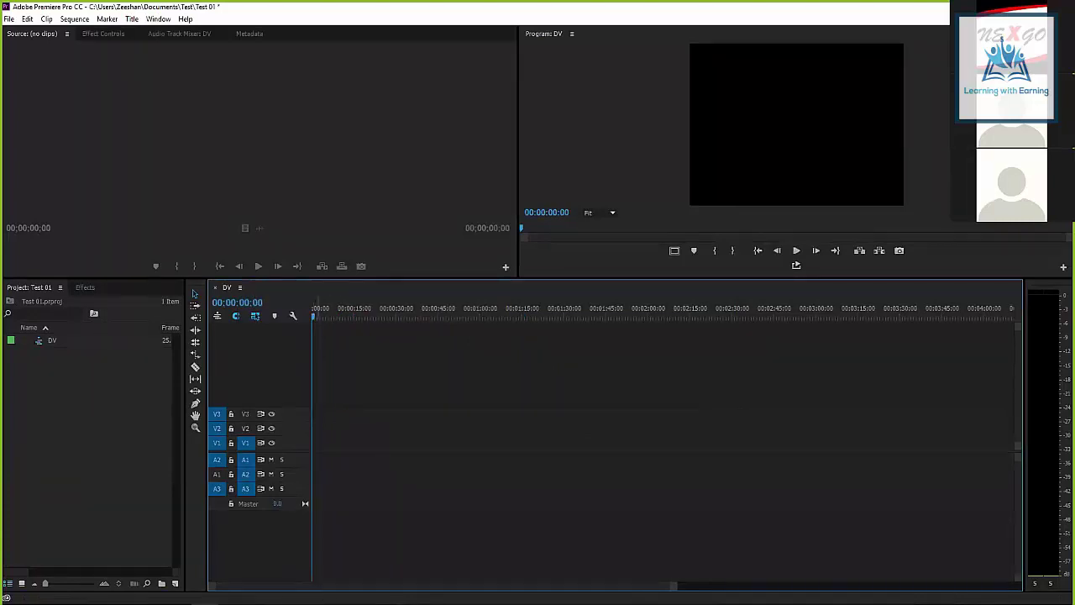
pyautogui.doubleClick(285, 443)
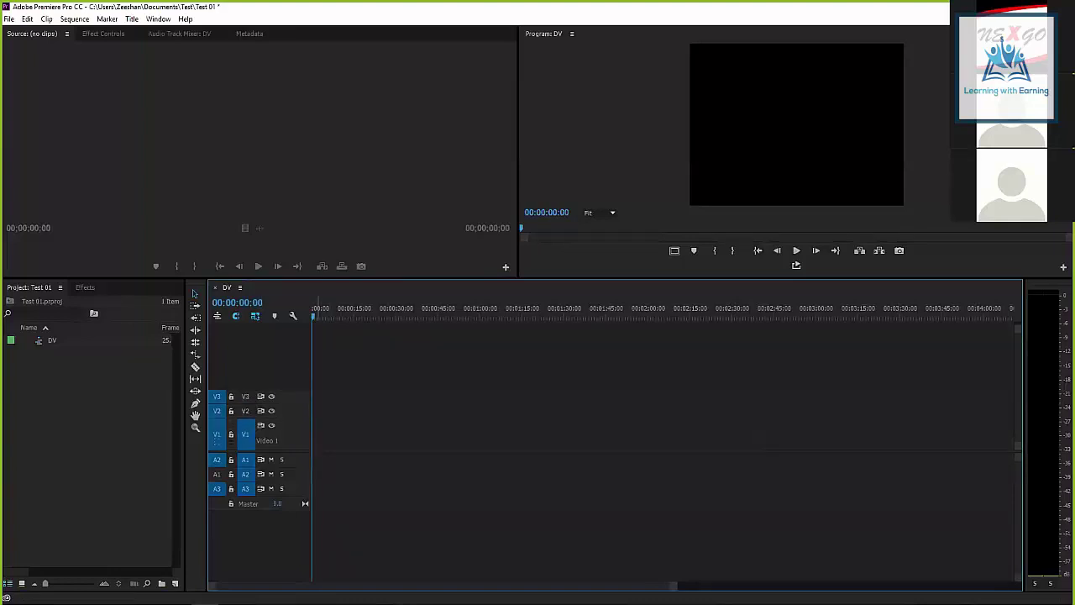
pyautogui.doubleClick(289, 428)
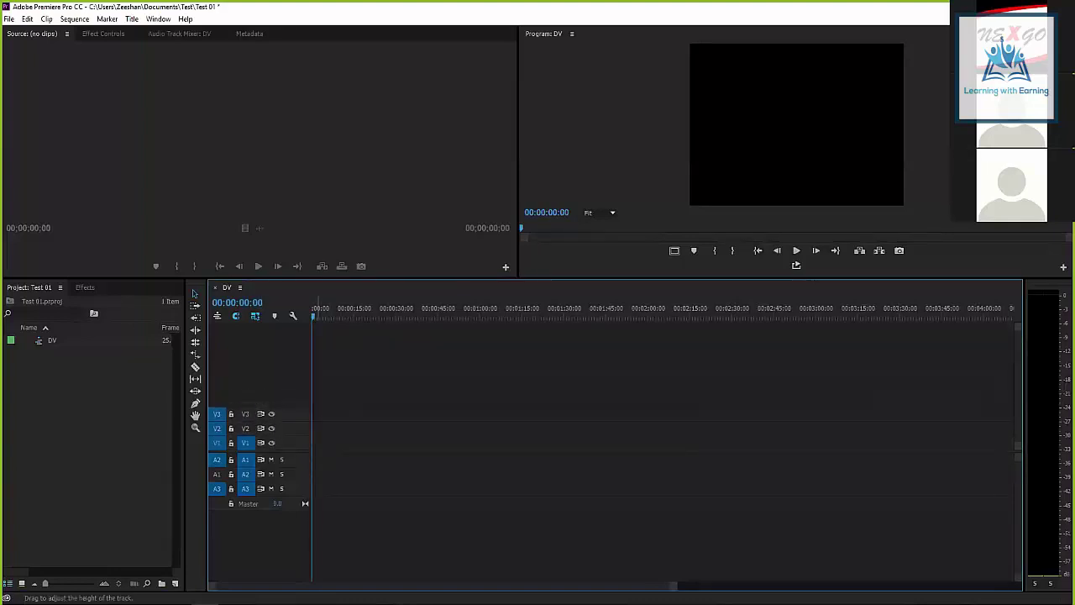
pyautogui.hotkey('ctrl', '=')
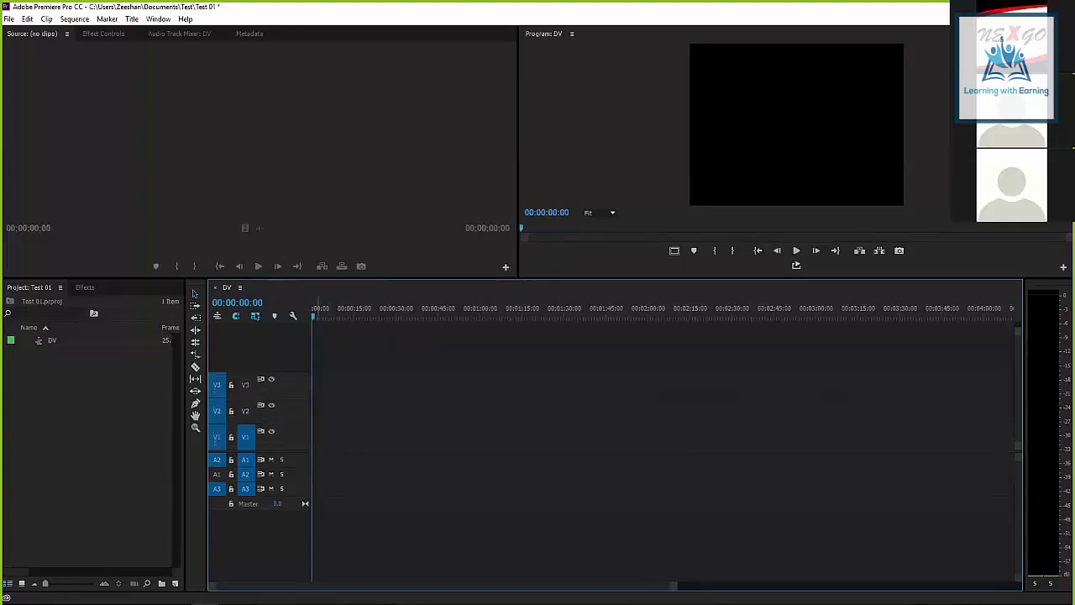
pyautogui.hotkey('ctrl', '=')
pyautogui.hotkey('ctrl', '=')
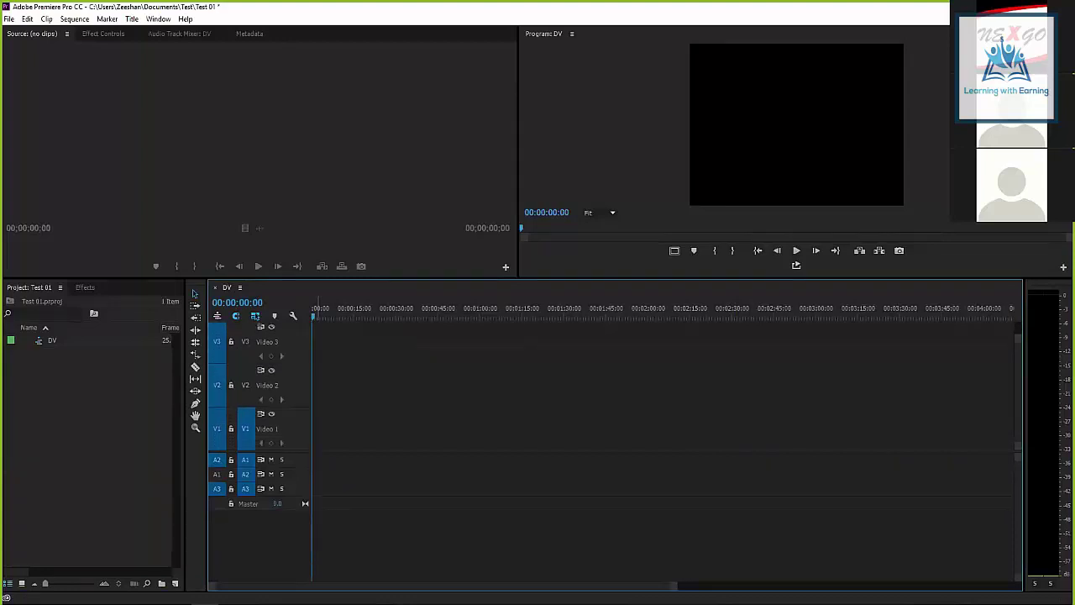
pyautogui.hotkey('alt', '=')
pyautogui.hotkey('alt', '=')
pyautogui.hotkey('alt', '=')
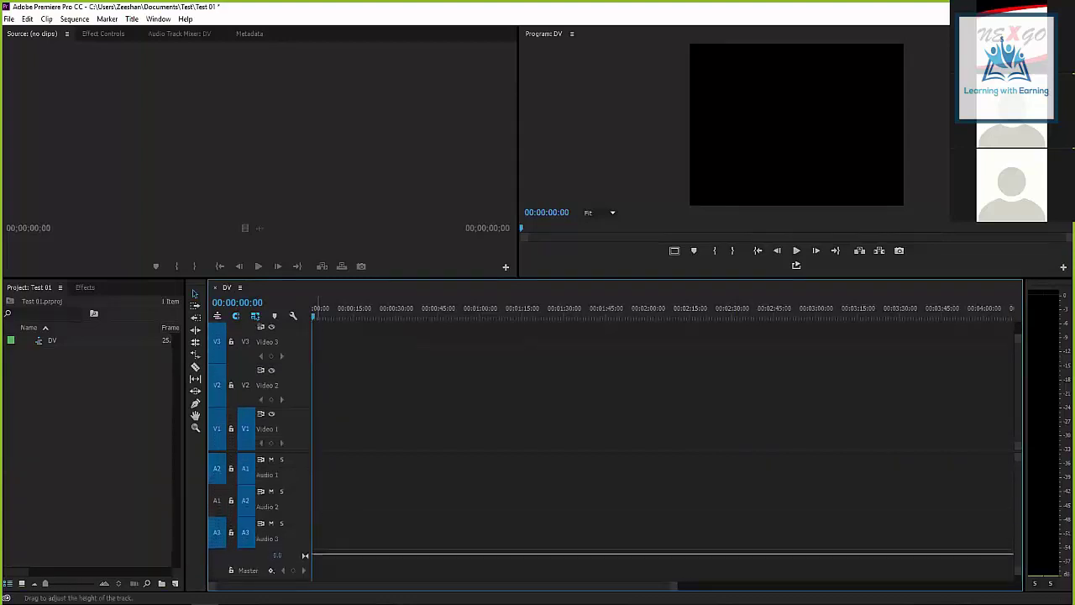
pyautogui.hotkey('alt', '=')
pyautogui.hotkey('alt', '-')
pyautogui.hotkey('alt', '-')
pyautogui.hotkey('alt', '-')
pyautogui.hotkey('alt', '-')
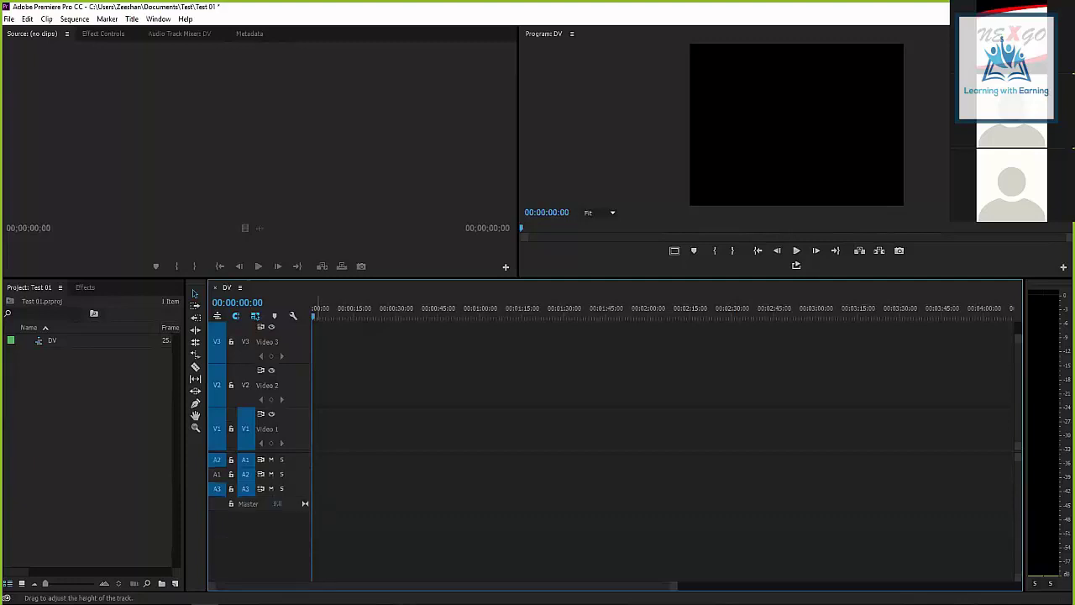
pyautogui.hotkey('ctrl', '-')
pyautogui.hotkey('ctrl', '-')
pyautogui.hotkey('ctrl', '-')
# - Turn off source patching for V3, A1, A2 and A3, then zoom into the time ruler
pyautogui.click(245, 413)
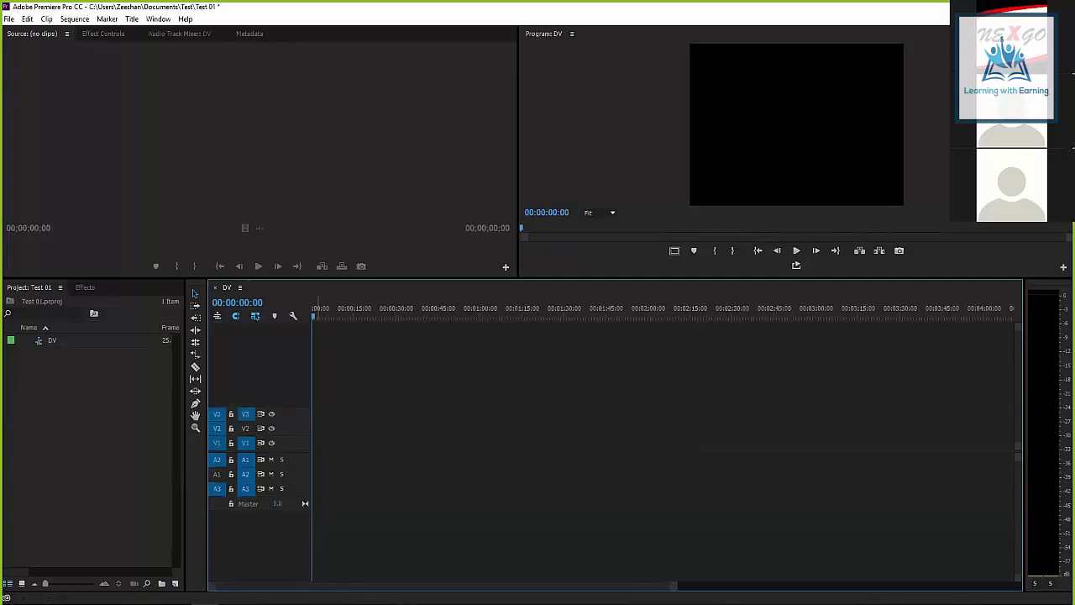
pyautogui.click(245, 443)
pyautogui.click(245, 413)
pyautogui.click(245, 459)
pyautogui.click(246, 474)
pyautogui.click(245, 488)
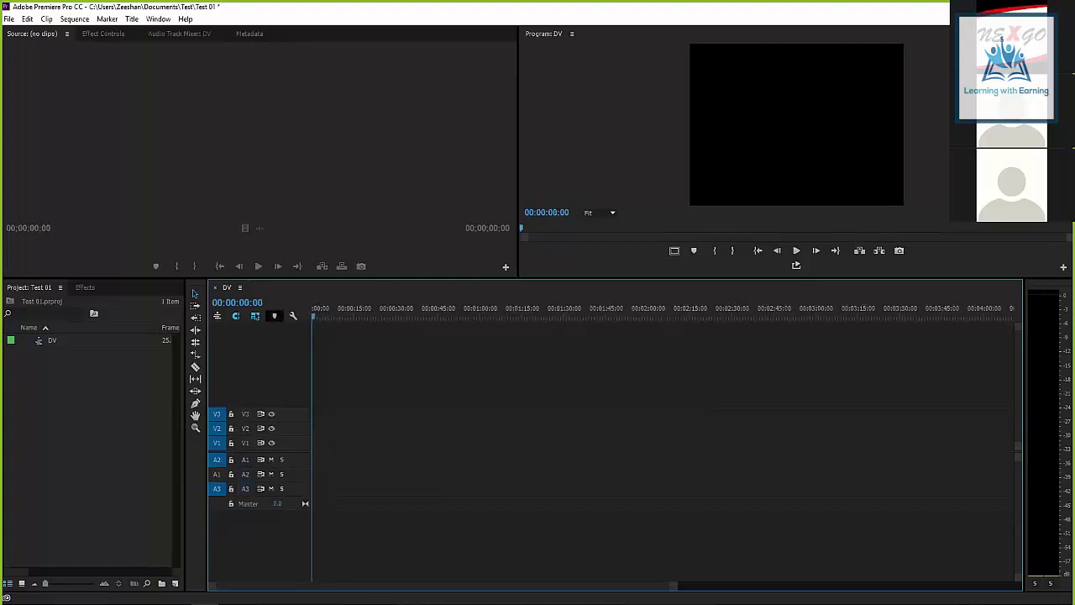
pyautogui.press('=')
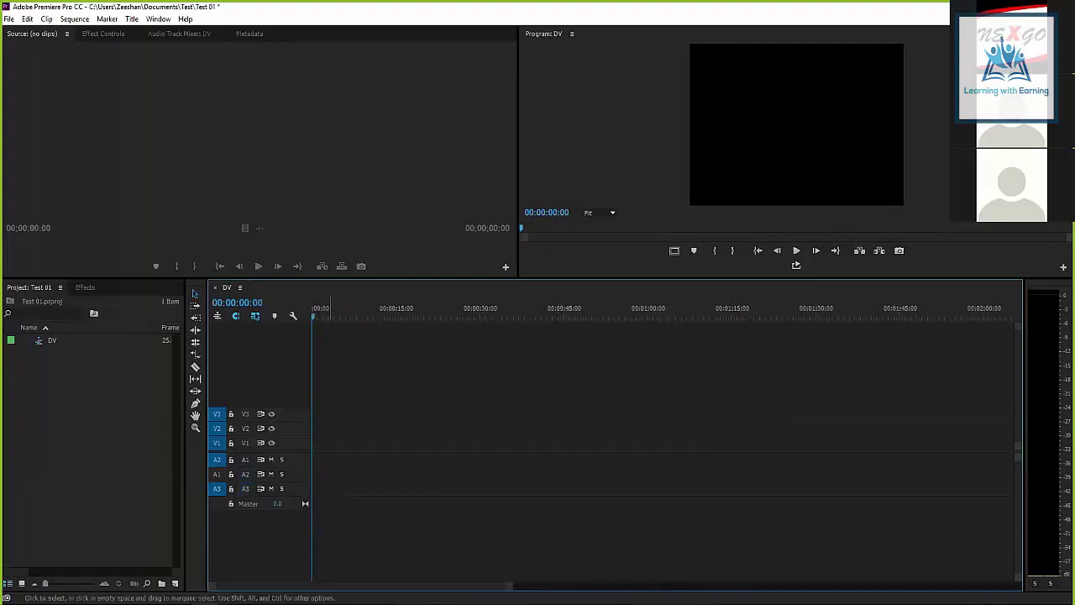
# - Zoom the timeline out and park the playhead at about 00:00:27:15
pyautogui.press('-')
pyautogui.press('-')
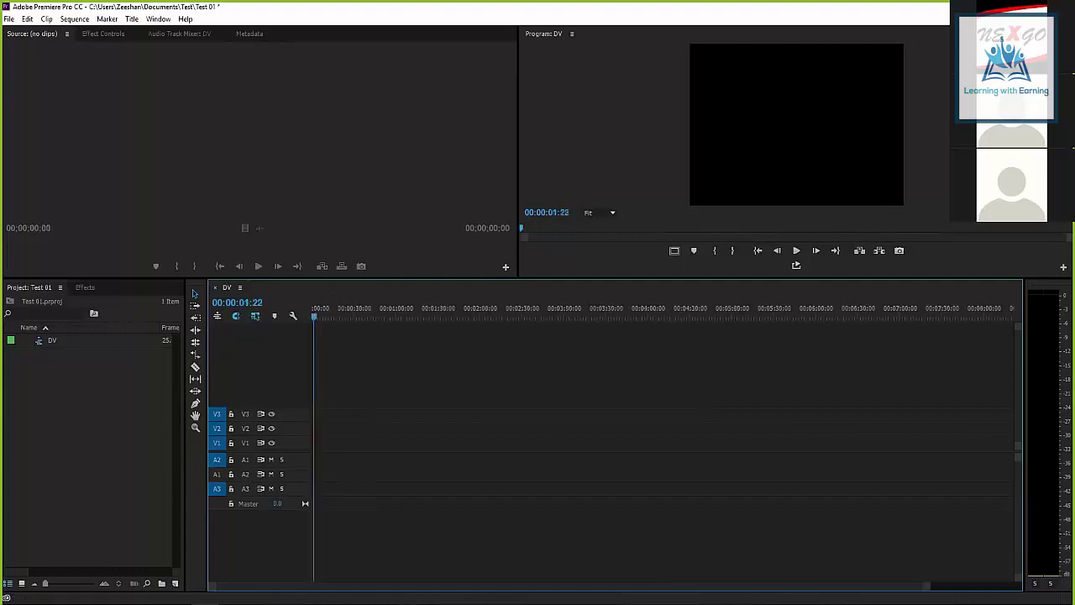
pyautogui.moveTo(437, 308)
pyautogui.mouseDown()
pyautogui.moveTo(513, 308)
pyautogui.moveTo(293, 315)
pyautogui.mouseUp()
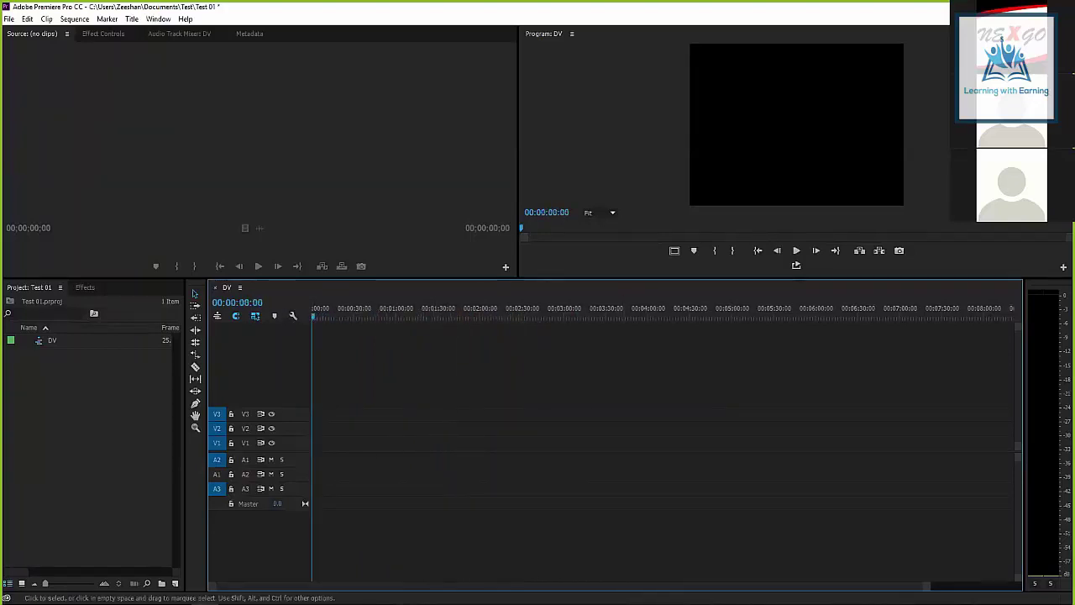
pyautogui.hotkey('shift', '1')
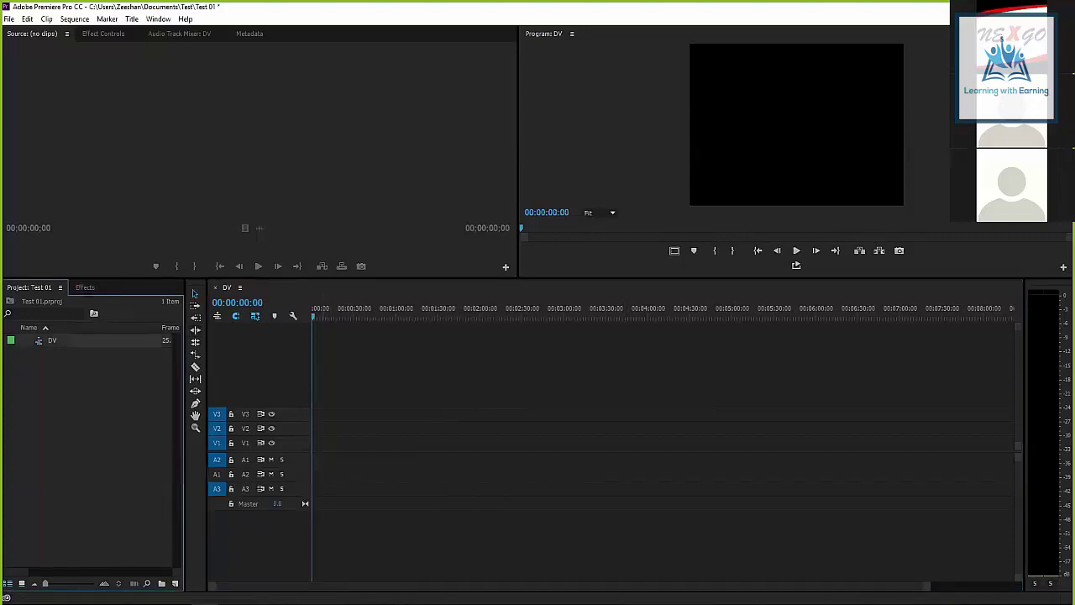
pyautogui.hotkey('shift', '3')
pyautogui.hotkey('shift', '1')
pyautogui.moveTo(446, 308); pyautogui.dragTo(350, 309)
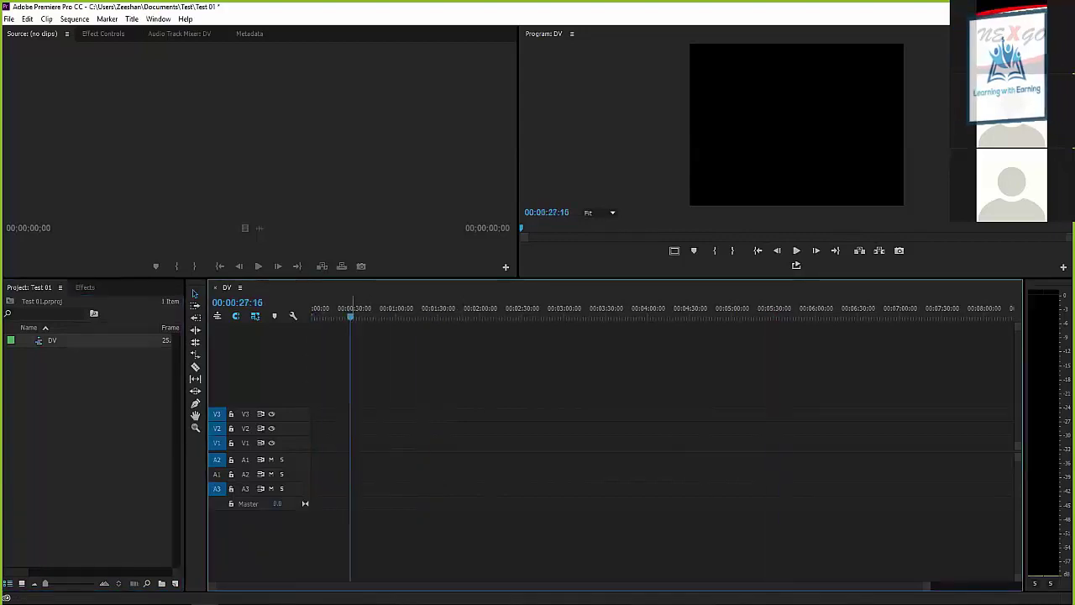
pyautogui.hotkey('shift', '1')
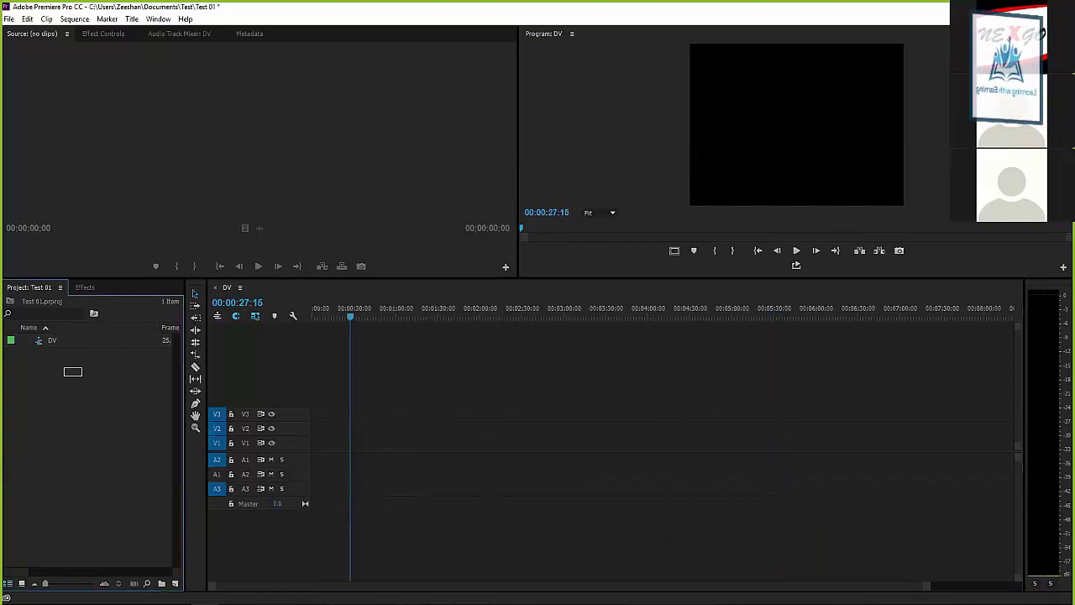
# - Add a new bin named Bin to the project
pyautogui.rightClick(91, 365)
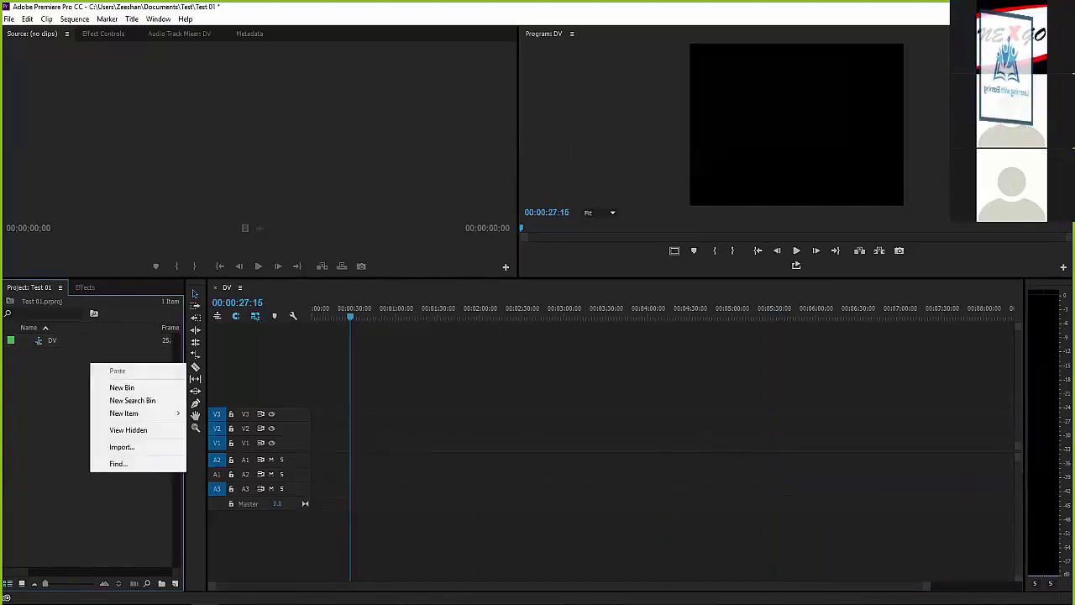
pyautogui.moveTo(126, 413)
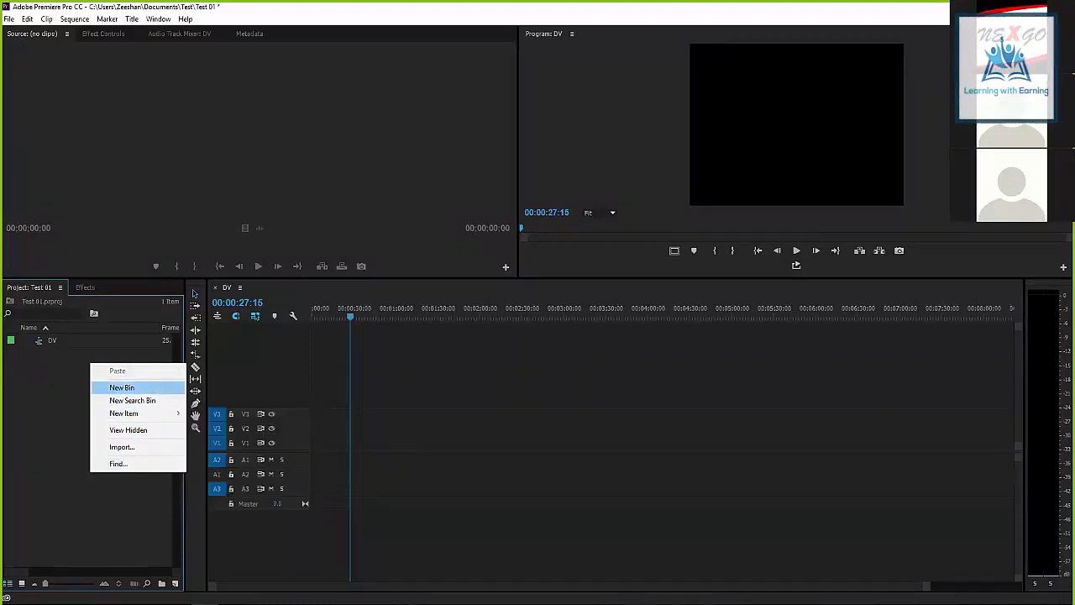
pyautogui.click(121, 387)
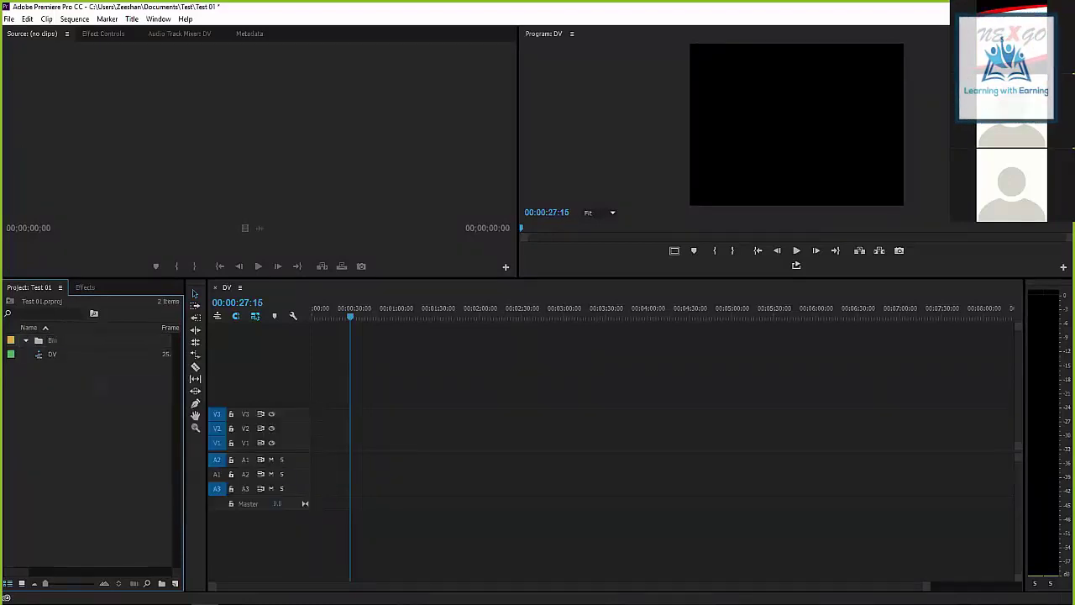
pyautogui.press('Return')
# - Delete the Bin folder, leaving only the DV sequence
pyautogui.click(52, 339)
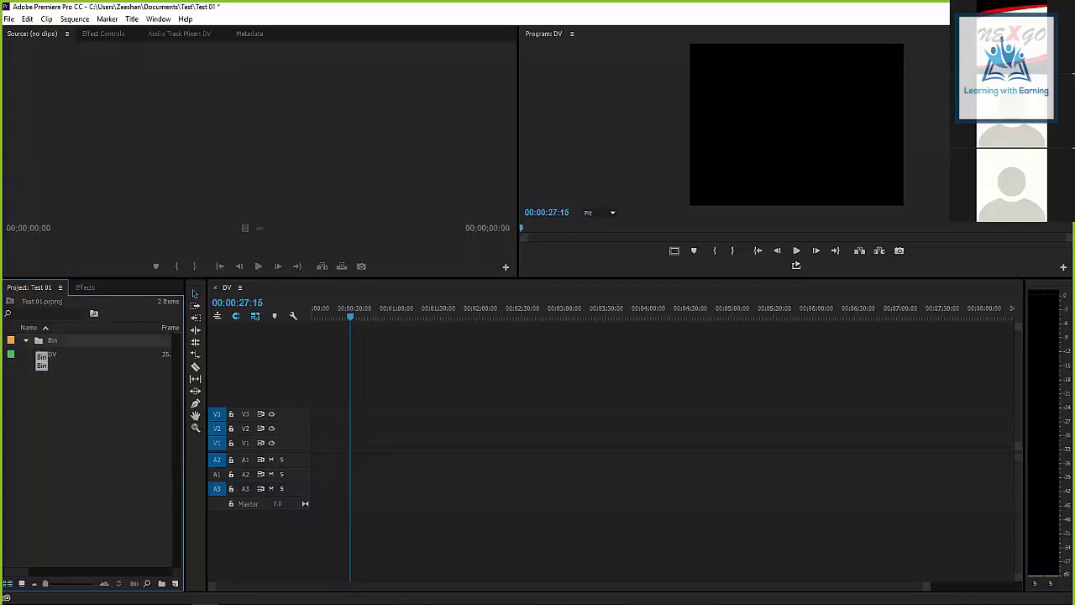
pyautogui.press('Delete')
pyautogui.rightClick(32, 375)
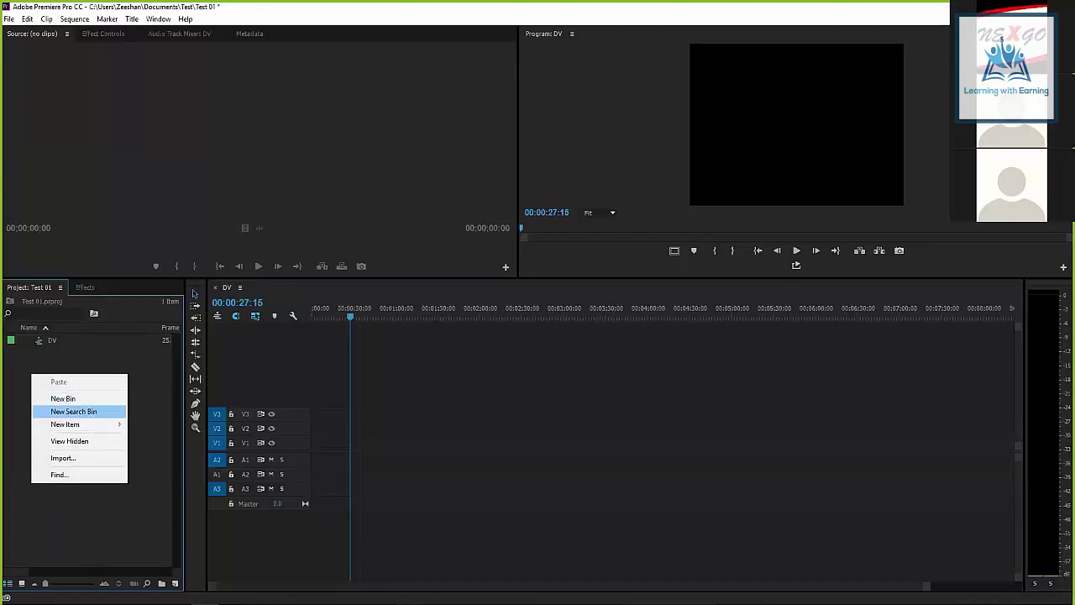
pyautogui.click(74, 411)
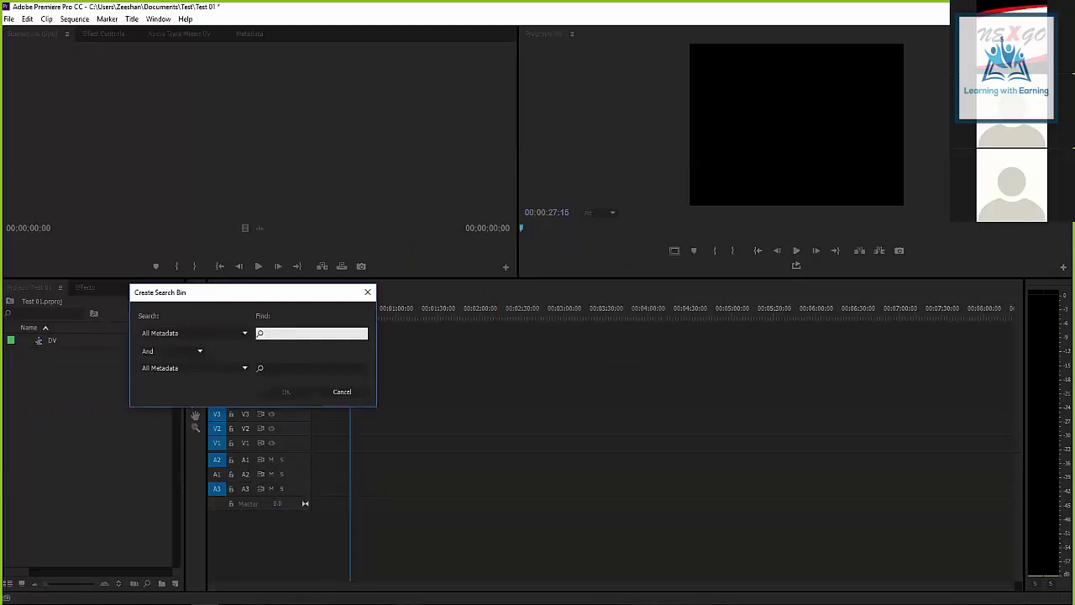
pyautogui.click(342, 392)
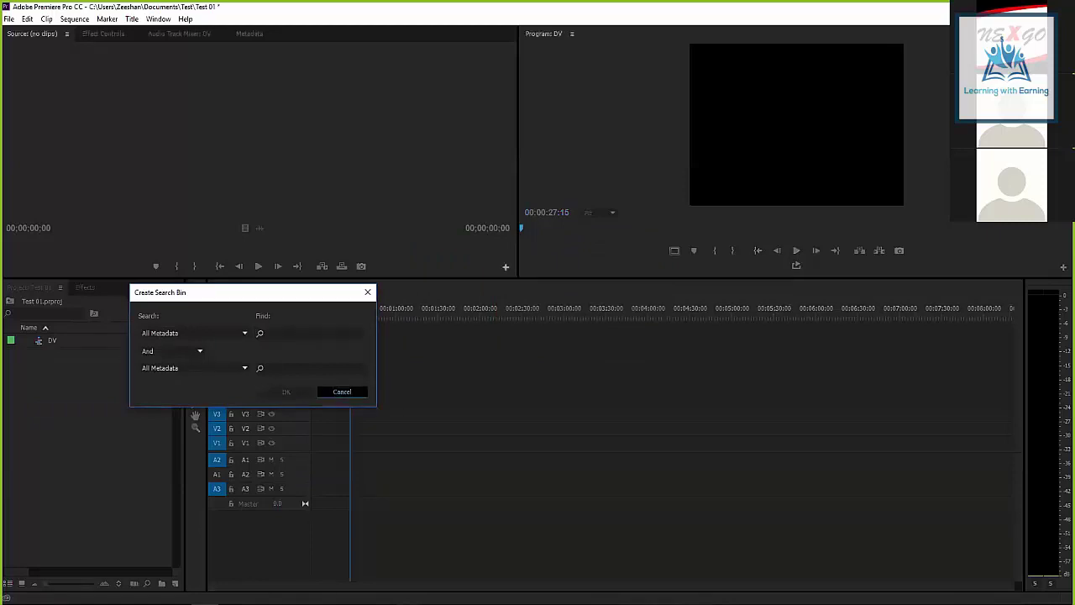
# - Create a Black Video clip through New Item > Black Video, accepting the 720×576, 25 fps defaults
pyautogui.rightClick(67, 383)
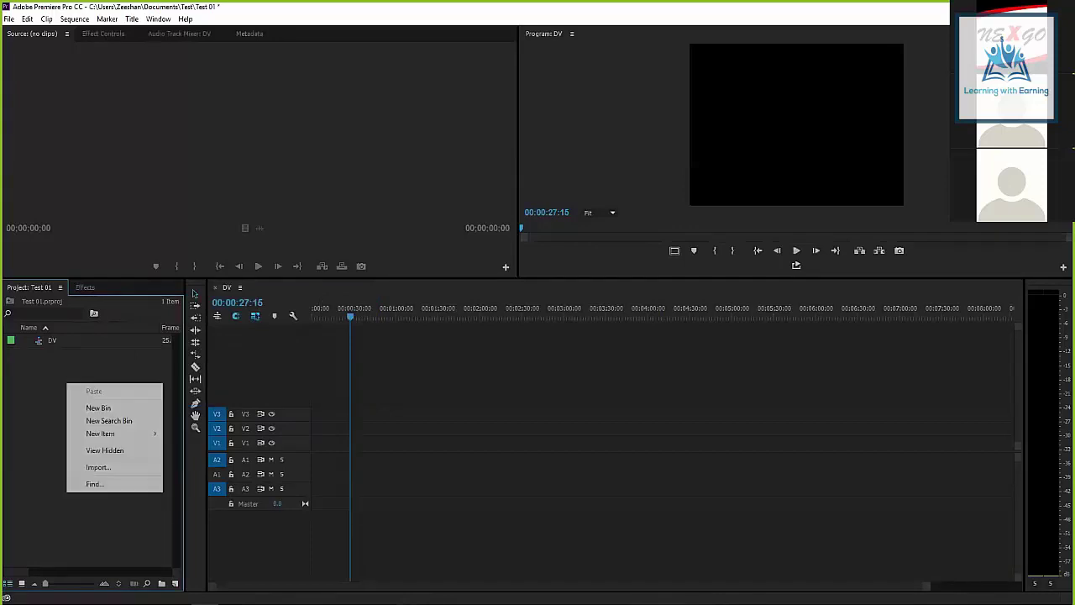
pyautogui.moveTo(109, 433)
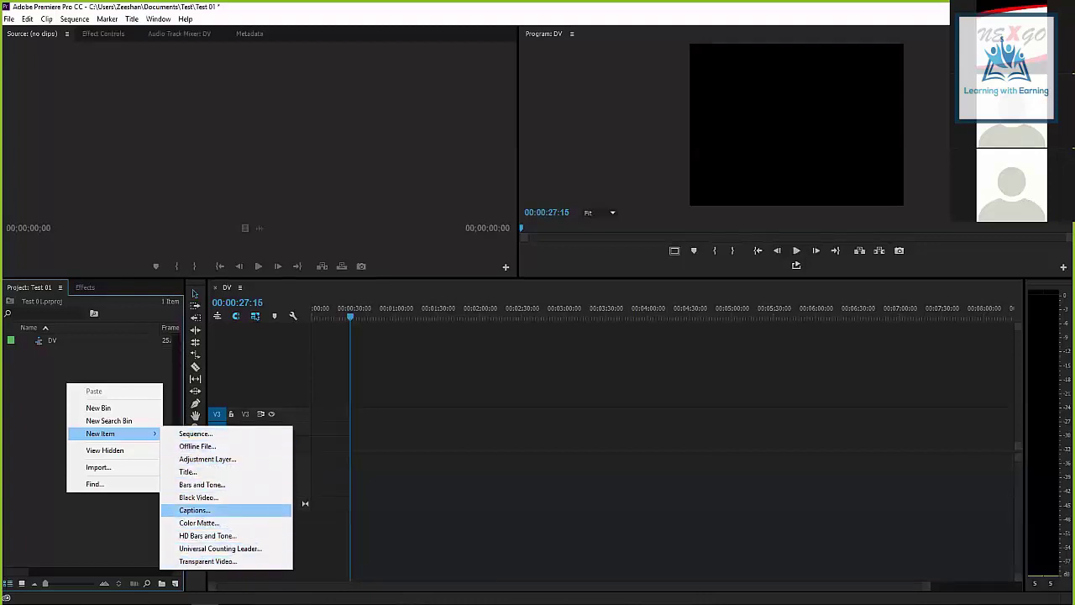
pyautogui.click(198, 497)
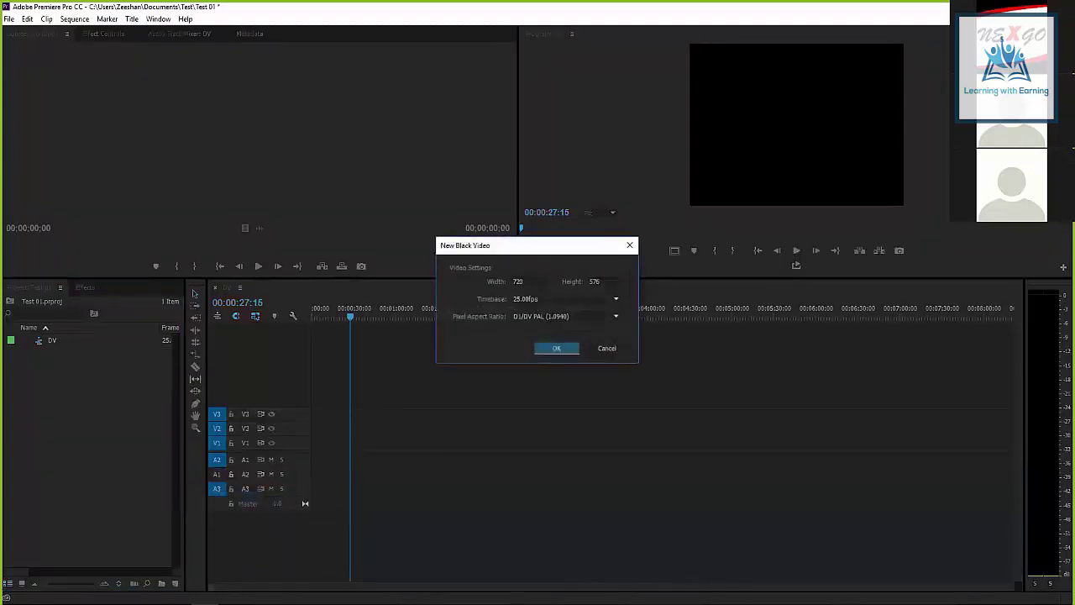
pyautogui.press('Return')
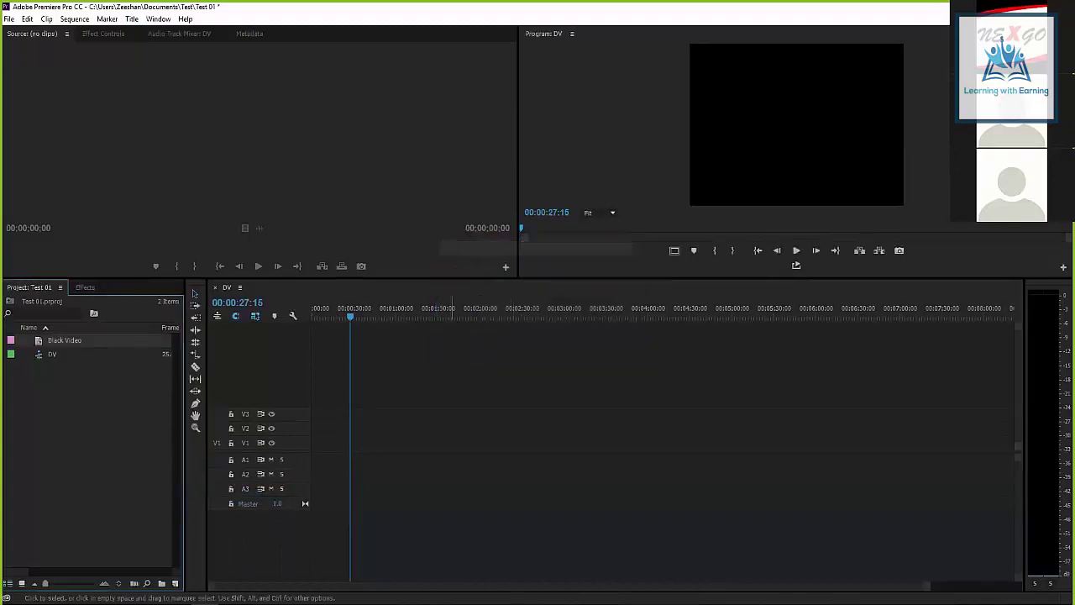
# - Delete the Black Video clip from the Test 01 project
pyautogui.rightClick(62, 389)
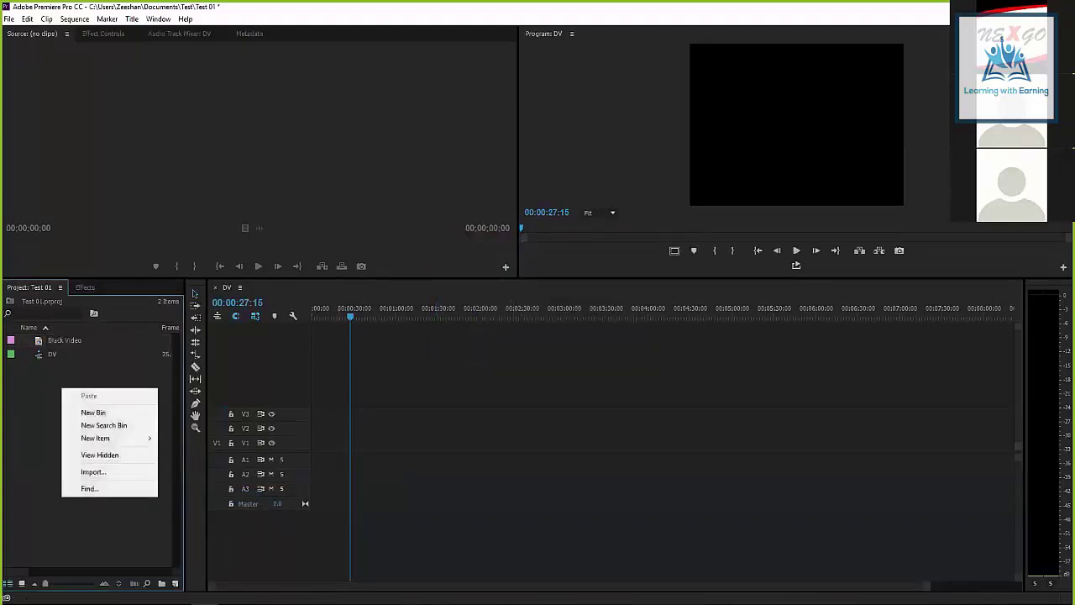
pyautogui.press('Escape')
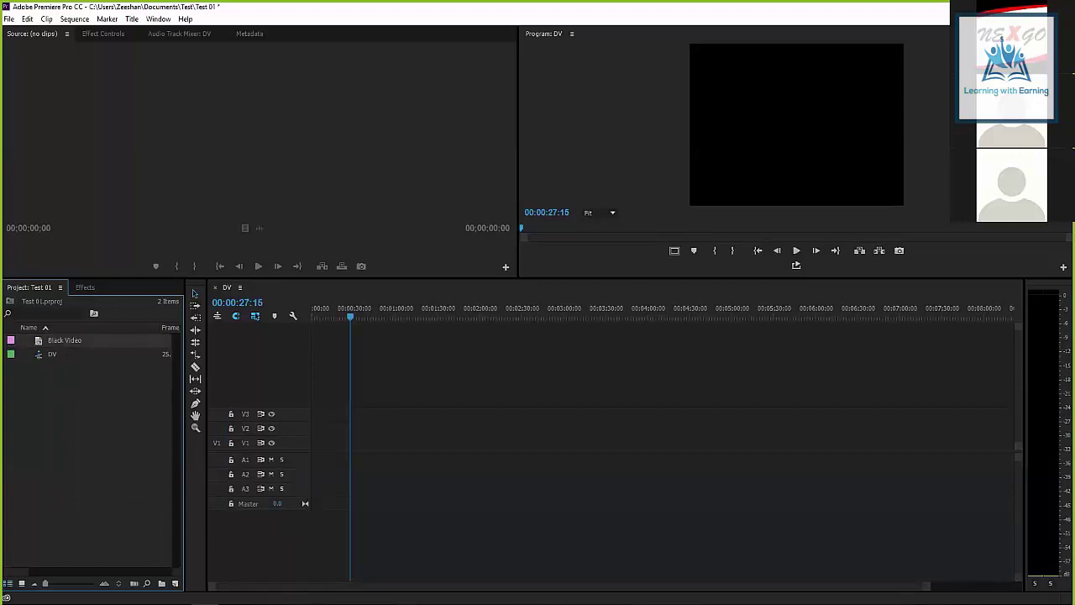
pyautogui.press('Delete')
# - Dismiss the new-item options without choosing one and return the playhead to 00:00:00:00
pyautogui.rightClick(67, 379)
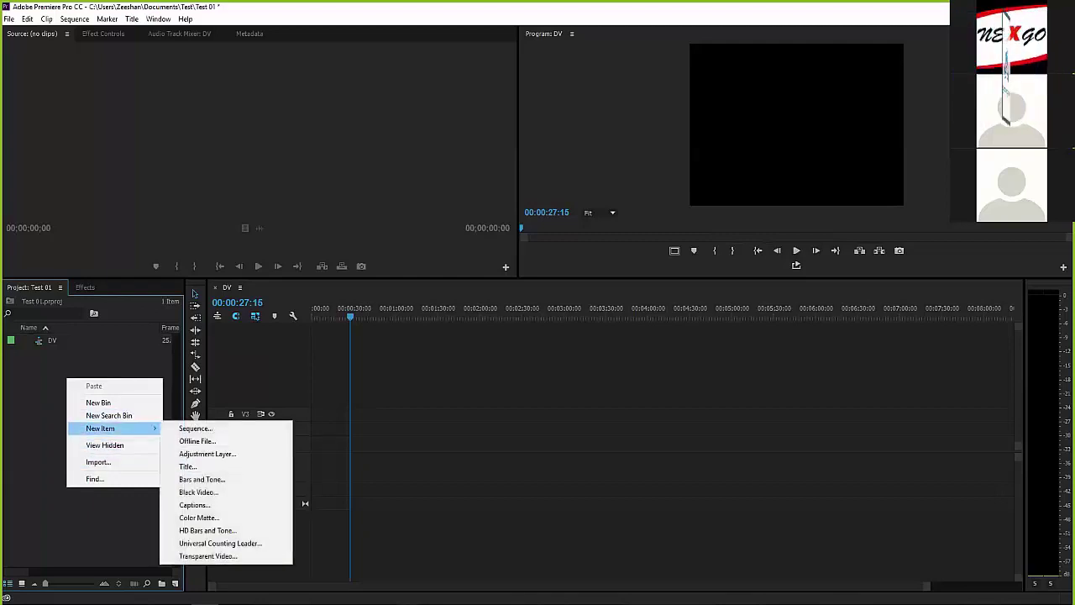
pyautogui.rightClick(68, 373)
pyautogui.moveTo(118, 423)
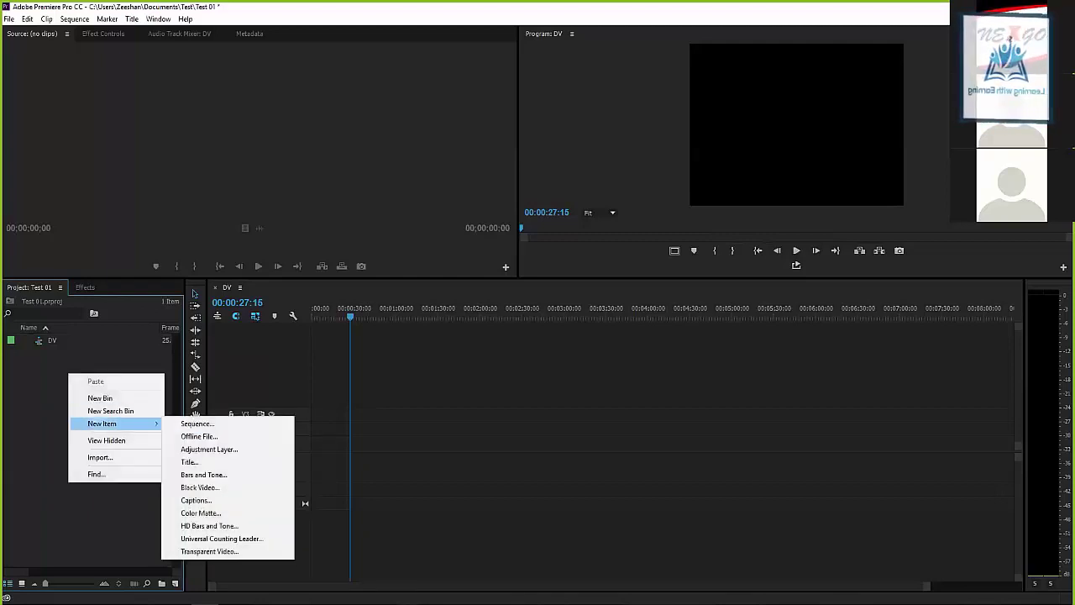
pyautogui.press('Escape')
pyautogui.rightClick(72, 376)
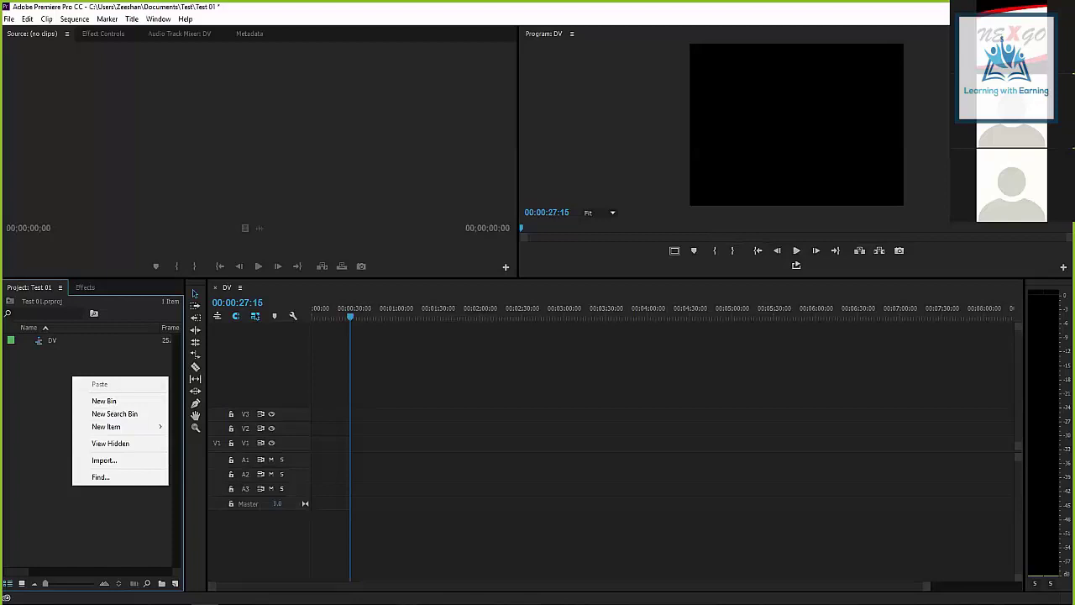
pyautogui.press('Escape')
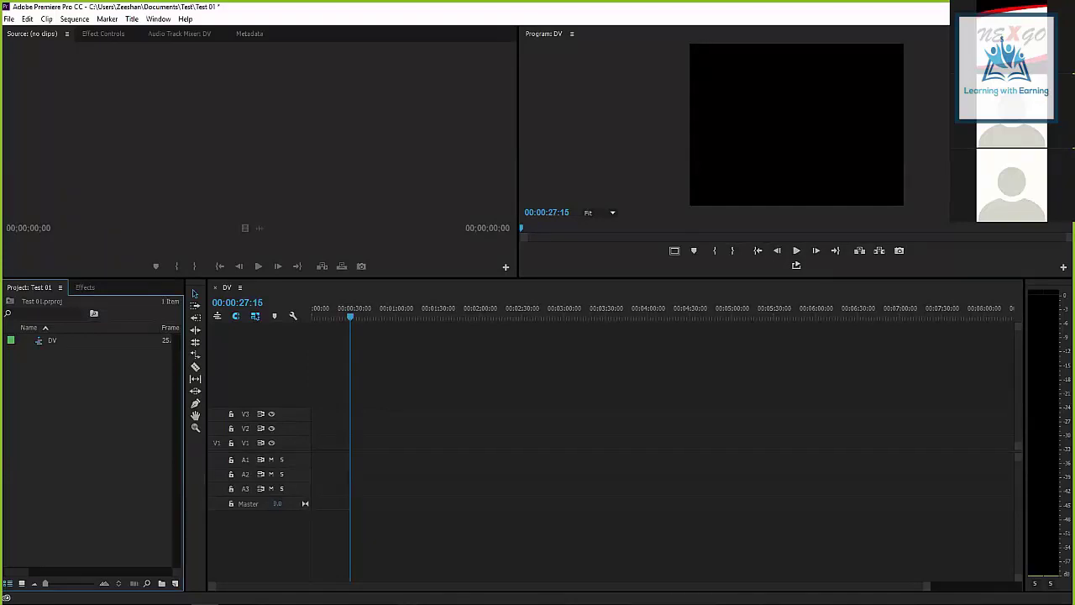
pyautogui.click(340, 308)
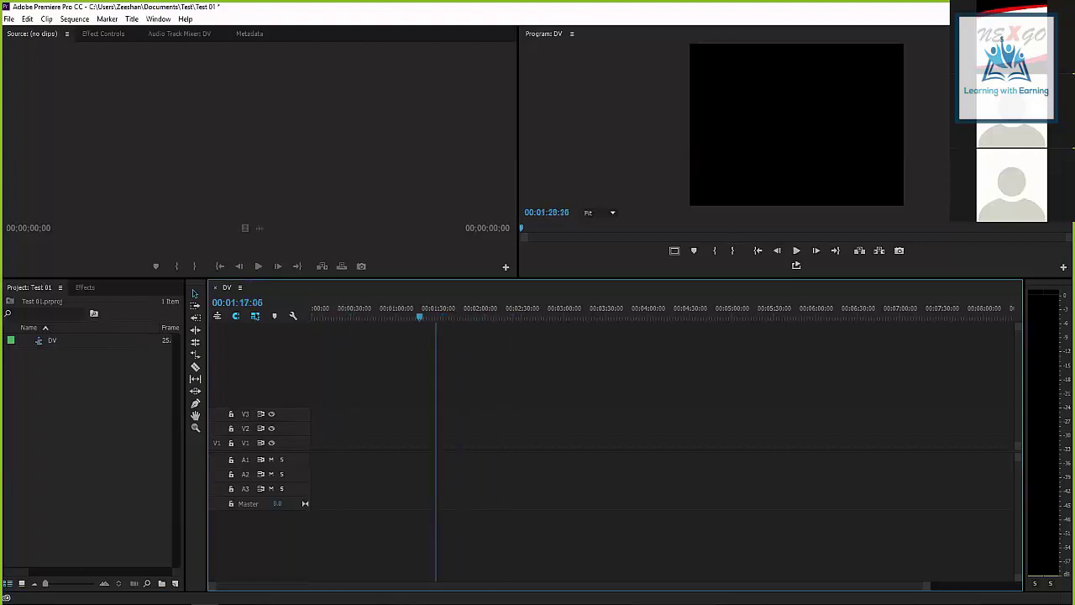
pyautogui.hotkey('shift', '1')
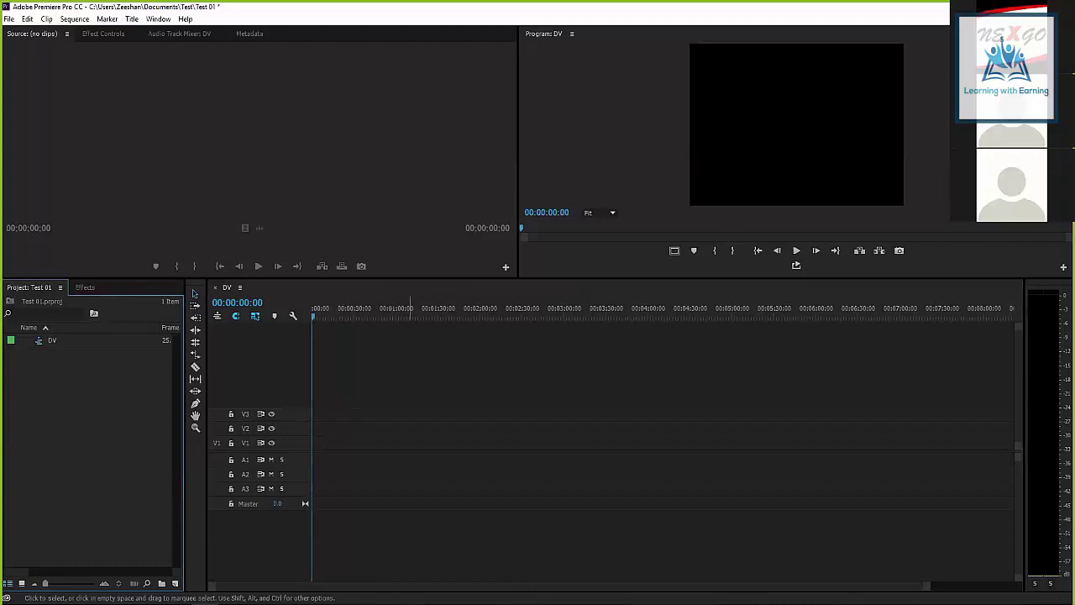
# - Import pakistan 2.png from the Project panel's Import dialog, then Pakistan.png with Ctrl+I
pyautogui.rightClick(73, 380)
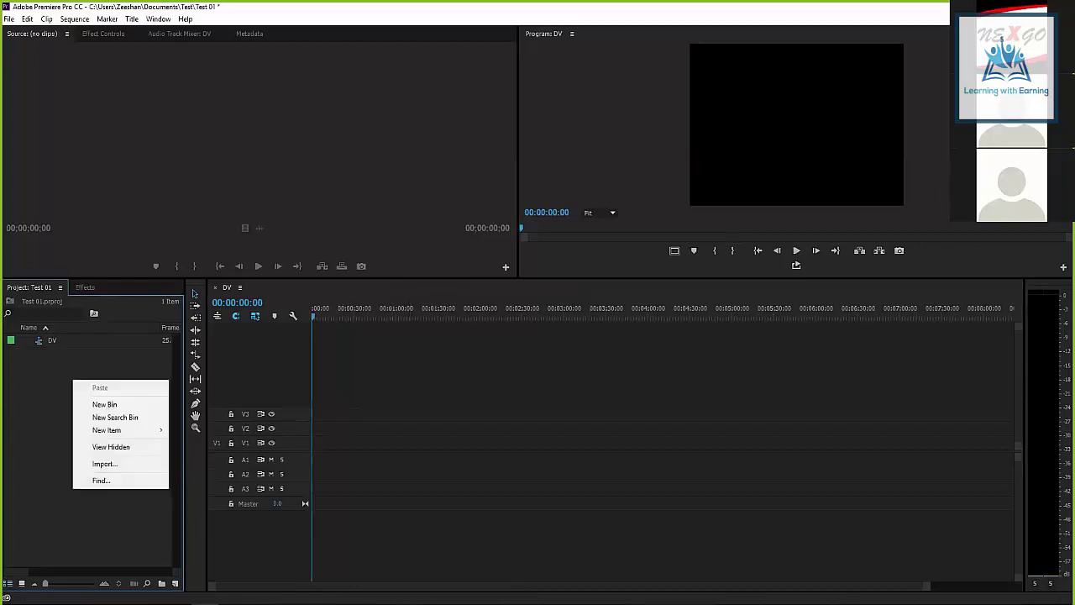
pyautogui.moveTo(109, 429)
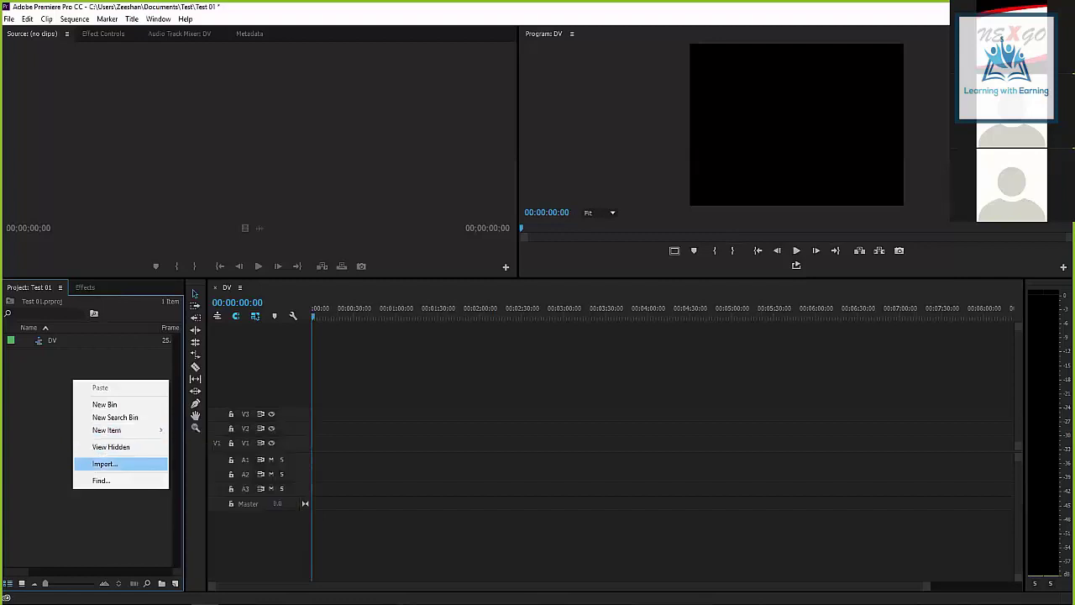
pyautogui.click(105, 463)
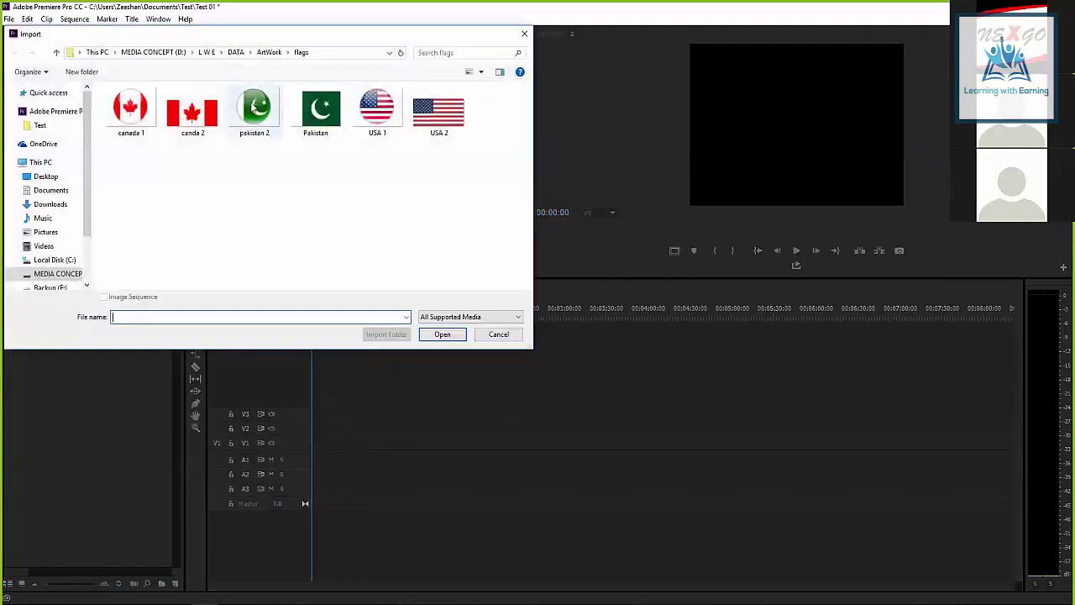
pyautogui.click(255, 106)
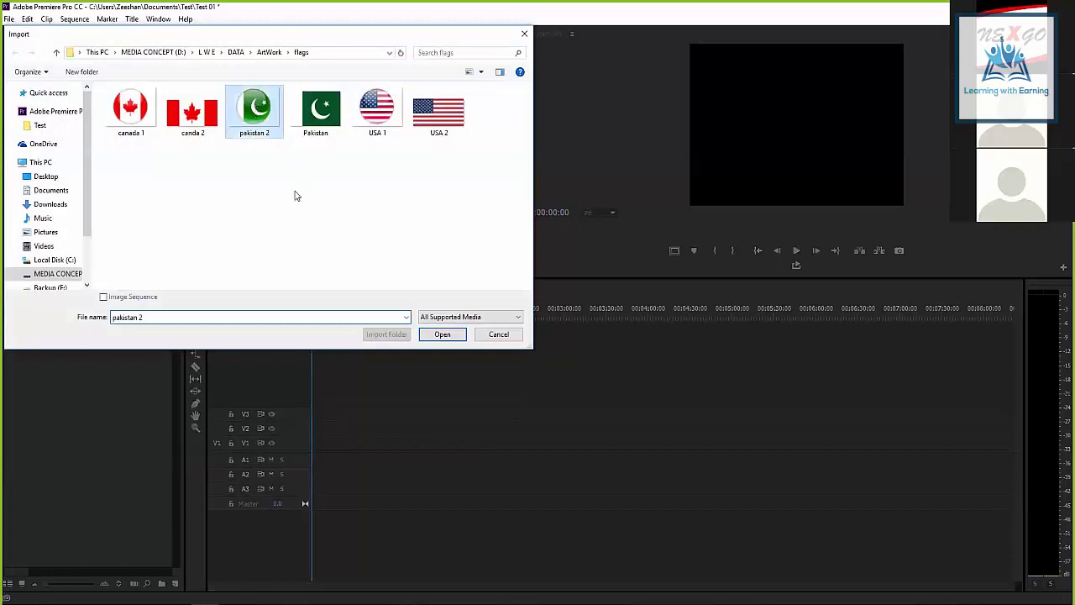
pyautogui.press('Return')
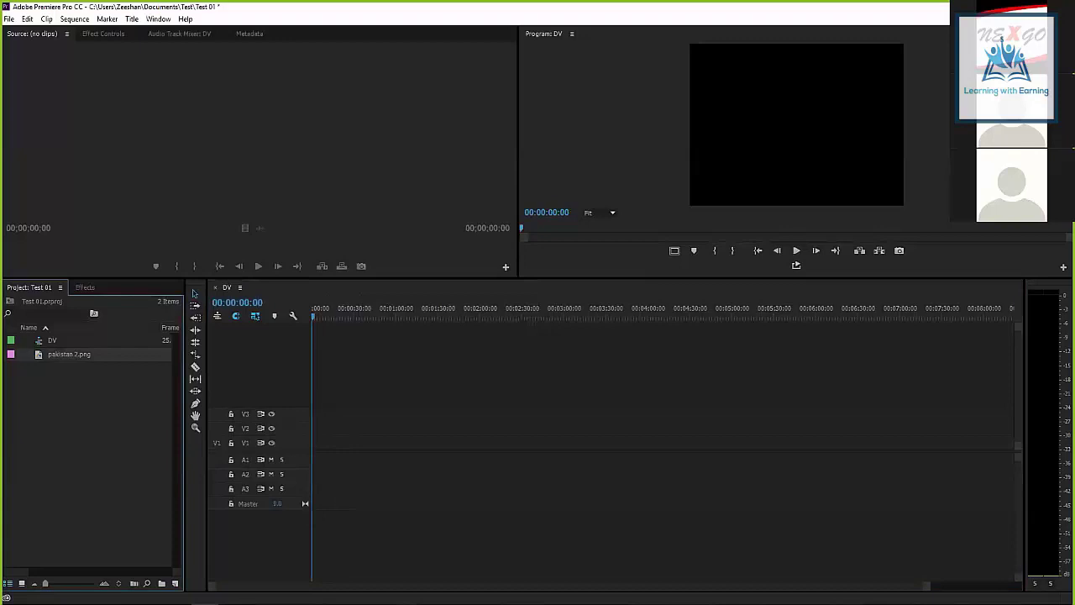
pyautogui.hotkey('ctrl', 'i')
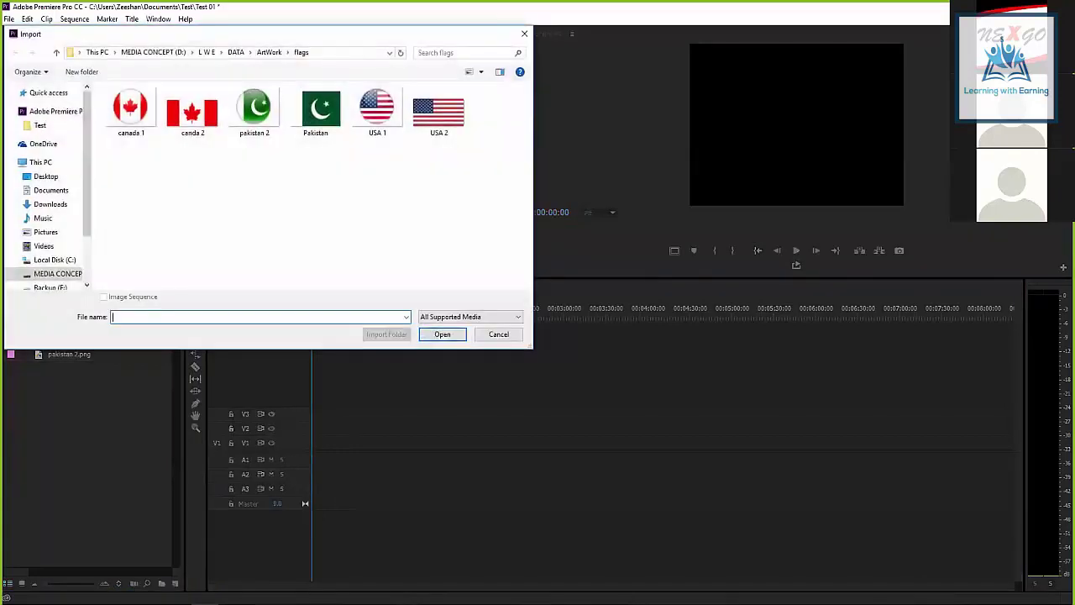
pyautogui.doubleClick(316, 110)
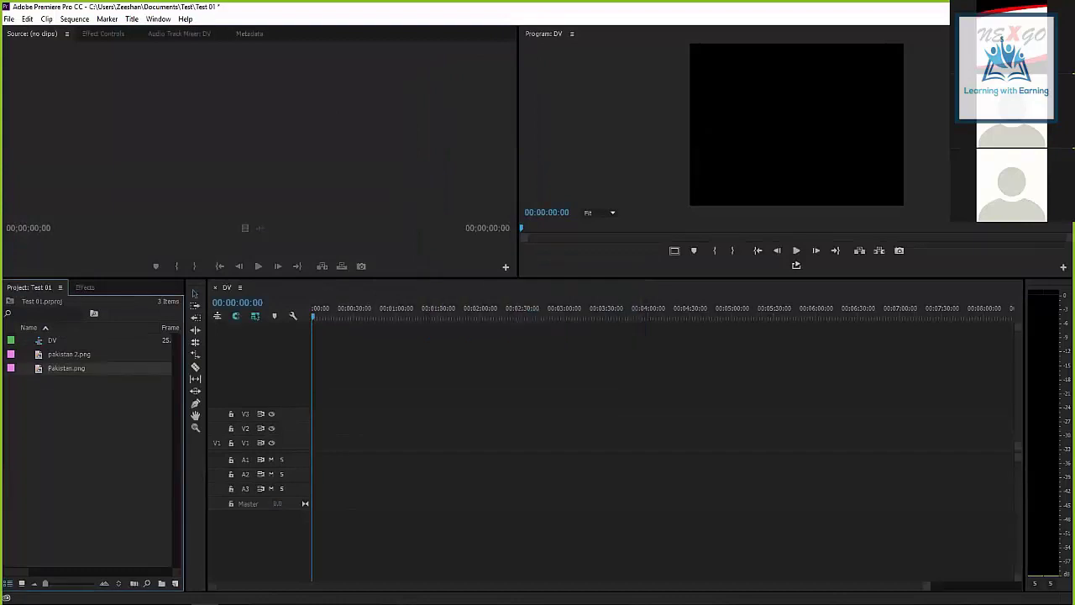
# - Drop pakistan 2.png at the start of Video 2 and preview the round flag at 00:00:00:20
pyautogui.click(69, 354)
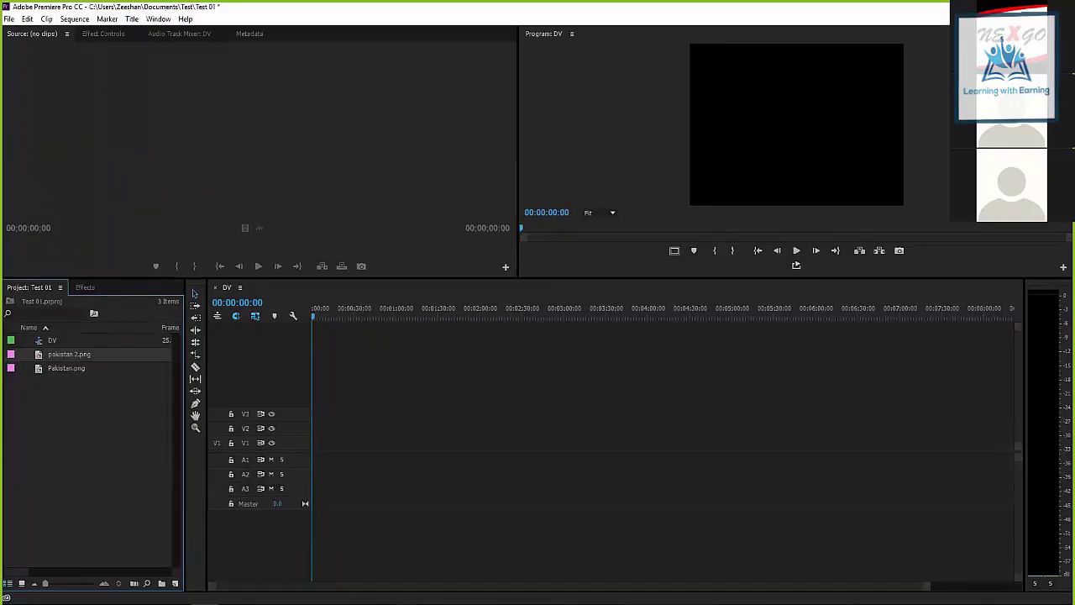
pyautogui.moveTo(69, 353)
pyautogui.mouseDown()
pyautogui.moveTo(315, 401)
pyautogui.moveTo(314, 430)
pyautogui.mouseUp()
pyautogui.click(608, 227)
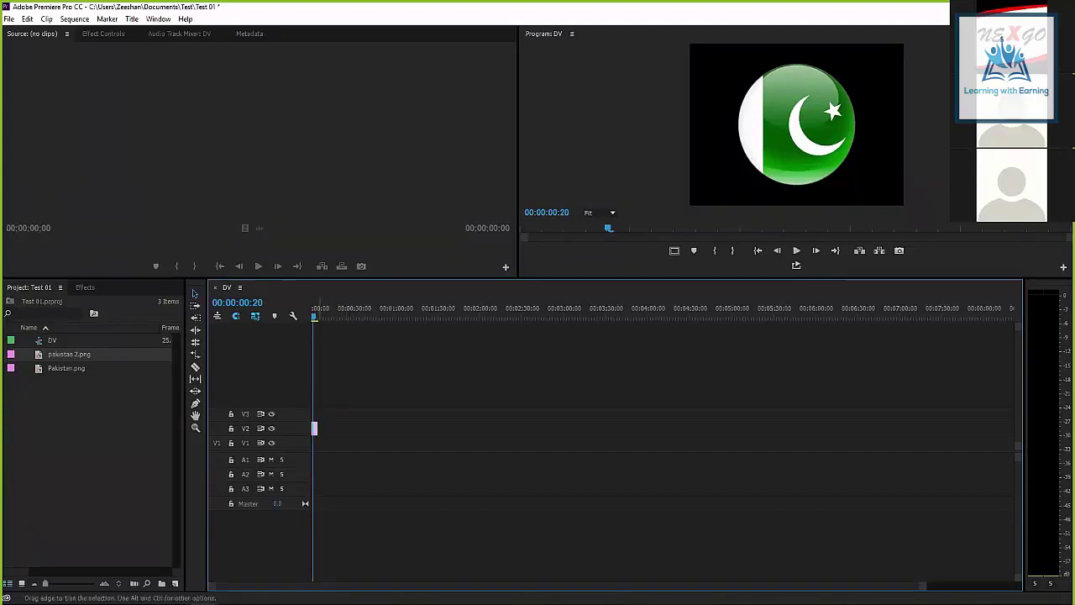
# - Play the sequence, then drag Pakistan.png onto V2 at the very start of the sequence
pyautogui.press('l')
pyautogui.press('l')
pyautogui.press('l')
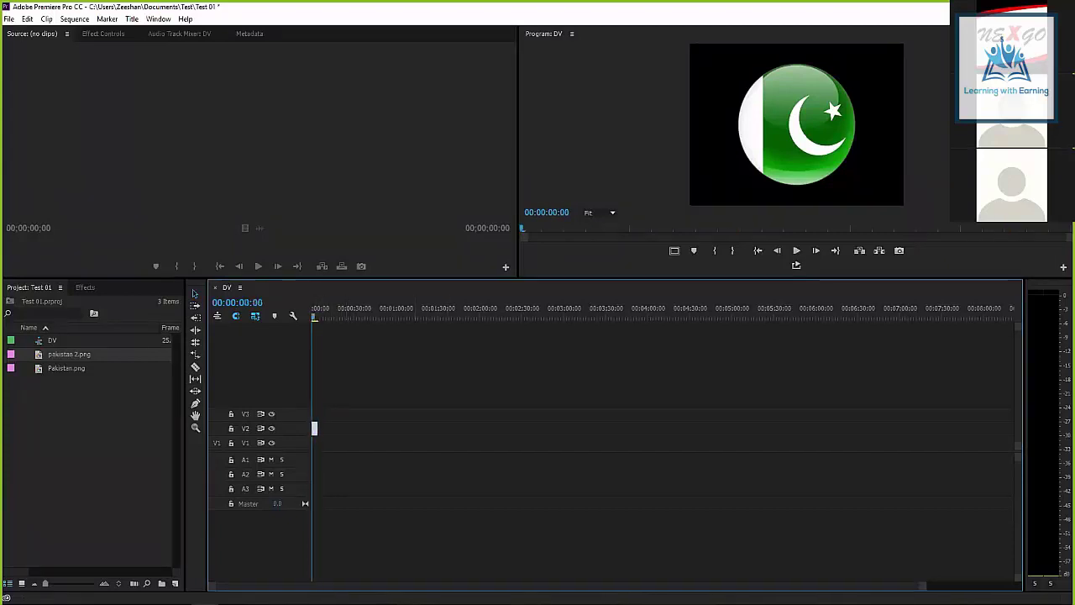
pyautogui.click(67, 367)
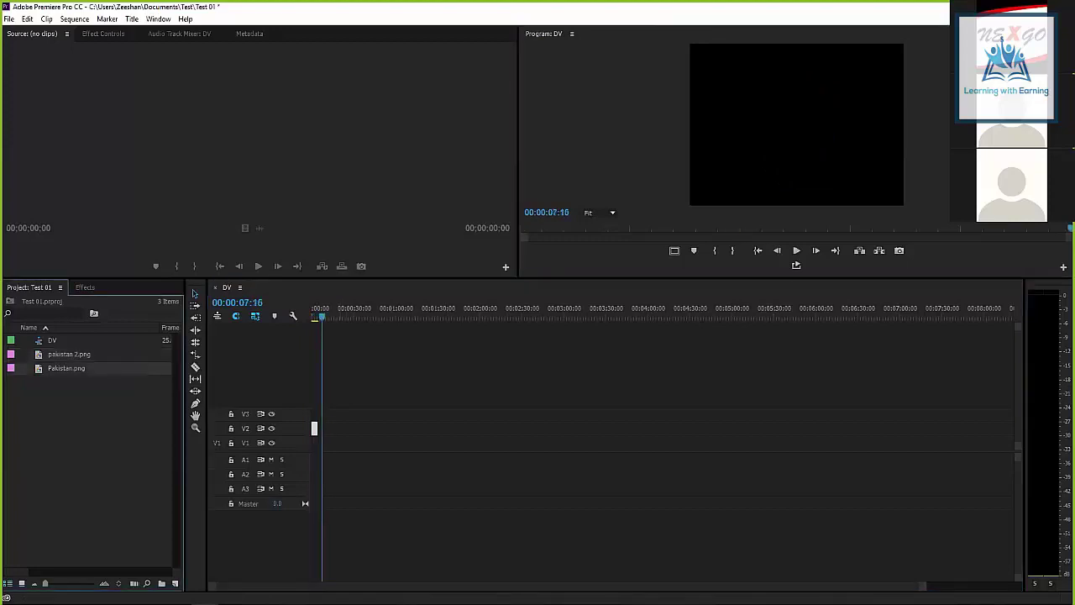
pyautogui.moveTo(314, 403); pyautogui.dragTo(379, 429)
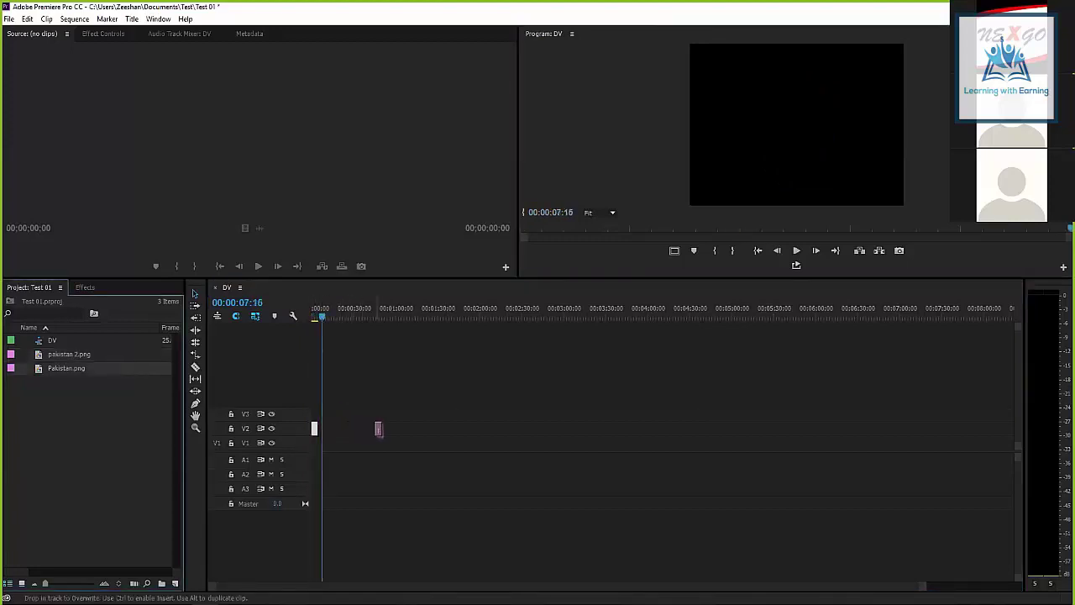
pyautogui.moveTo(535, 429)
pyautogui.mouseDown()
pyautogui.moveTo(464, 429)
pyautogui.moveTo(439, 399)
pyautogui.mouseUp()
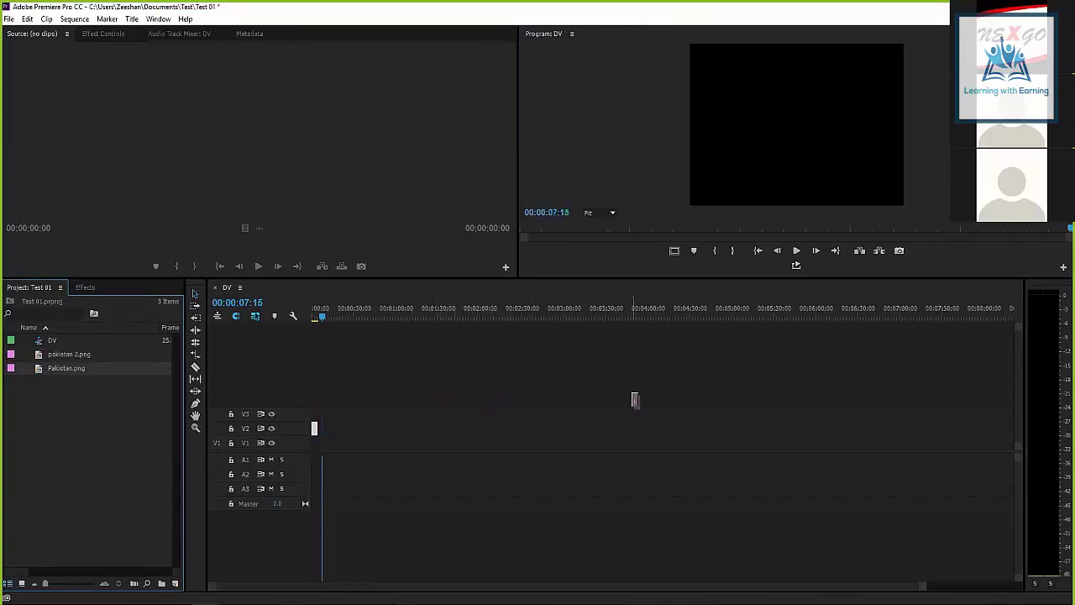
pyautogui.moveTo(438, 399)
pyautogui.mouseDown()
pyautogui.moveTo(638, 400)
pyautogui.moveTo(797, 126)
pyautogui.mouseUp()
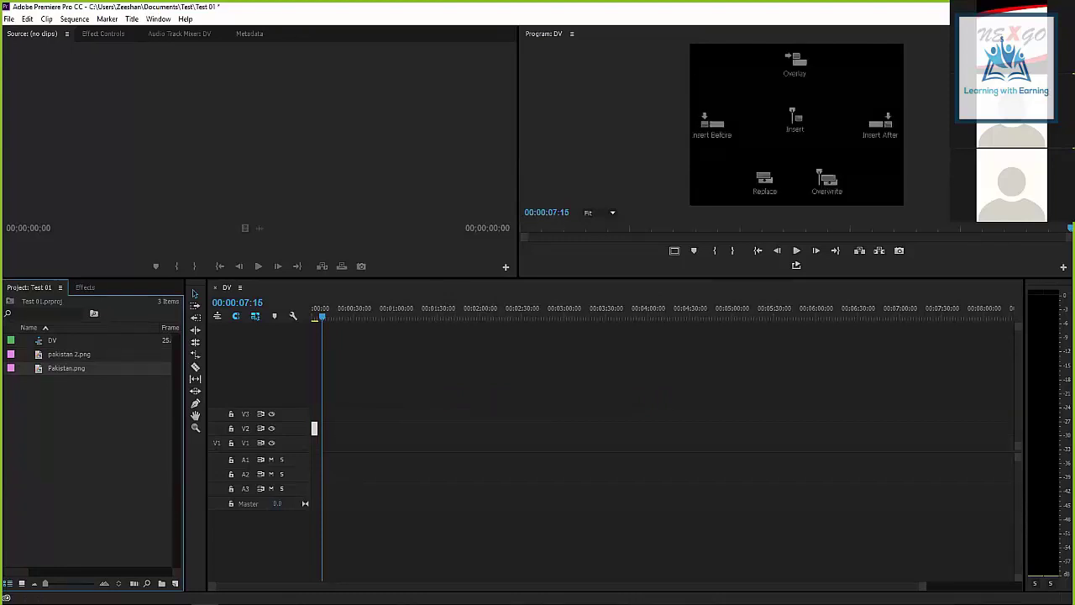
pyautogui.moveTo(713, 126)
pyautogui.mouseDown()
pyautogui.moveTo(880, 126)
pyautogui.moveTo(446, 399)
pyautogui.moveTo(415, 443)
pyautogui.moveTo(433, 444)
pyautogui.moveTo(796, 126)
pyautogui.mouseUp()
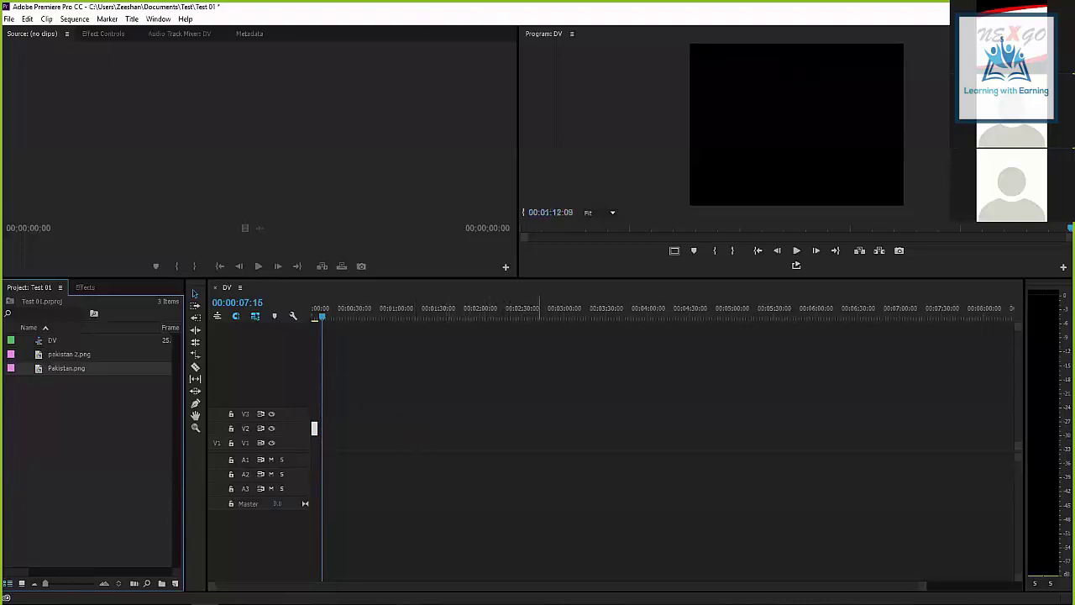
pyautogui.moveTo(539, 378)
pyautogui.mouseDown()
pyautogui.moveTo(442, 429)
pyautogui.moveTo(326, 429)
pyautogui.mouseUp()
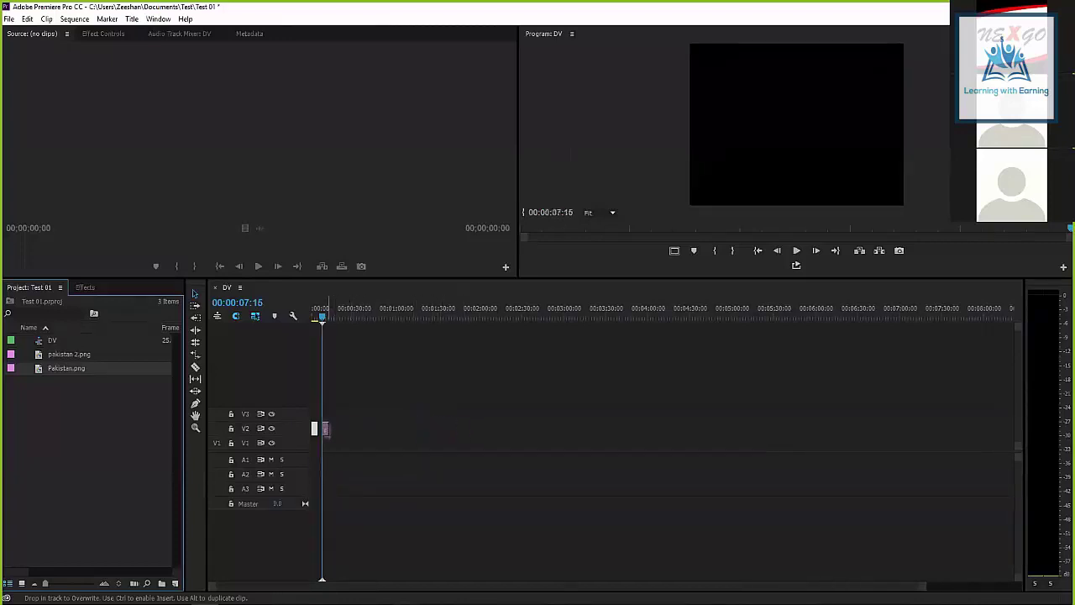
pyautogui.moveTo(326, 429); pyautogui.dragTo(317, 429)
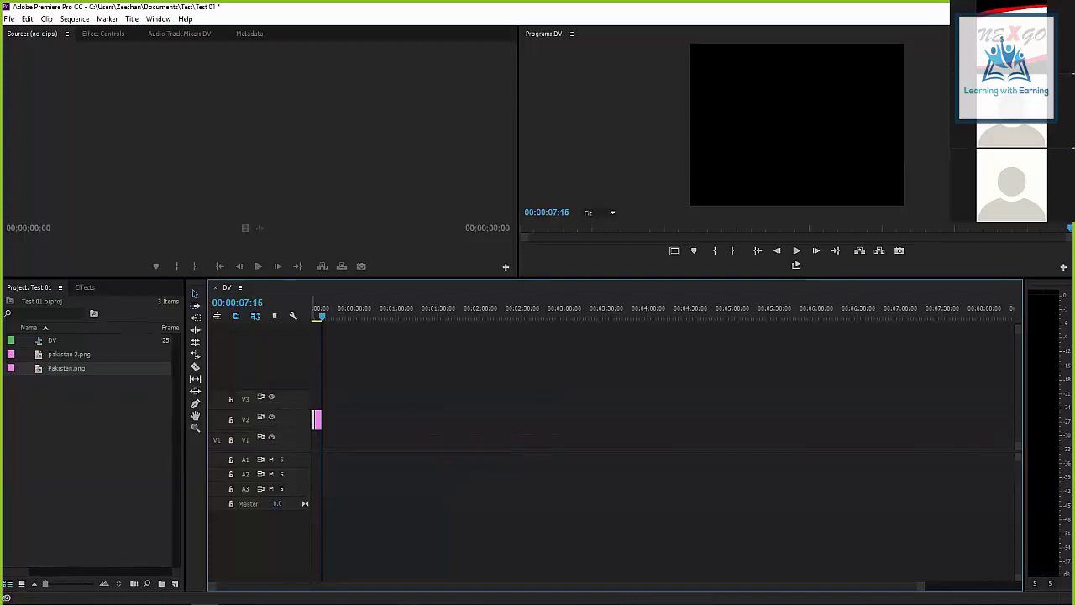
# - Expand video and audio track heights to show names, zoom the timeline in, and undo the V2 clip
pyautogui.moveTo(265, 440); pyautogui.dragTo(266, 433)
pyautogui.hotkey('ctrl', '=')
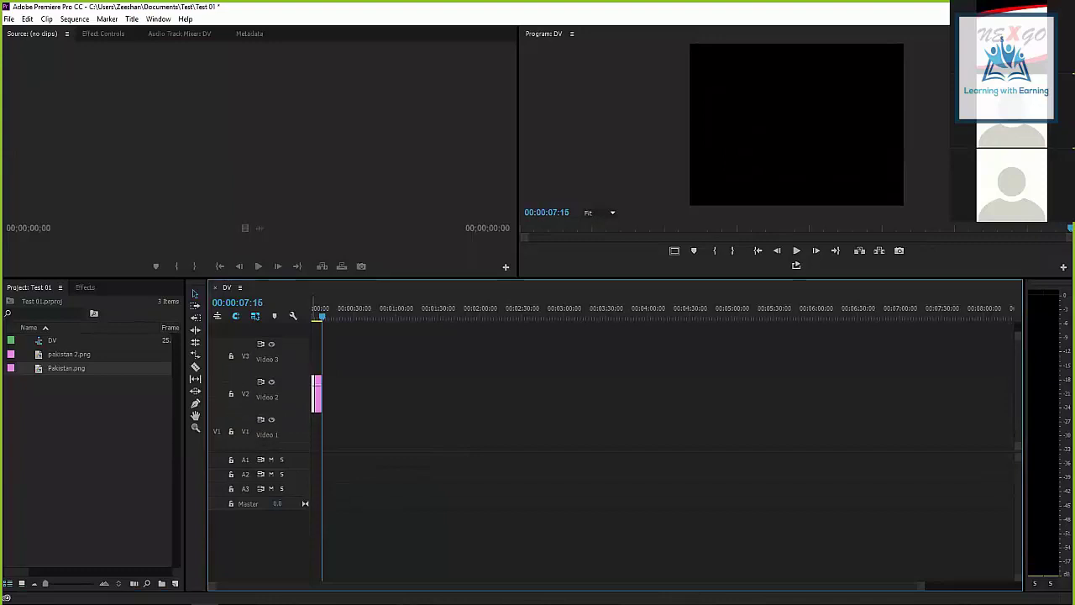
pyautogui.hotkey('alt', '=')
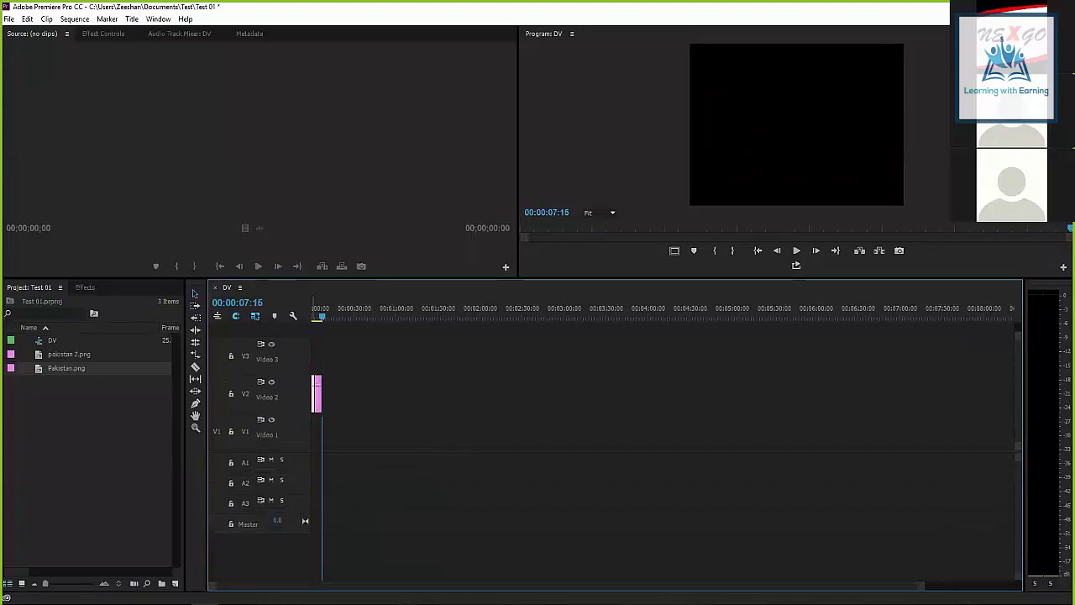
pyautogui.hotkey('alt', '=')
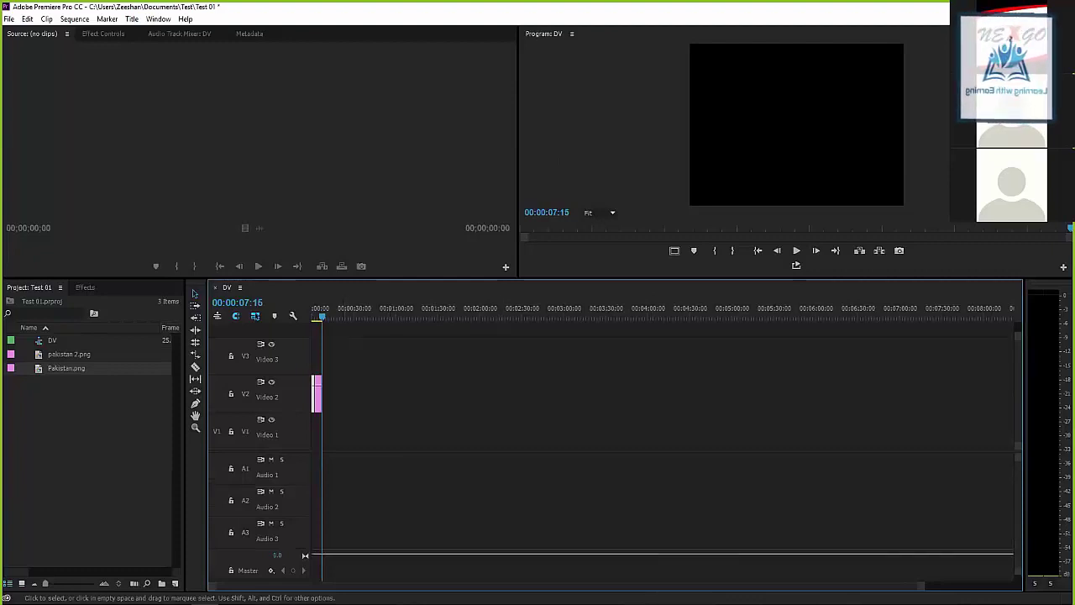
pyautogui.press('=')
pyautogui.hotkey('ctrl', 'z')
pyautogui.hotkey('ctrl', 'z')
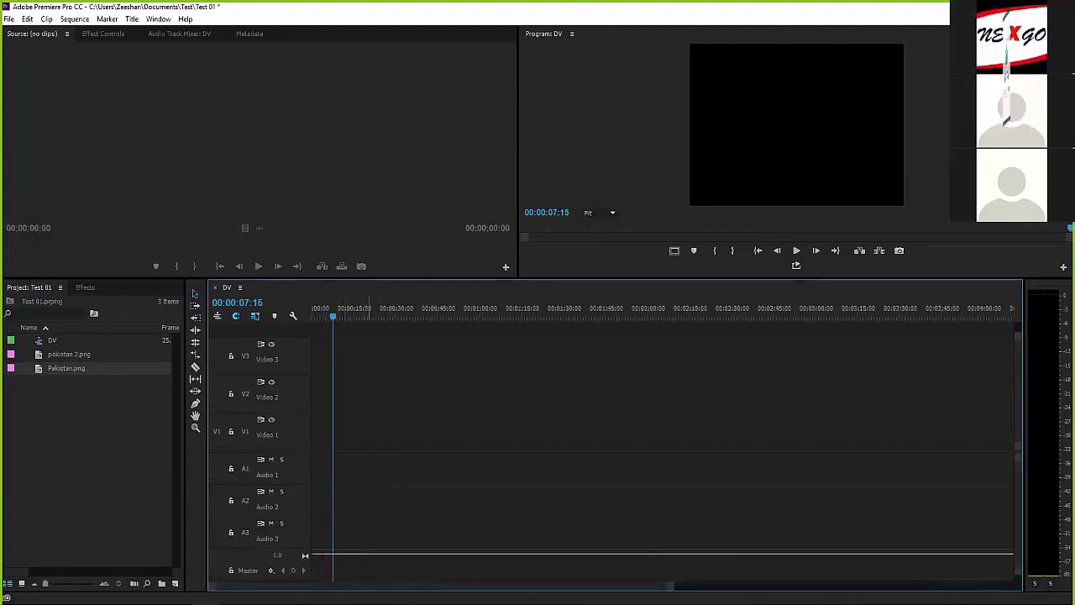
# - Check Video 3's track options, then scrub and play the empty sequence from its start
pyautogui.press('Home')
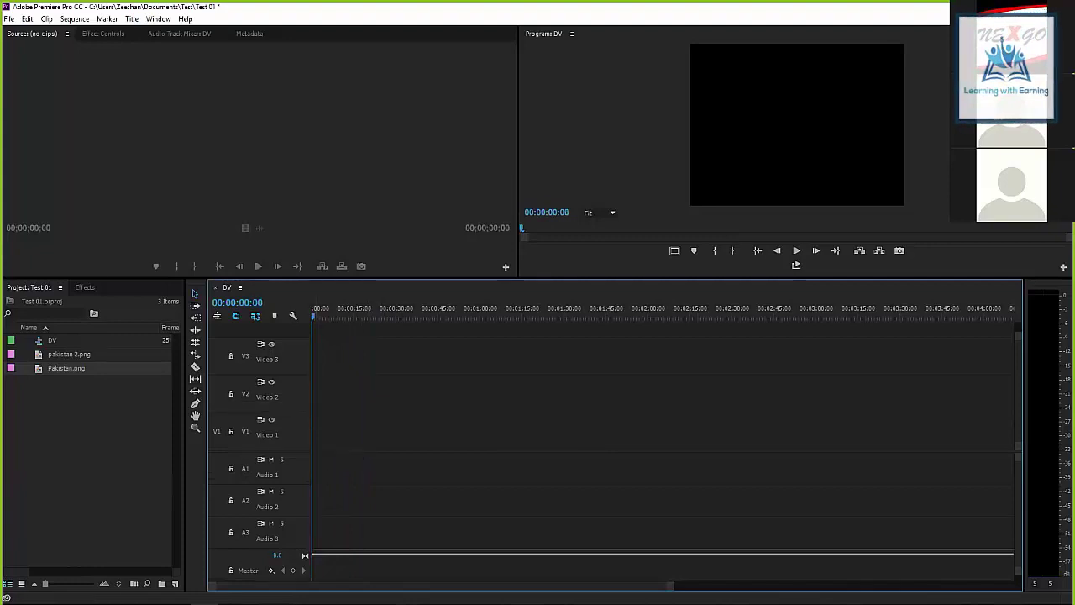
pyautogui.rightClick(298, 352)
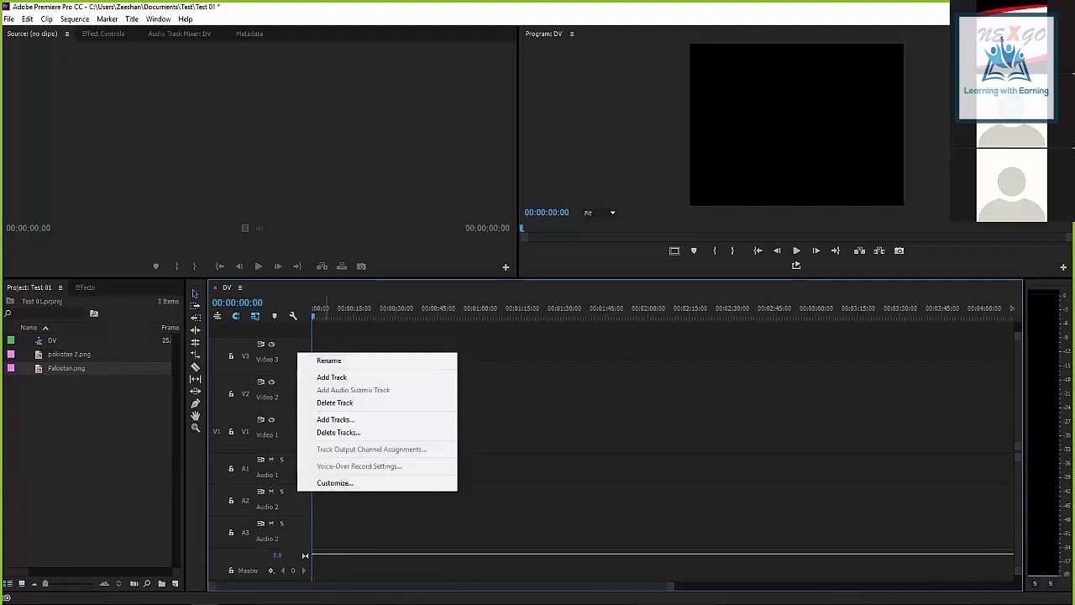
pyautogui.click(398, 304)
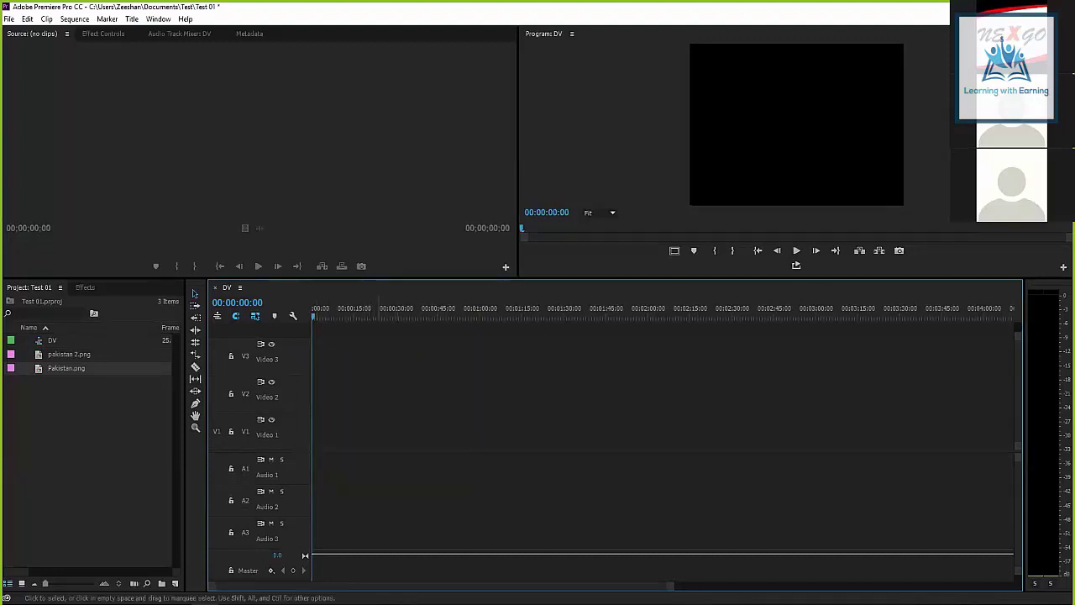
pyautogui.moveTo(316, 308); pyautogui.dragTo(312, 308)
pyautogui.moveTo(313, 308); pyautogui.dragTo(312, 309)
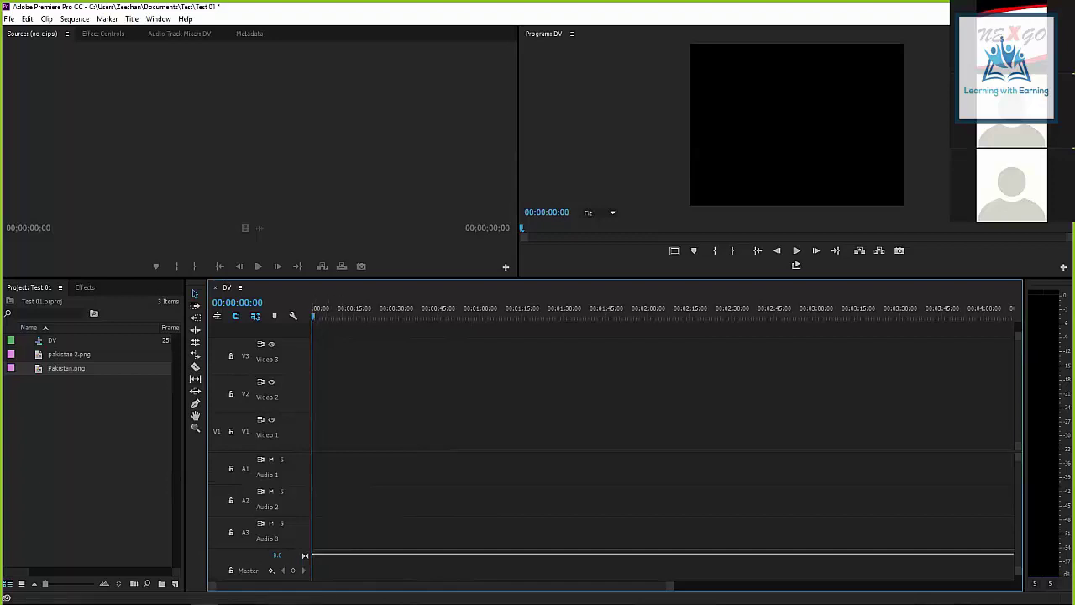
pyautogui.press('l')
pyautogui.press('l')
pyautogui.press('l')
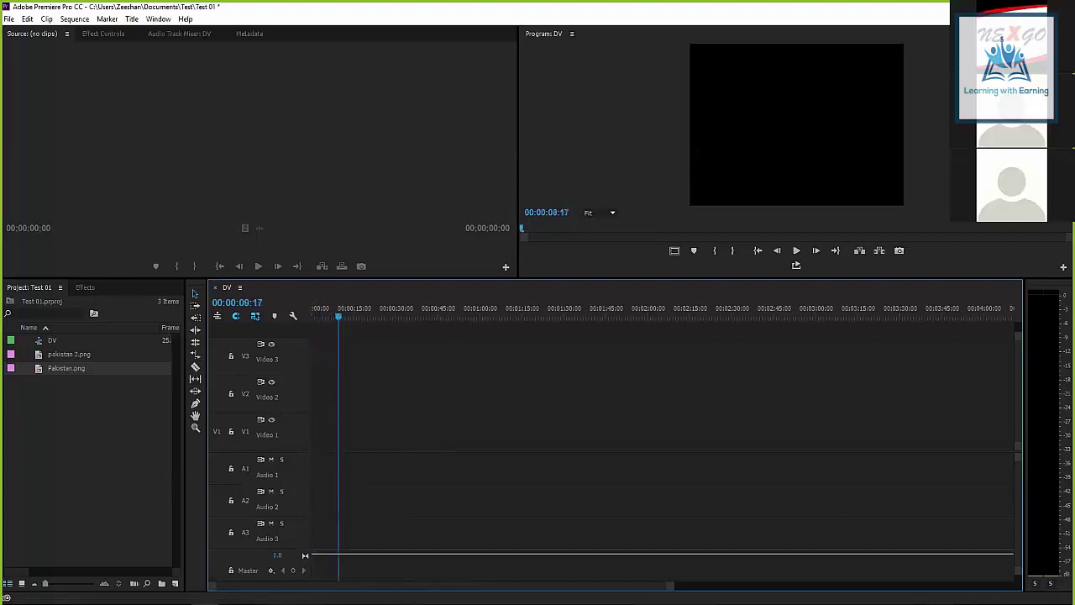
pyautogui.press('Home')
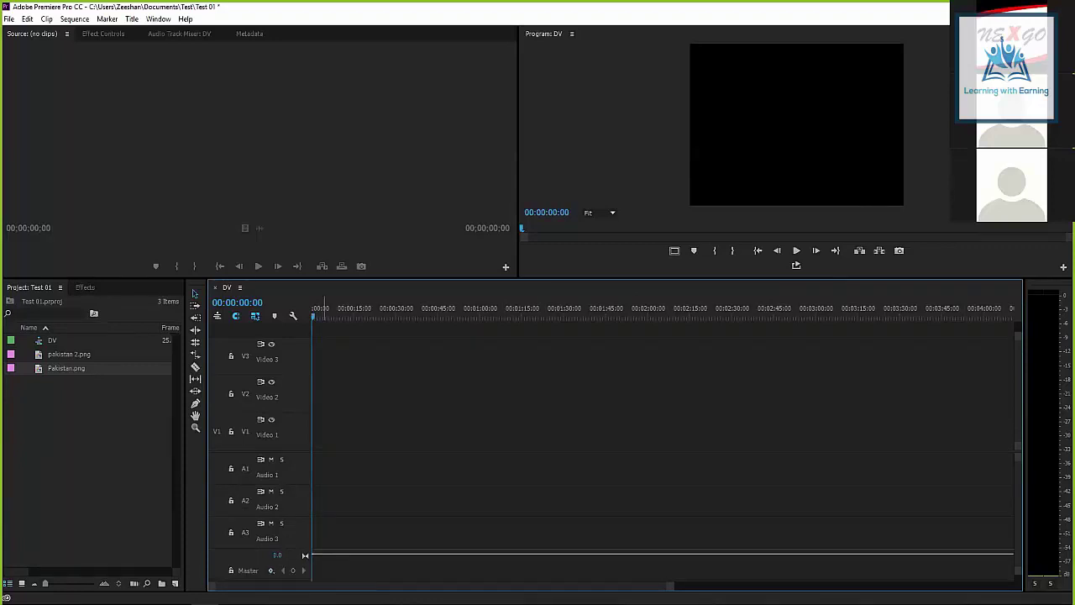
# - Set targeting to only Video 1 and Audio 1, then select both flag images in the project
pyautogui.click(246, 532)
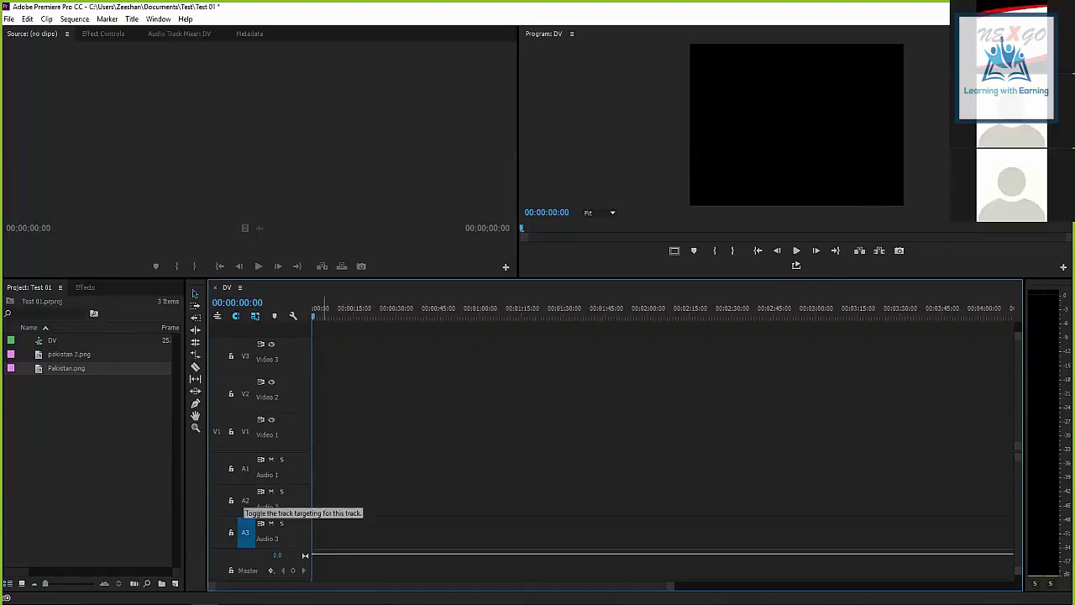
pyautogui.click(245, 501)
pyautogui.click(245, 468)
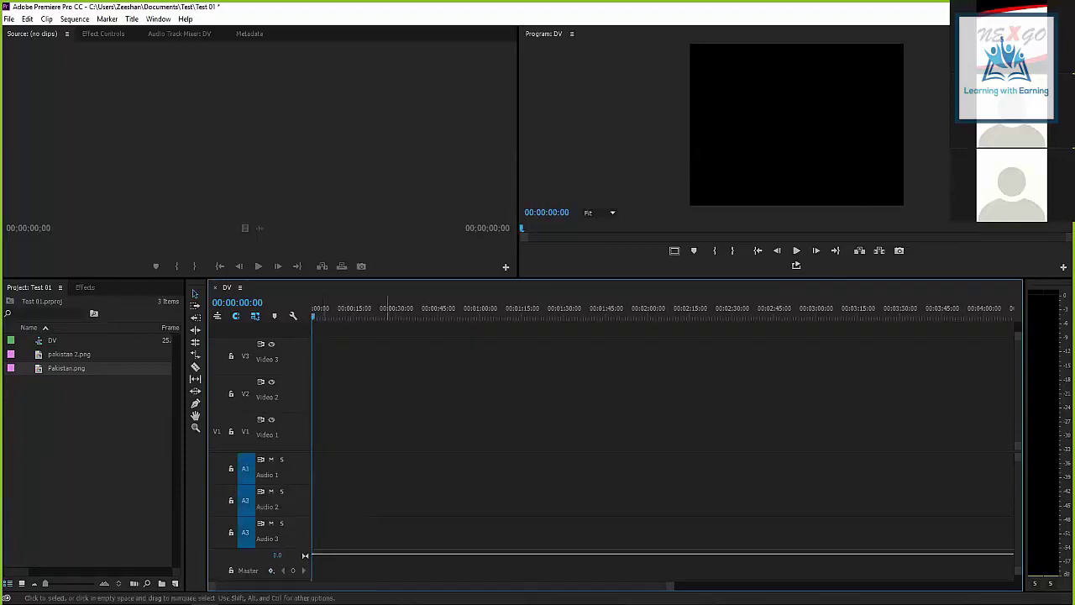
pyautogui.scroll(1, 663, 445)
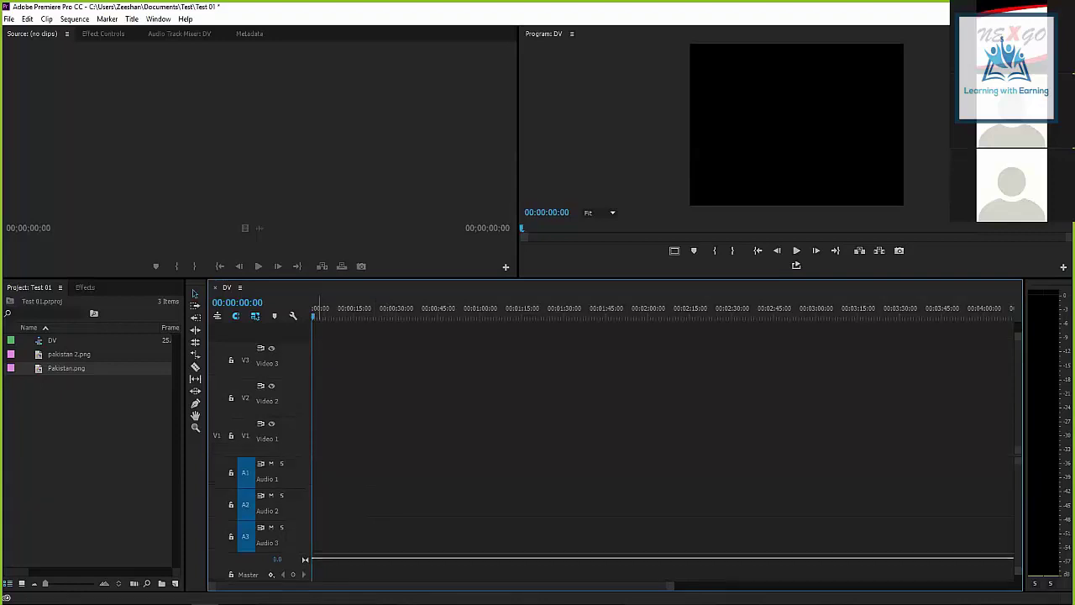
pyautogui.moveTo(246, 435)
pyautogui.mouseDown()
pyautogui.moveTo(246, 360)
pyautogui.moveTo(246, 398)
pyautogui.mouseUp()
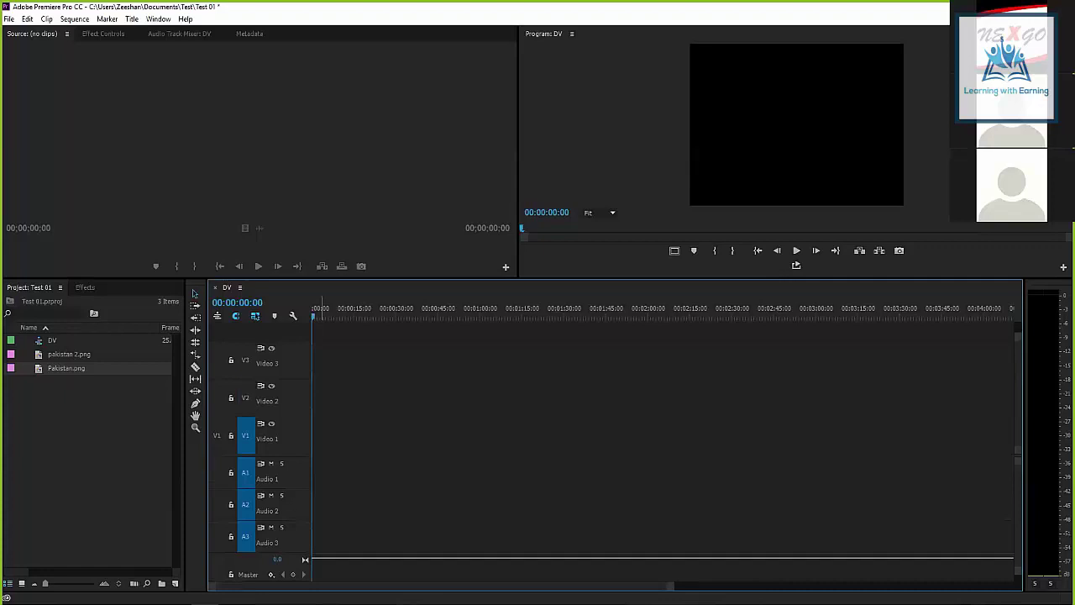
pyautogui.moveTo(245, 504); pyautogui.dragTo(245, 536)
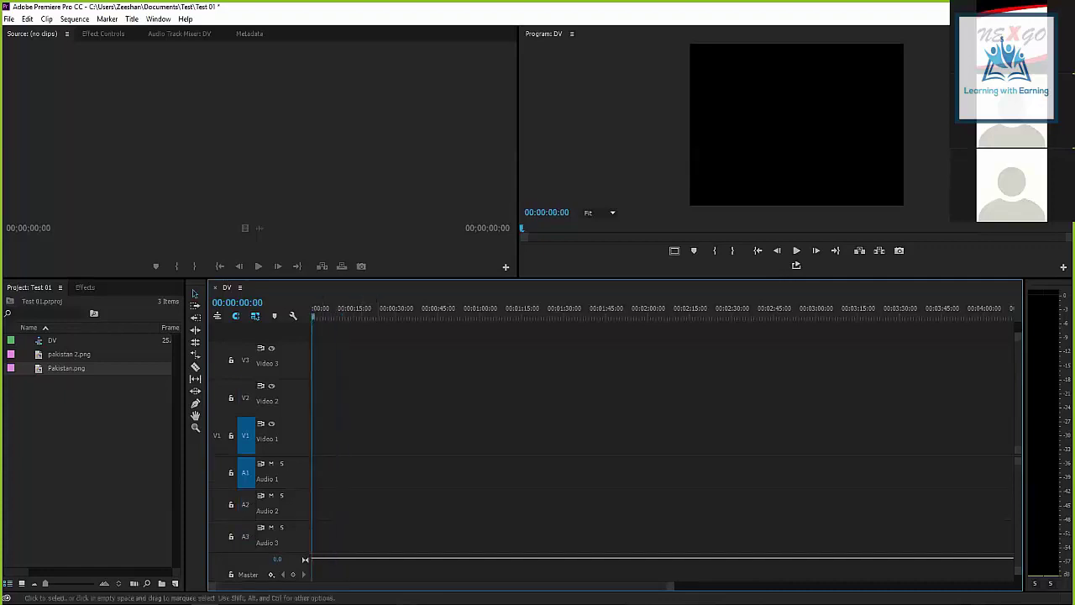
pyautogui.moveTo(62, 392); pyautogui.dragTo(43, 351)
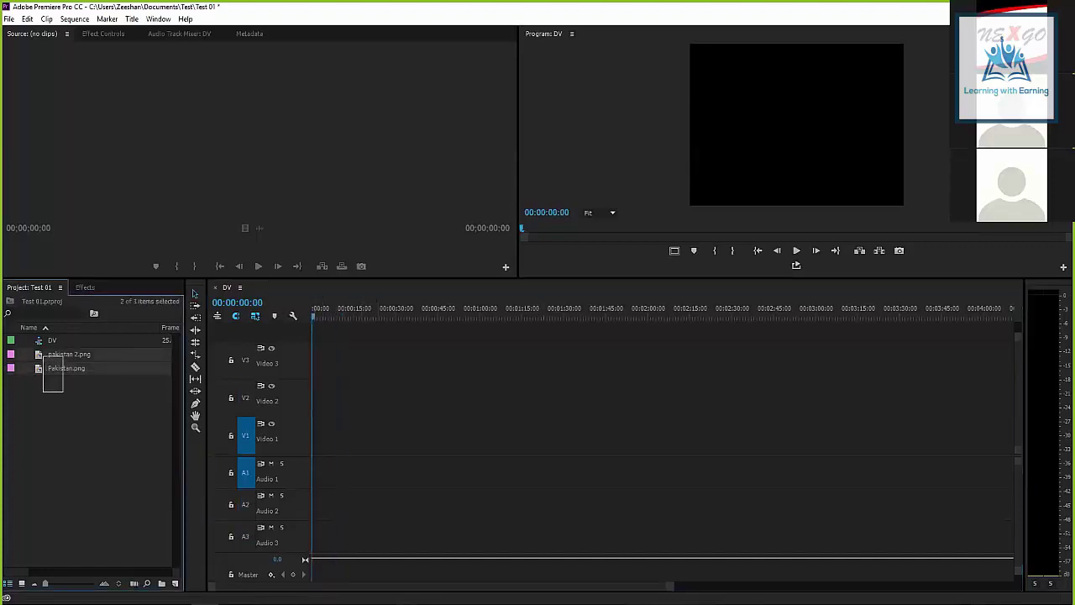
# - Browse the flags folder (USA 1, canda 2), then delete both Pakistan flag images from the project
pyautogui.hotkey('ctrl', 'i')
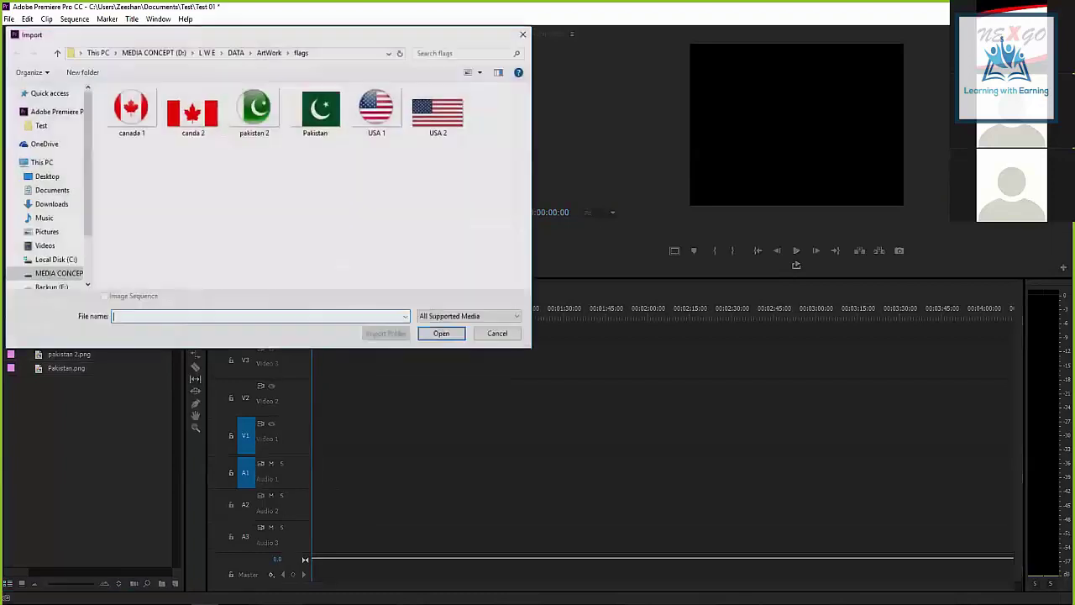
pyautogui.click(377, 113)
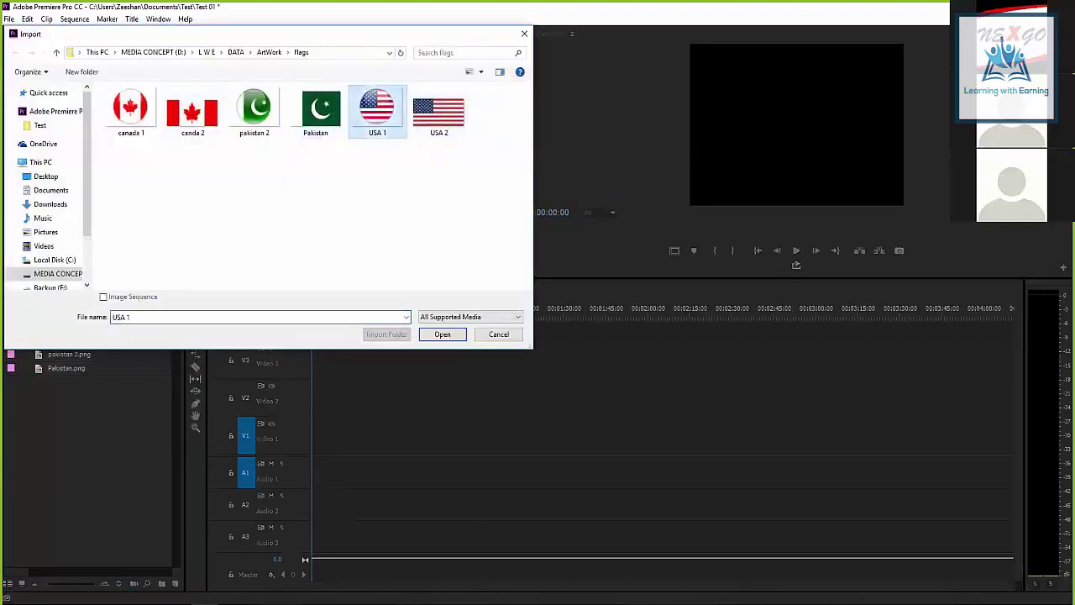
pyautogui.click(200, 126)
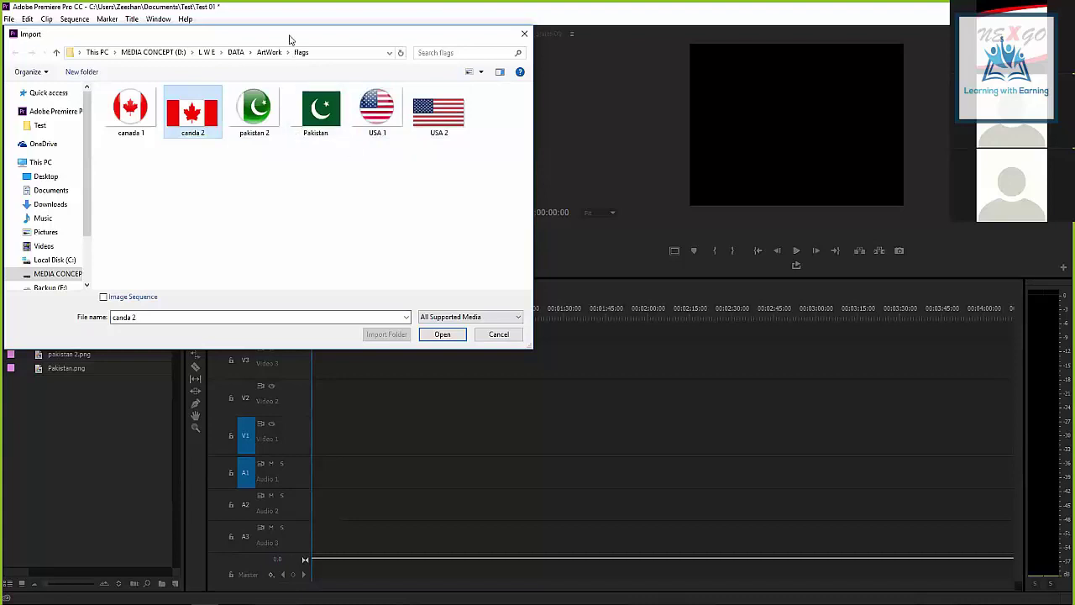
pyautogui.moveTo(252, 33); pyautogui.dragTo(338, 57)
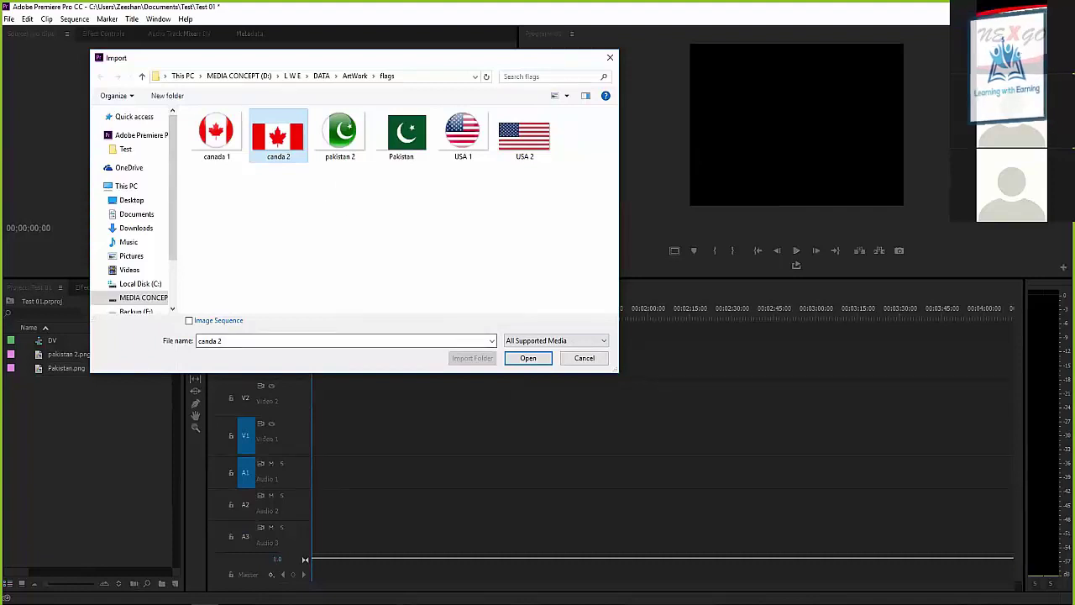
pyautogui.click(528, 358)
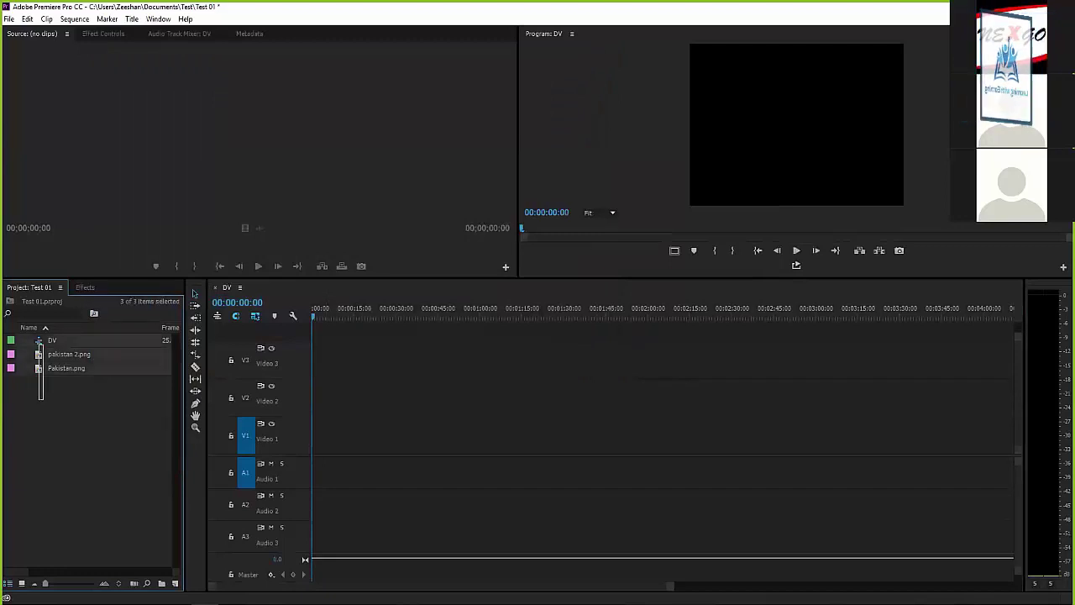
pyautogui.press('Delete')
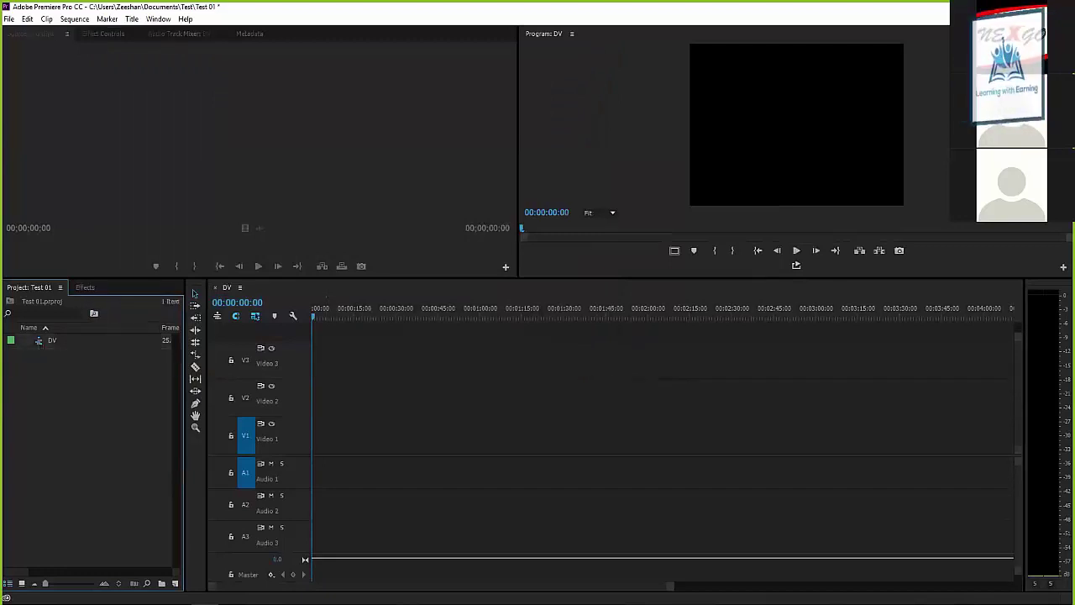
# - Re-import pakistan 2.png and Pakistan.png together from the flags folder
pyautogui.hotkey('ctrl', 'i')
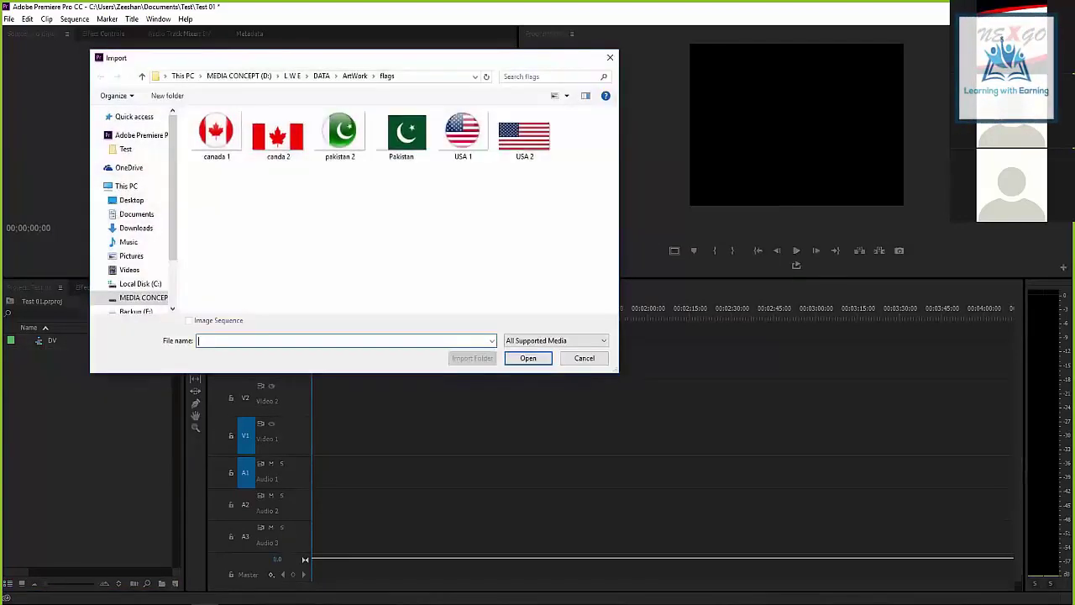
pyautogui.press('Escape')
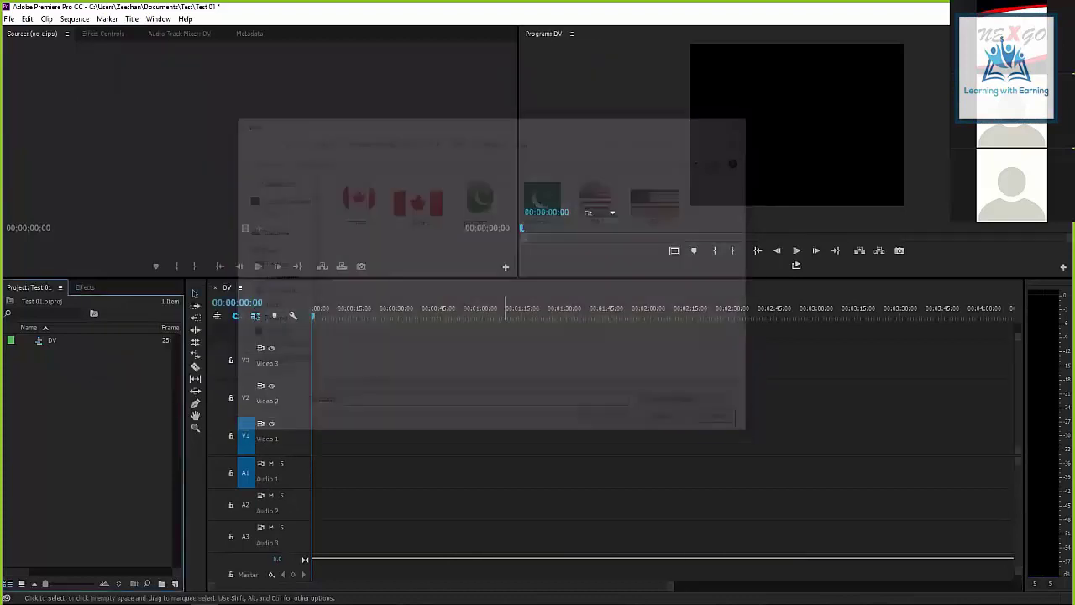
pyautogui.rightClick(80, 378)
pyautogui.click(112, 462)
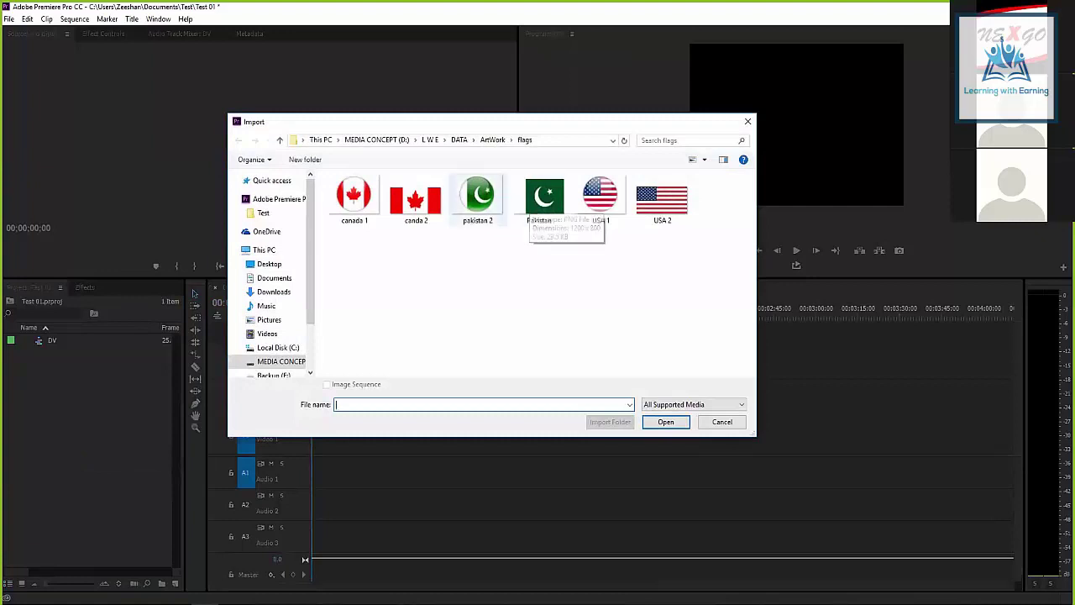
pyautogui.moveTo(490, 273); pyautogui.dragTo(537, 177)
pyautogui.click(665, 421)
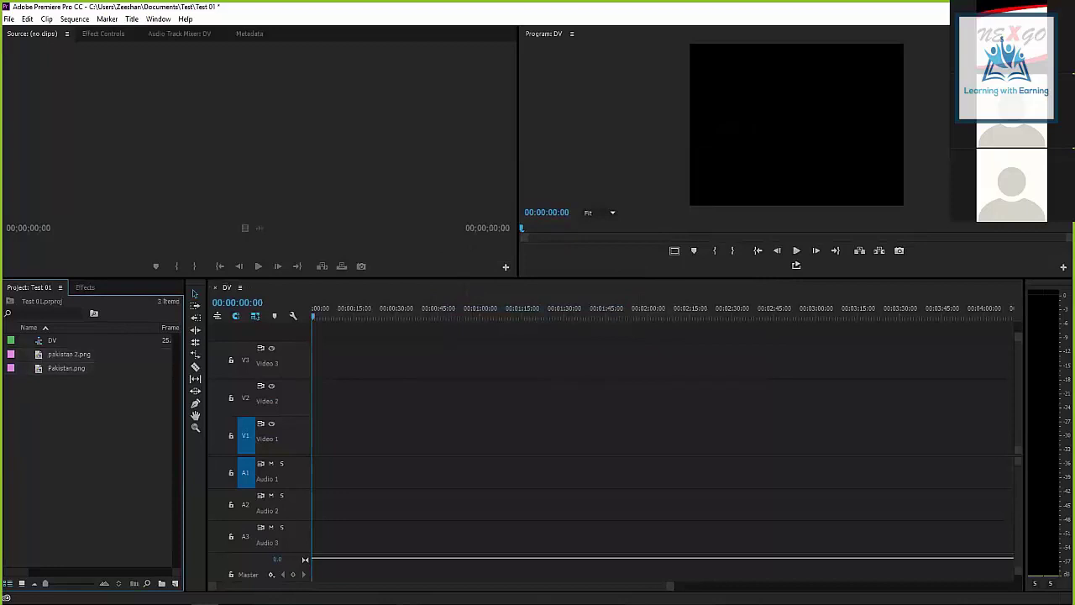
# - Drop Pakistan.png on Video 1 near 00:01:00, move the playhead onto it and select it
pyautogui.moveTo(342, 361); pyautogui.dragTo(352, 396)
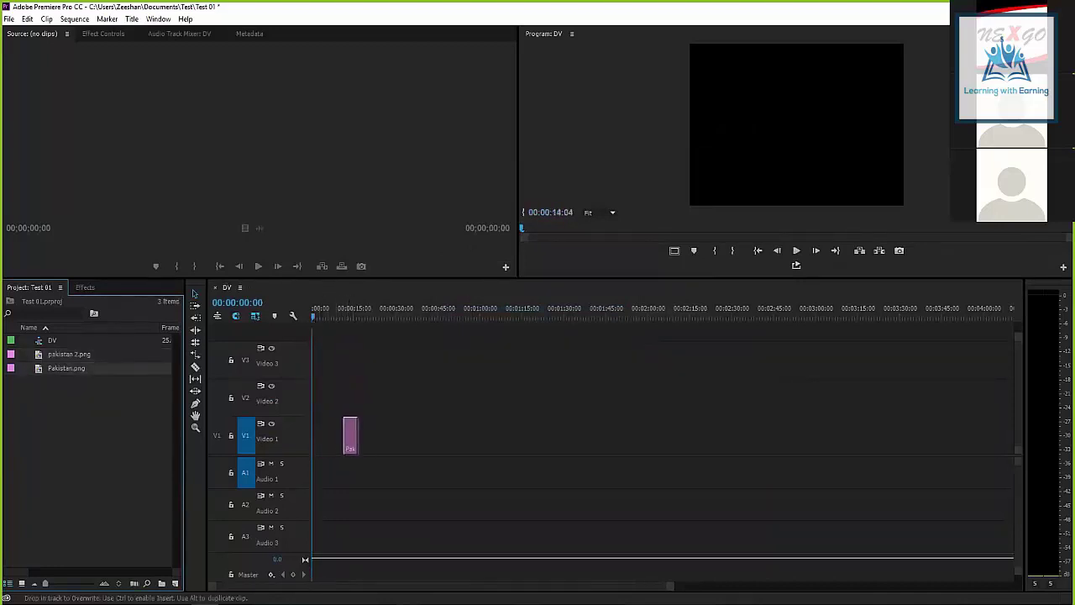
pyautogui.moveTo(352, 397)
pyautogui.mouseDown()
pyautogui.moveTo(339, 434)
pyautogui.moveTo(512, 437)
pyautogui.moveTo(486, 437)
pyautogui.mouseUp()
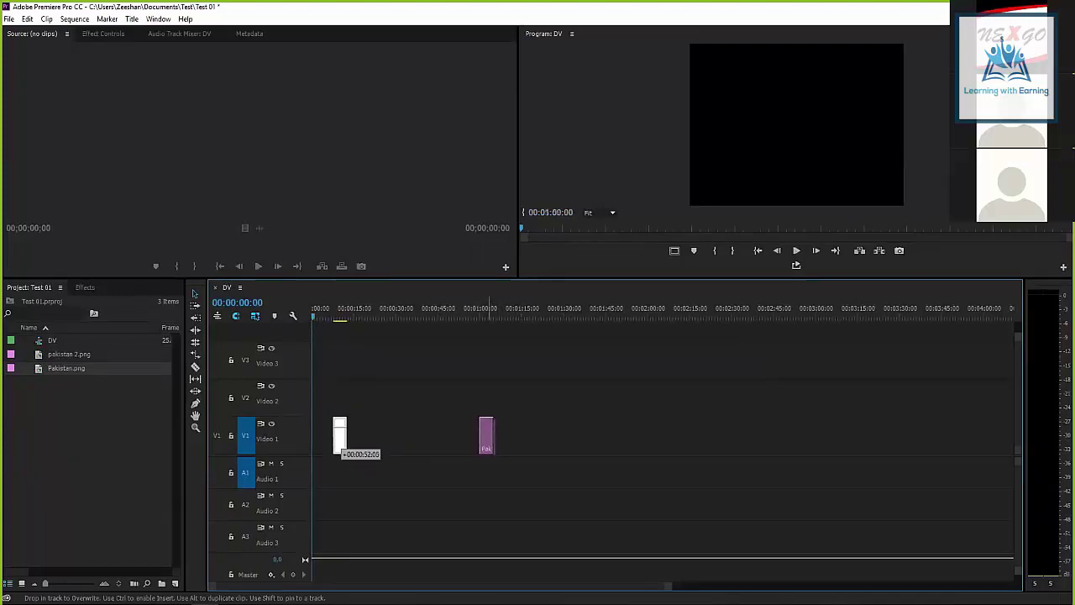
pyautogui.moveTo(486, 437); pyautogui.dragTo(486, 437)
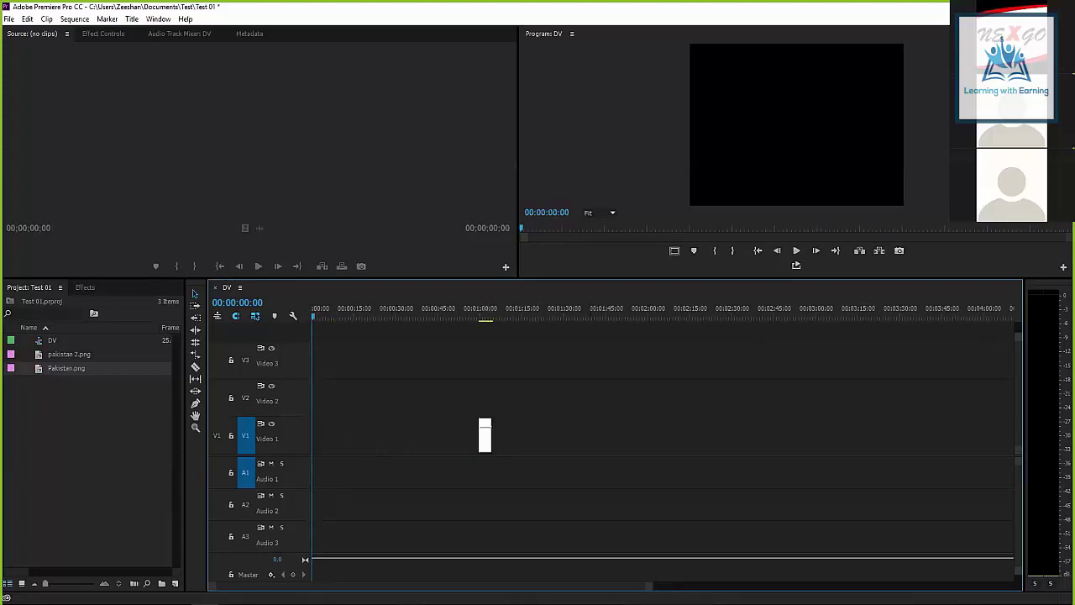
pyautogui.moveTo(466, 311); pyautogui.dragTo(482, 311)
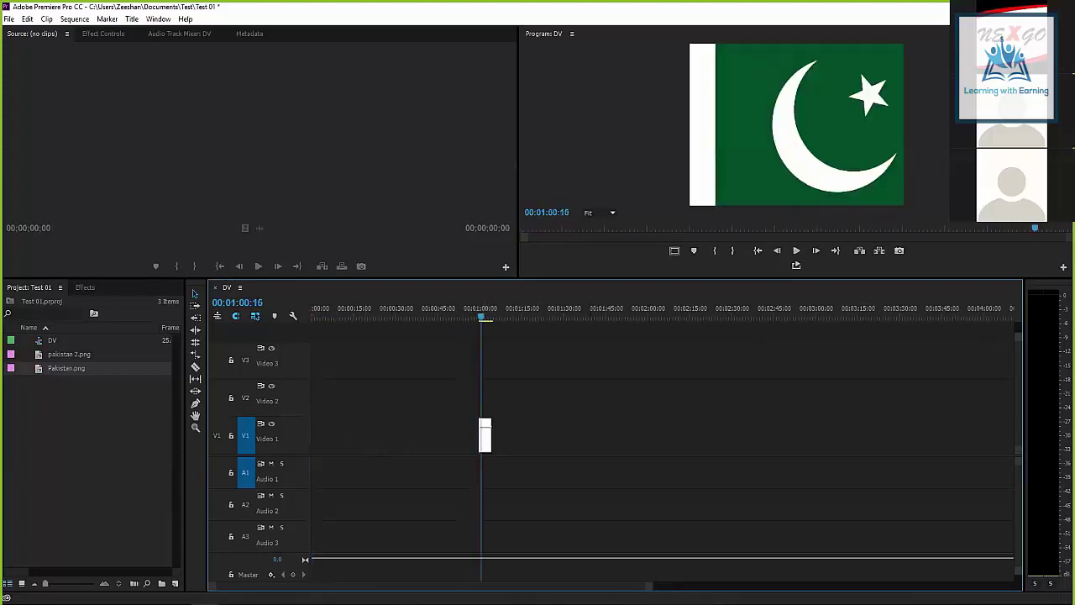
pyautogui.moveTo(627, 336); pyautogui.dragTo(329, 521)
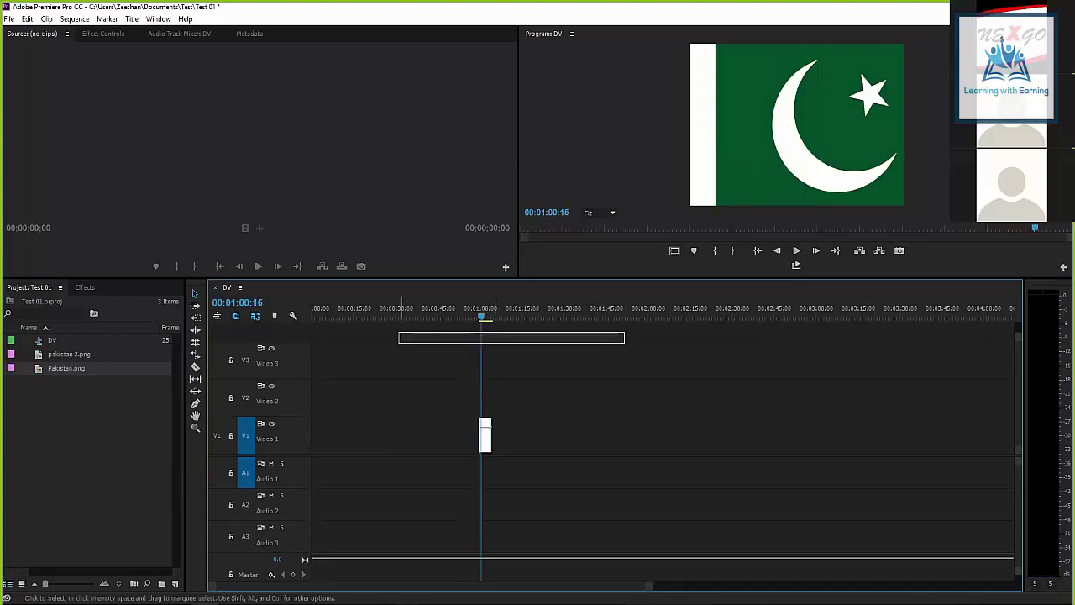
pyautogui.moveTo(731, 336); pyautogui.dragTo(319, 467)
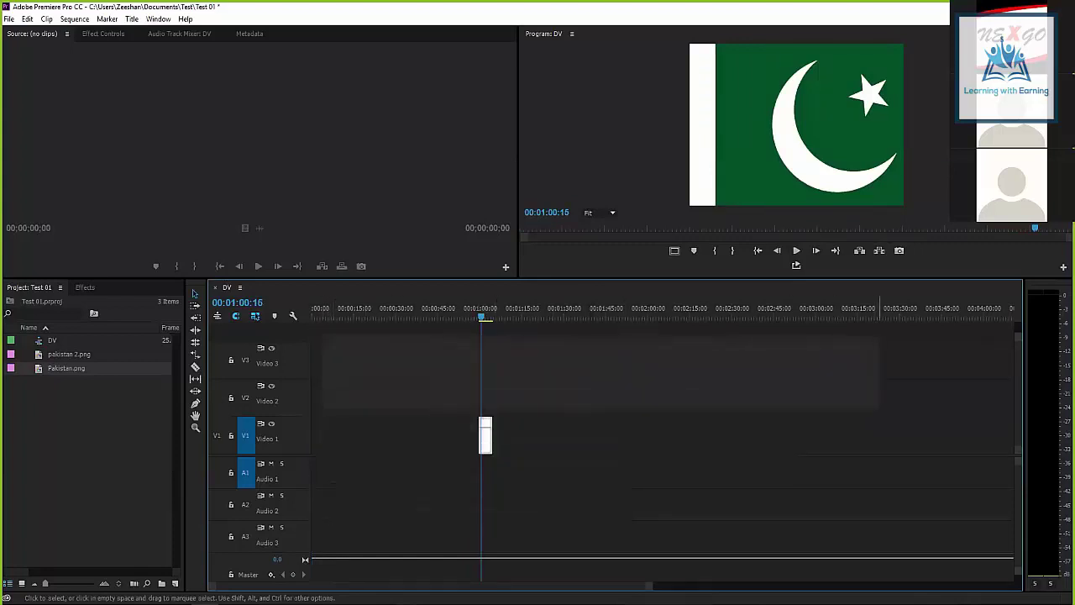
pyautogui.moveTo(319, 538); pyautogui.dragTo(995, 336)
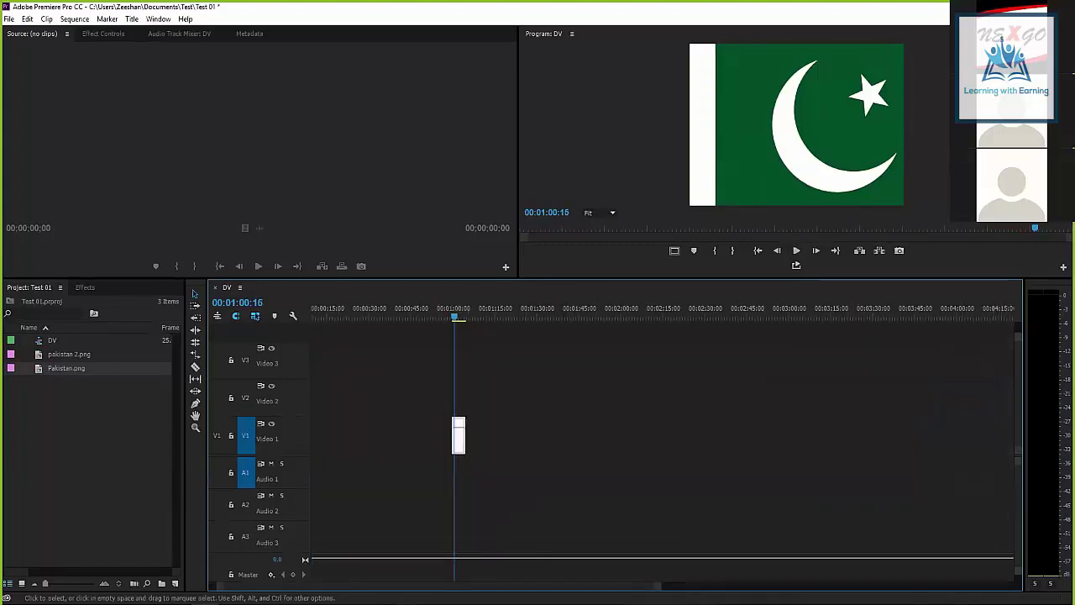
# - Zoom in on the Pakistan.png clip, park the playhead inside it and select the clip
pyautogui.press('-')
pyautogui.moveTo(358, 311); pyautogui.dragTo(376, 311)
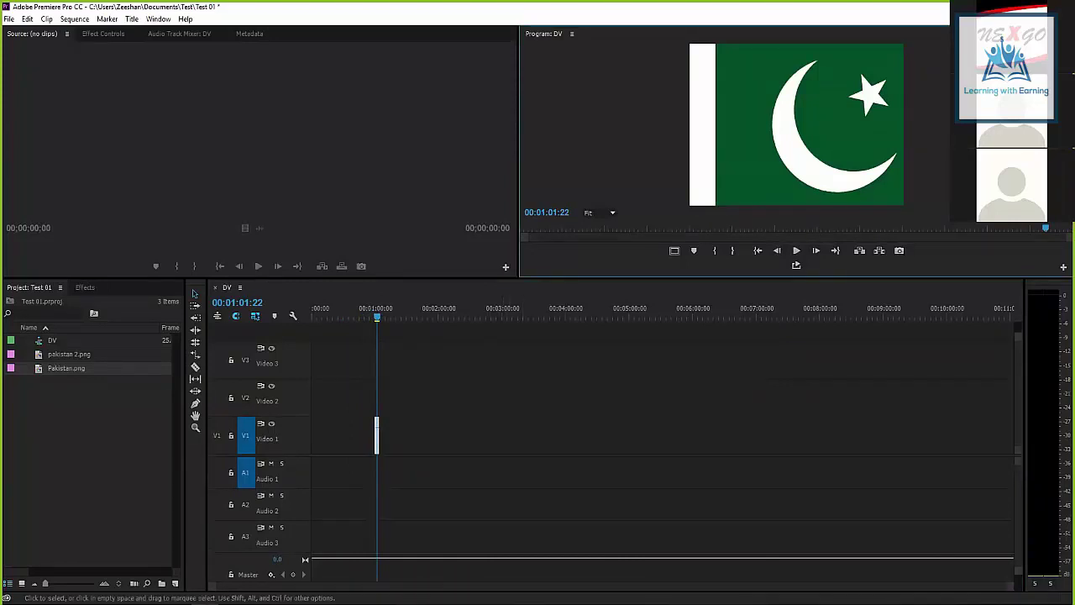
pyautogui.moveTo(377, 311); pyautogui.dragTo(377, 311)
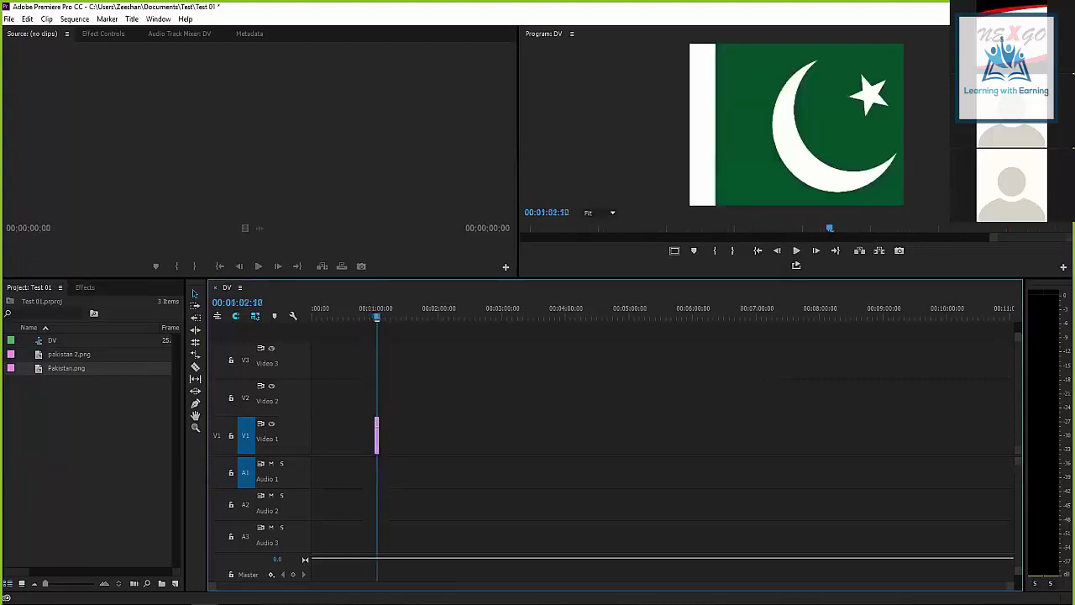
pyautogui.press('=')
pyautogui.press('=')
pyautogui.press('=')
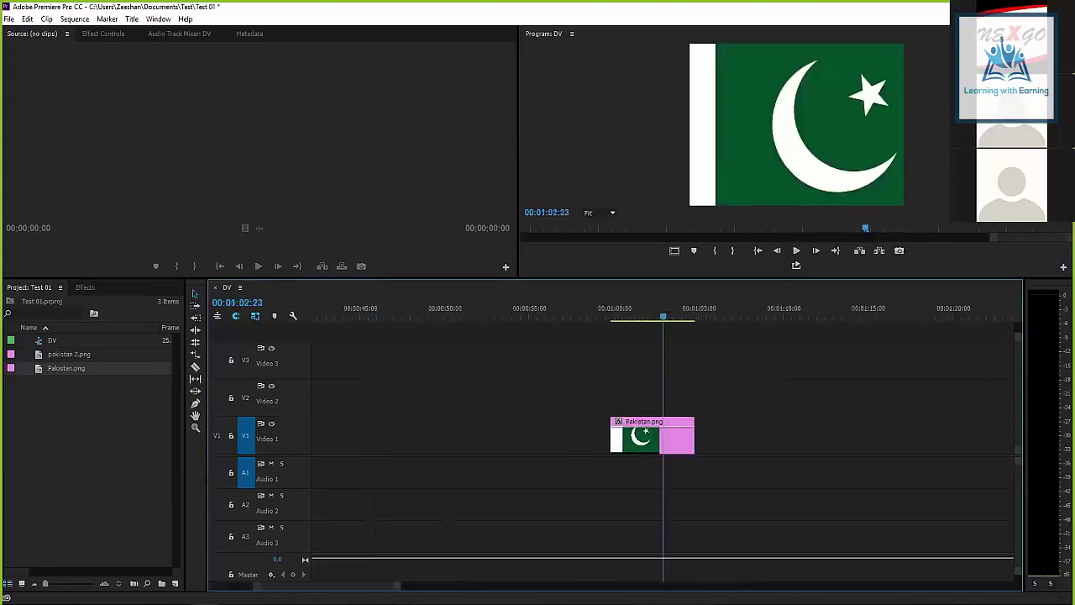
pyautogui.moveTo(663, 316); pyautogui.dragTo(653, 316)
pyautogui.click(648, 458)
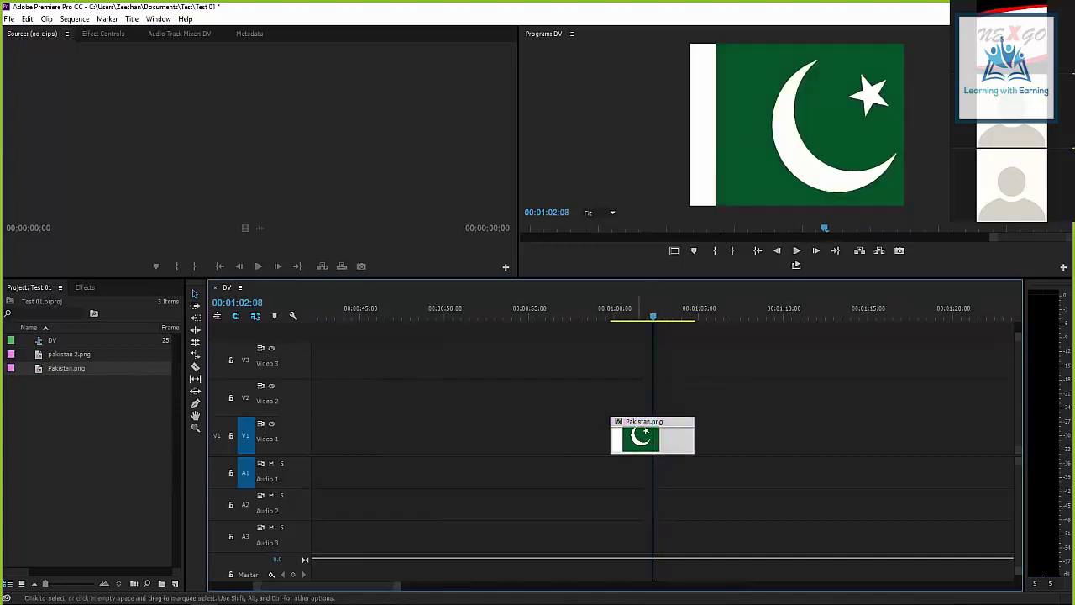
# - Apply Scale to Frame Size to the Pakistan.png clip on Video 1
pyautogui.rightClick(636, 435)
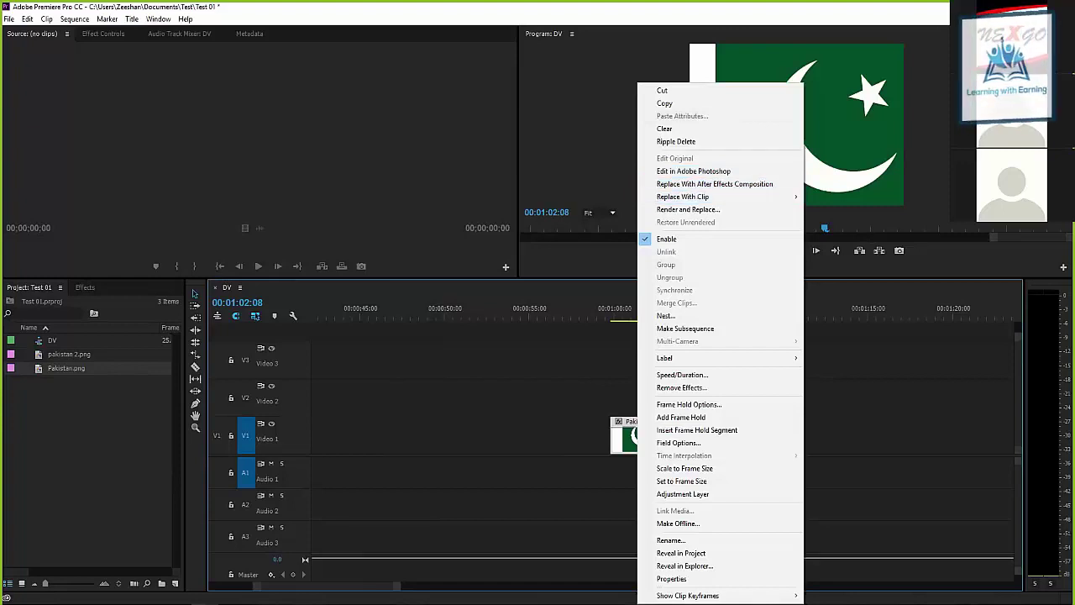
pyautogui.click(684, 467)
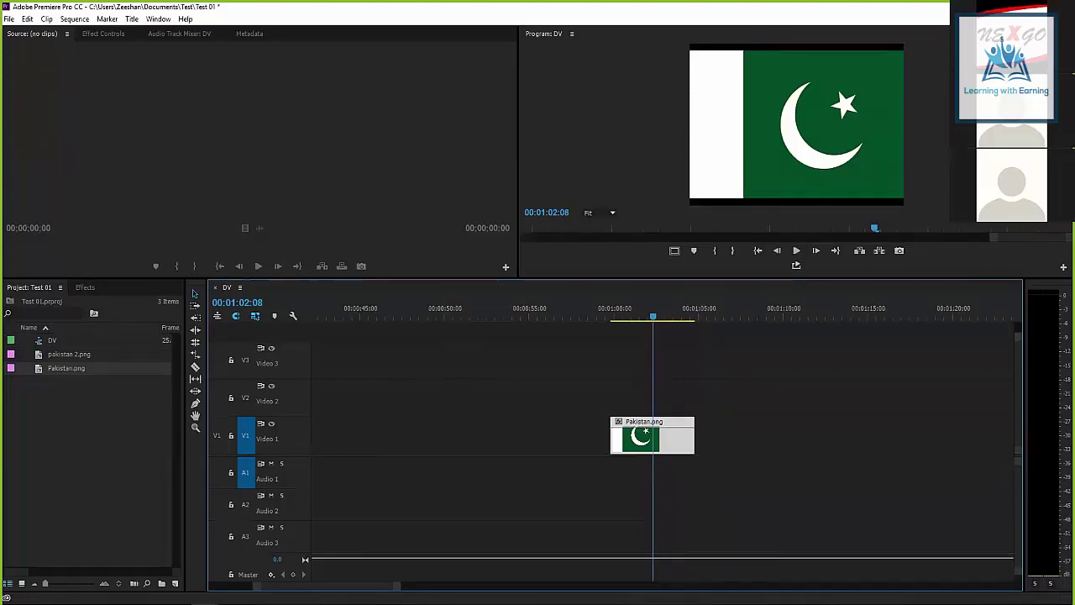
pyautogui.press('space')
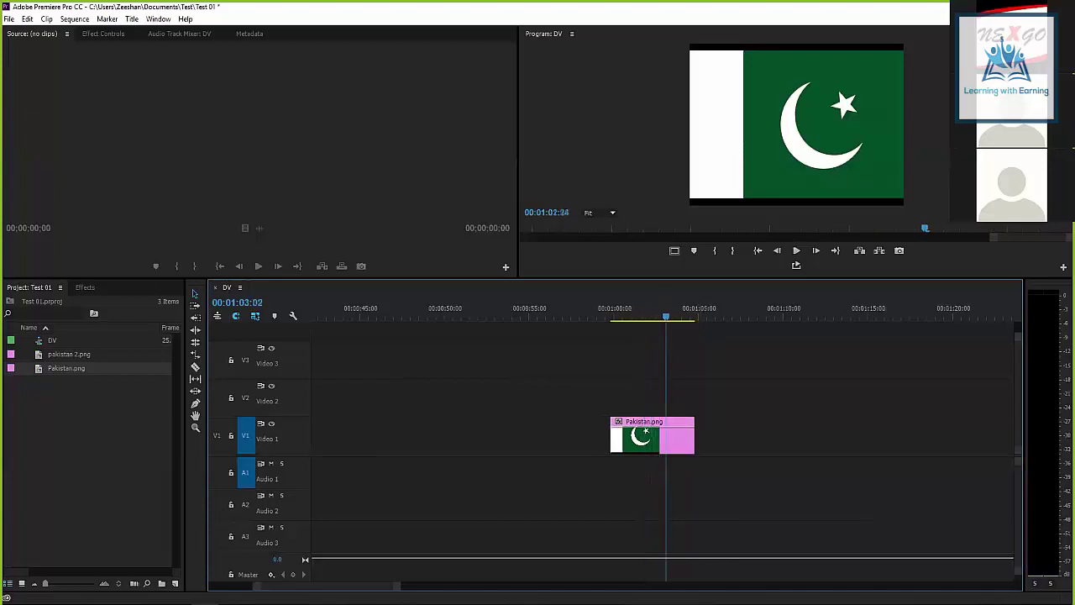
pyautogui.click(641, 311)
pyautogui.click(663, 441)
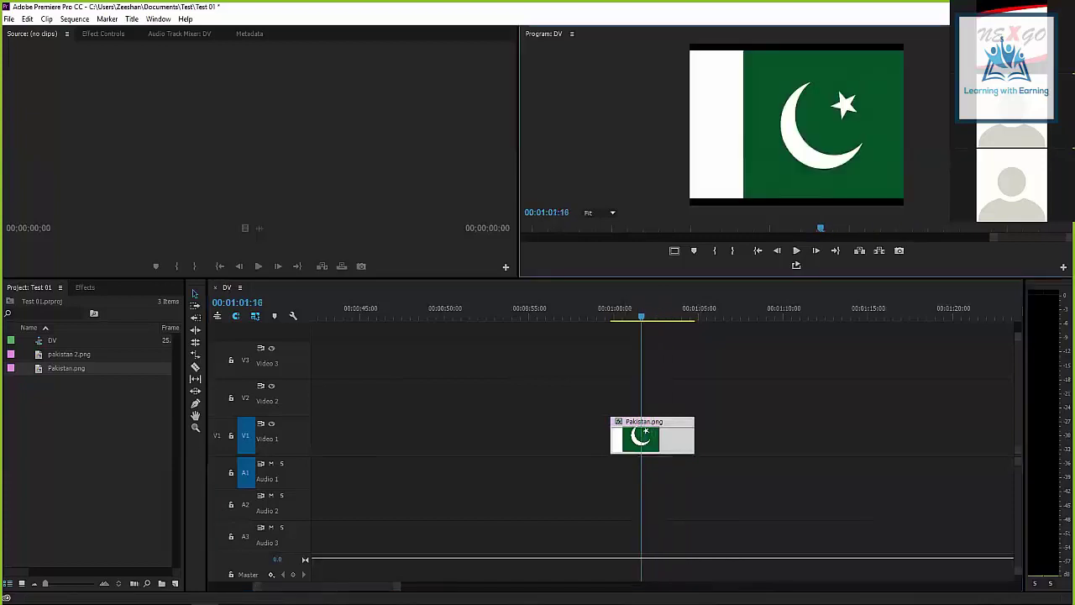
pyautogui.click(663, 386)
pyautogui.click(579, 311)
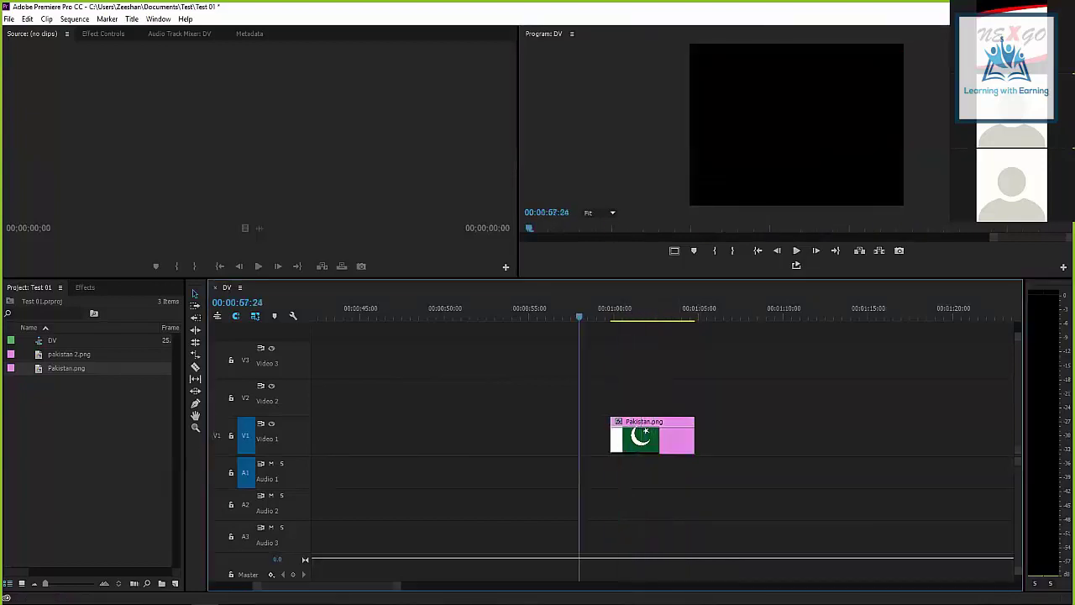
pyautogui.moveTo(579, 311); pyautogui.dragTo(650, 311)
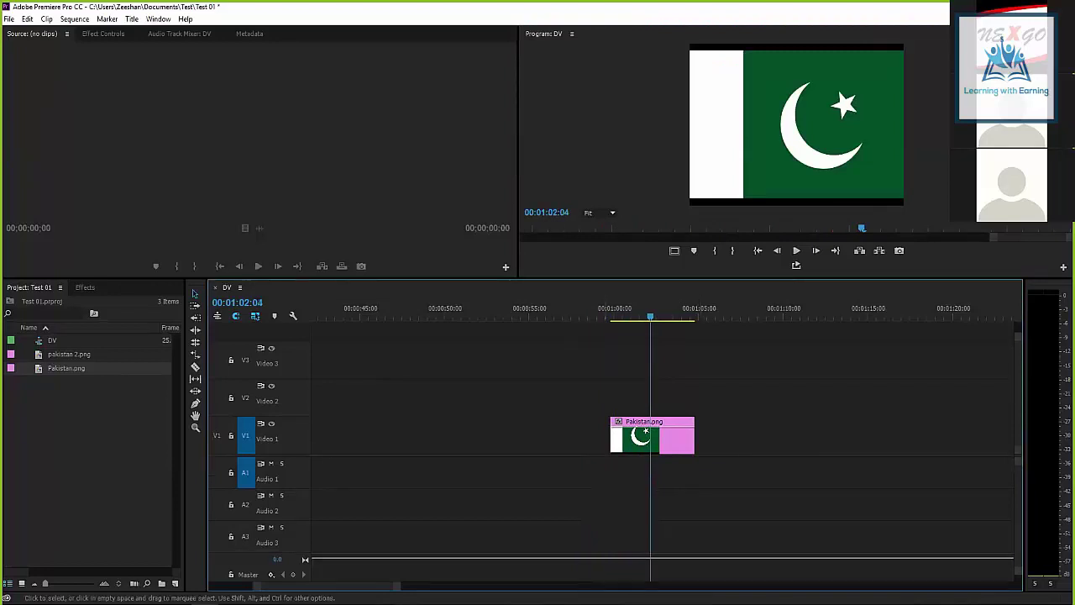
pyautogui.moveTo(650, 311); pyautogui.dragTo(647, 311)
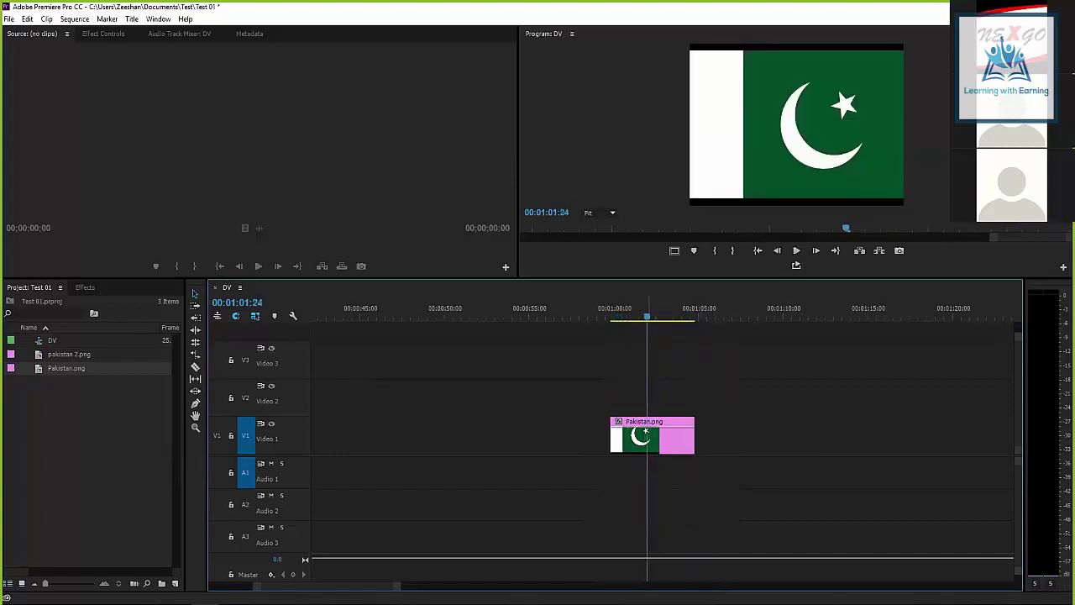
# - Place pakistan 2.png on Video 1 around 00:00:37 and zoom to fit both clips
pyautogui.moveTo(647, 311); pyautogui.dragTo(656, 311)
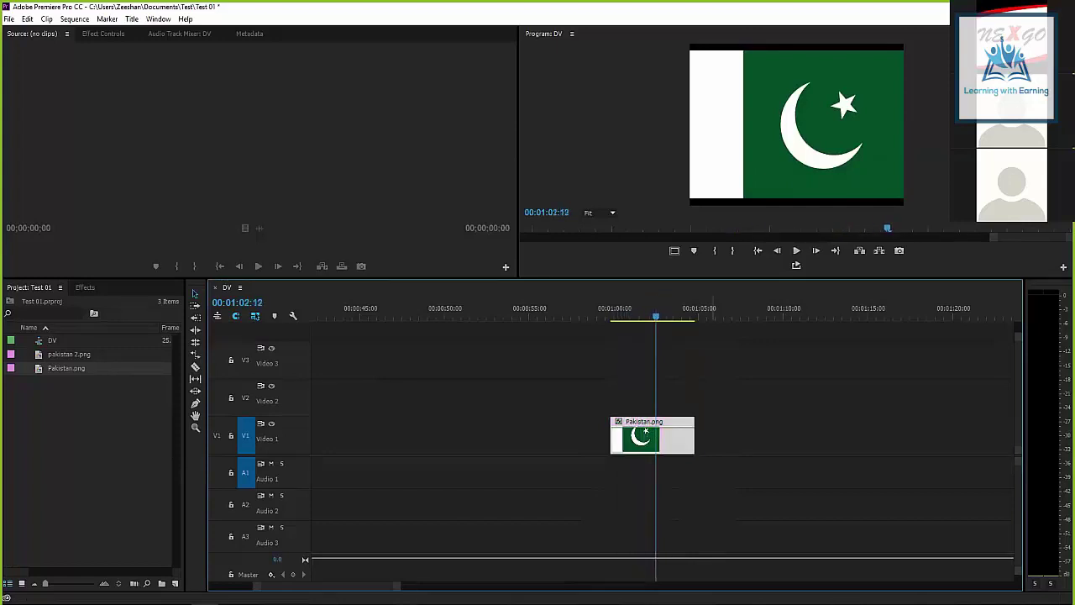
pyautogui.moveTo(656, 310); pyautogui.dragTo(389, 311)
pyautogui.moveTo(69, 353); pyautogui.dragTo(393, 396)
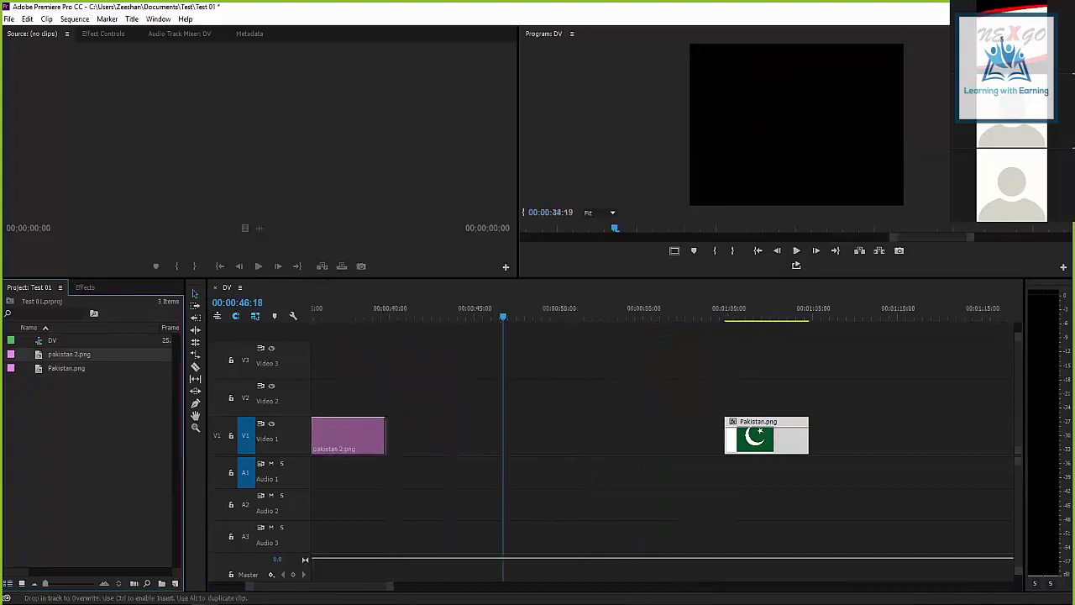
pyautogui.moveTo(393, 396); pyautogui.dragTo(424, 435)
pyautogui.press('-')
pyautogui.press('-')
pyautogui.press('-')
pyautogui.press('-')
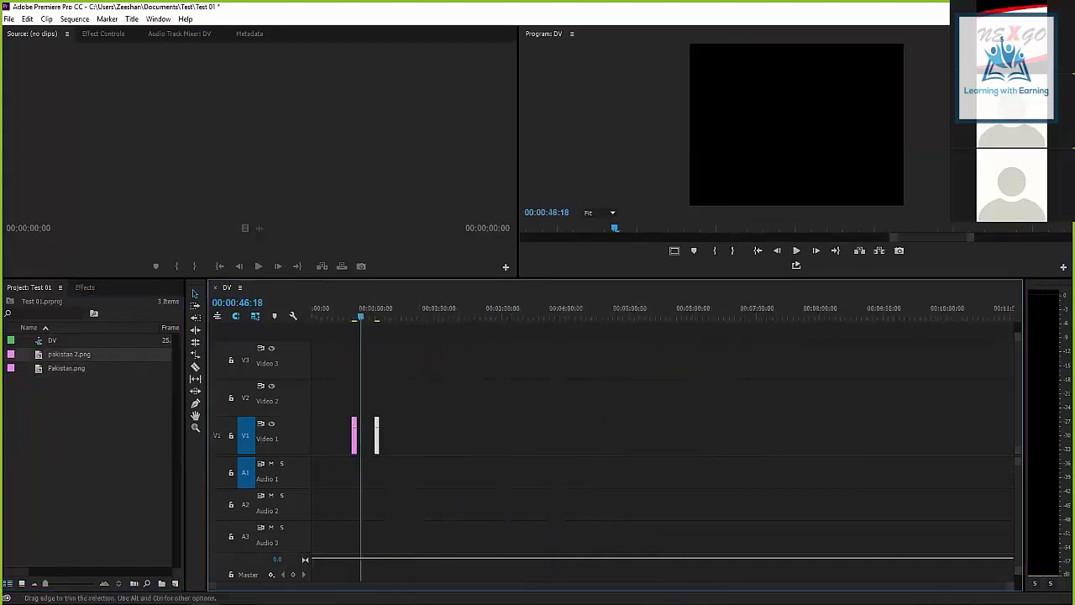
pyautogui.press('=')
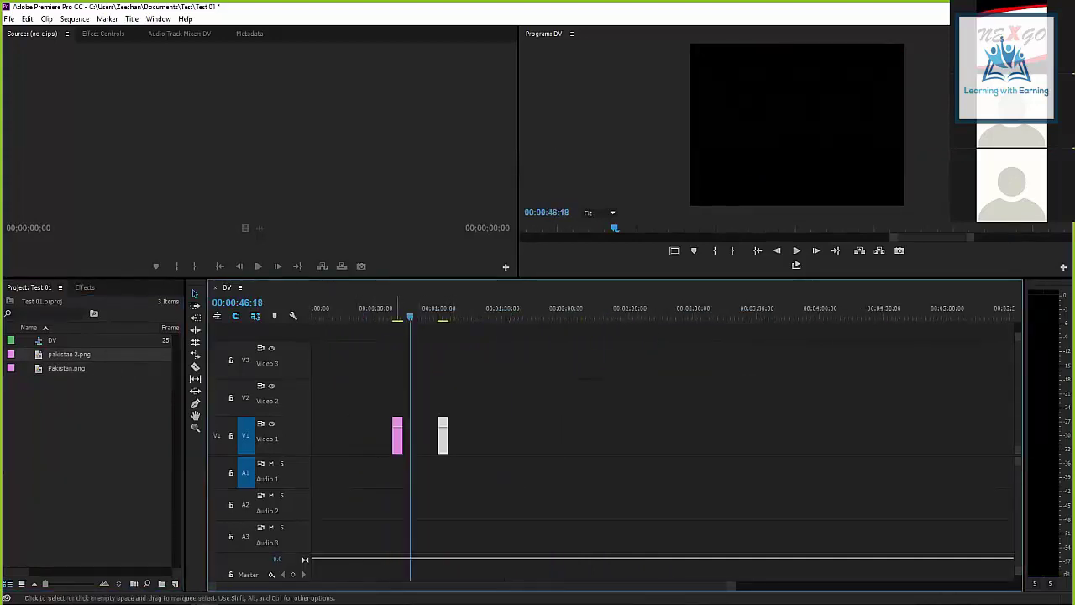
# - Move the playhead between 00:00:36:06 and 00:00:44:11 around pakistan 2.png, then deselect the clip
pyautogui.press('Home')
pyautogui.press('Down')
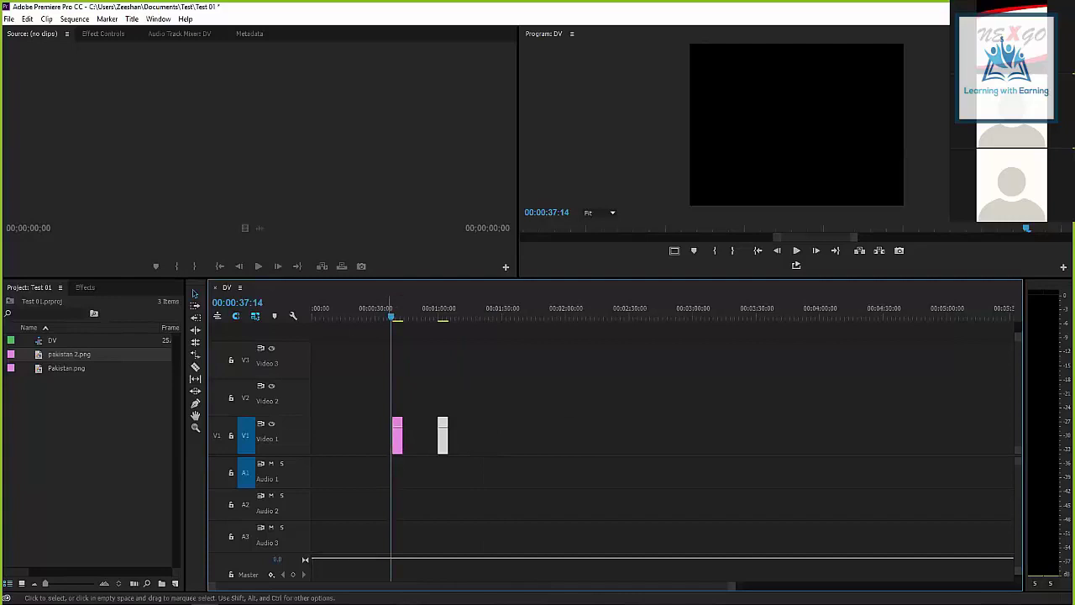
pyautogui.click(405, 308)
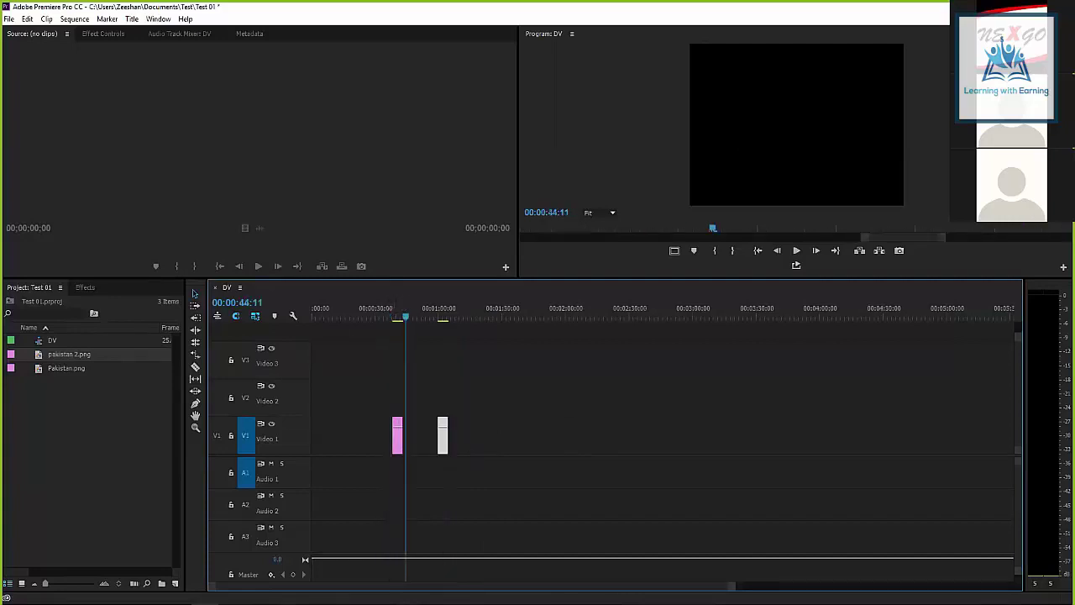
pyautogui.click(336, 184)
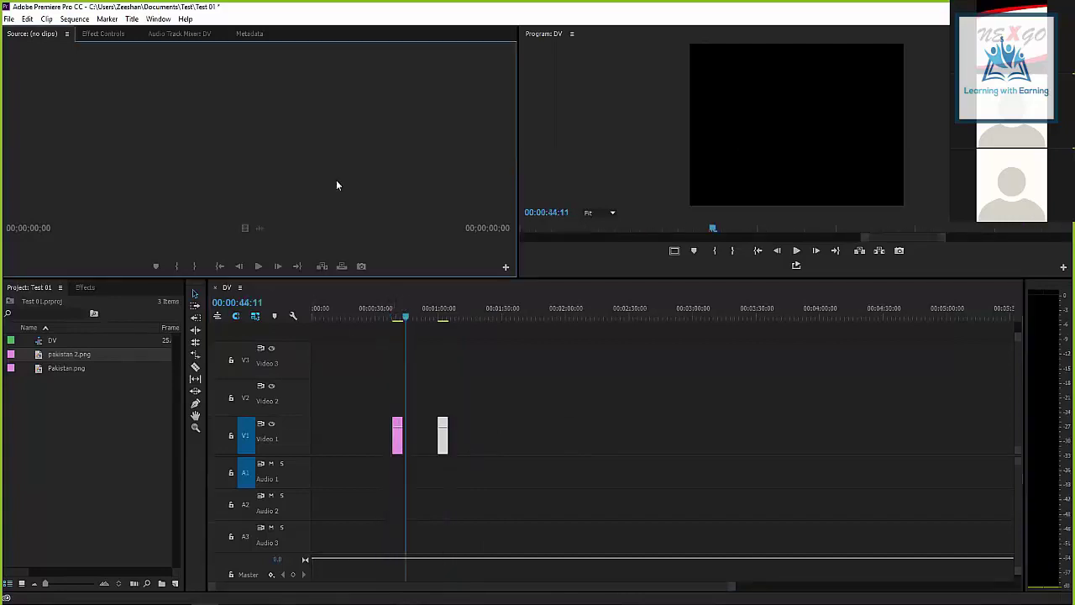
pyautogui.click(388, 309)
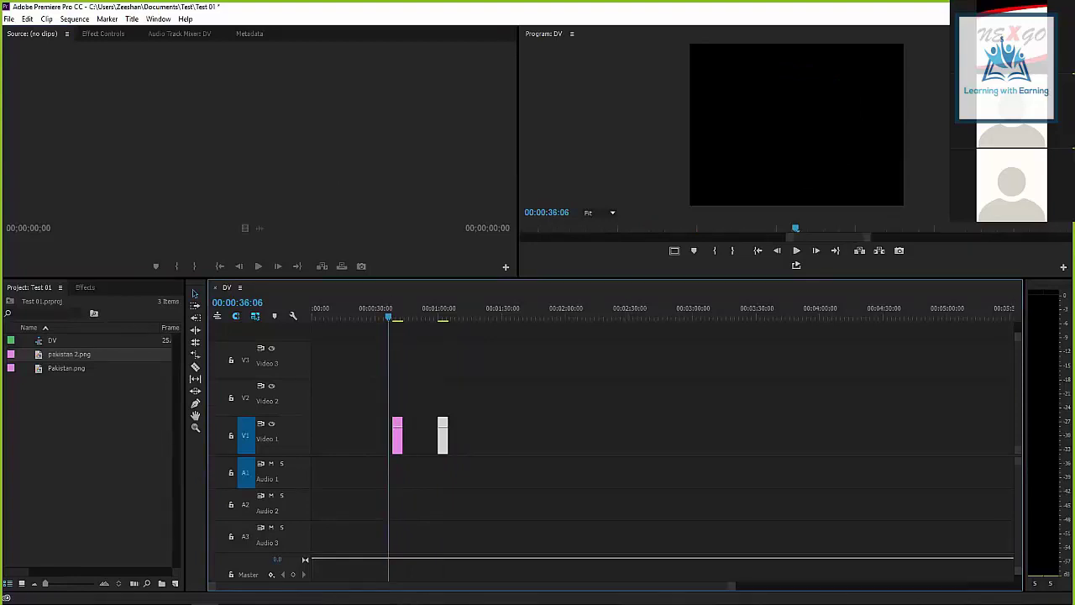
pyautogui.click(339, 209)
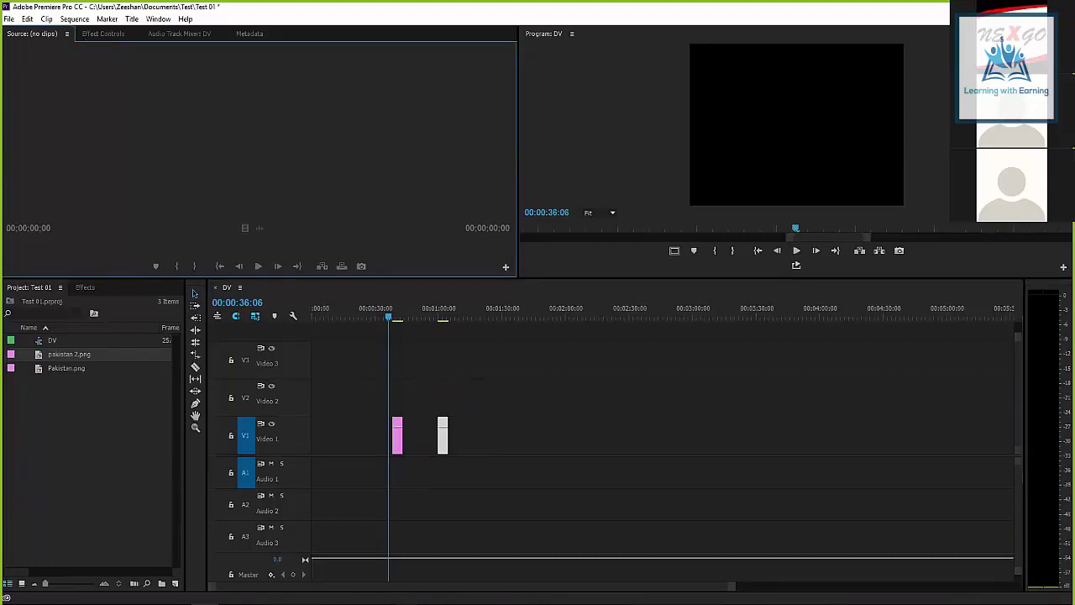
pyautogui.hotkey('shift', '4')
pyautogui.moveTo(388, 317)
pyautogui.mouseDown()
pyautogui.moveTo(414, 317)
pyautogui.moveTo(391, 317)
pyautogui.mouseUp()
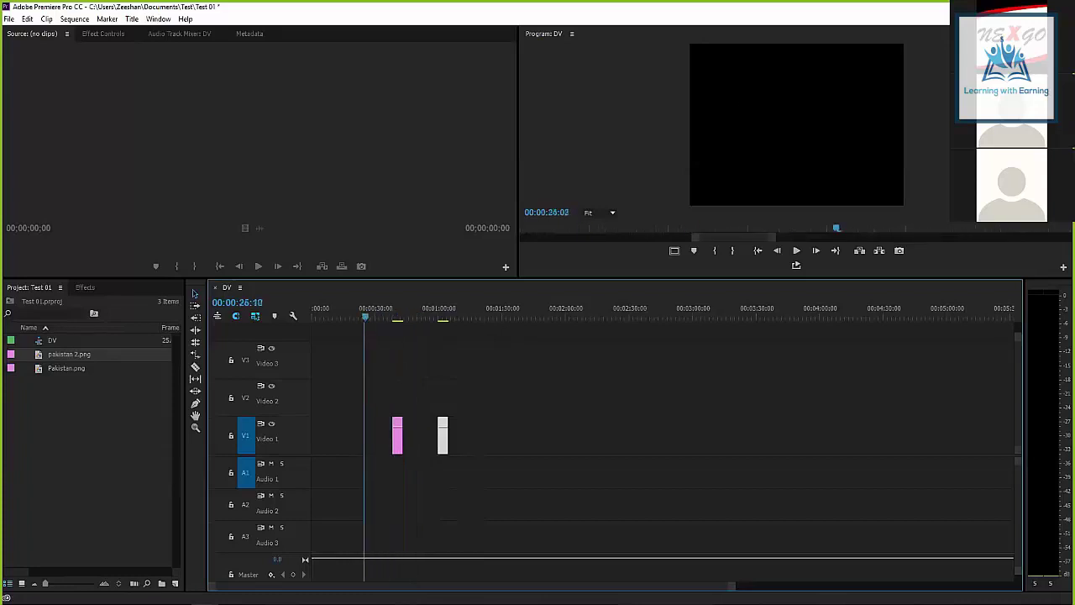
pyautogui.hotkey('shift', '4')
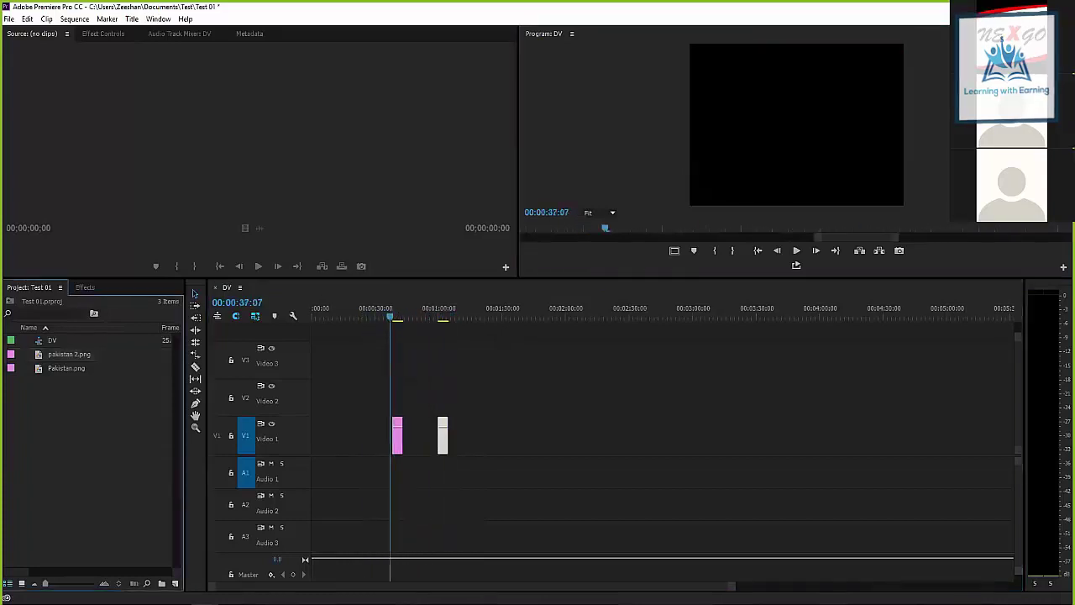
pyautogui.hotkey('shift', '3')
pyautogui.hotkey('ctrl', 'shift', 'a')
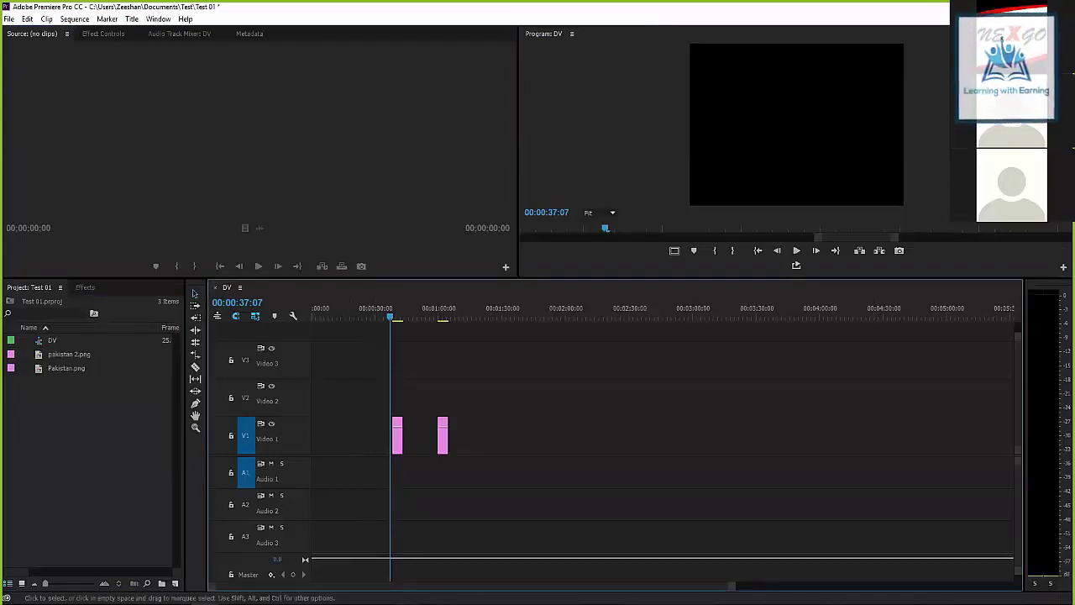
pyautogui.press('Left')
pyautogui.press('Left')
pyautogui.press('Left')
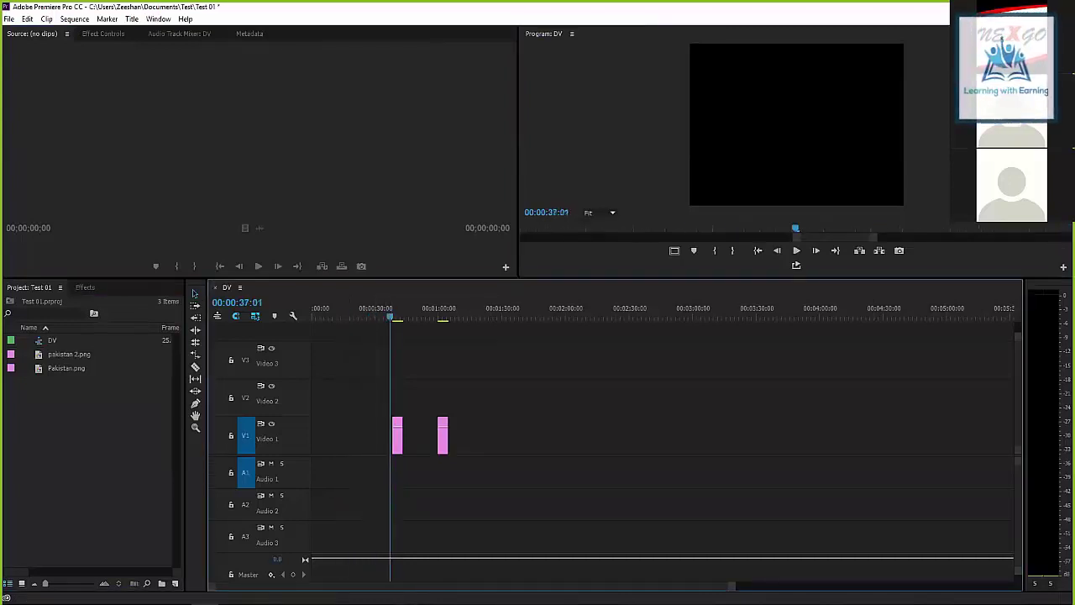
# - Zoom the timeline out and back in until both flag clips show thumbnails
pyautogui.press('-')
pyautogui.press('=')
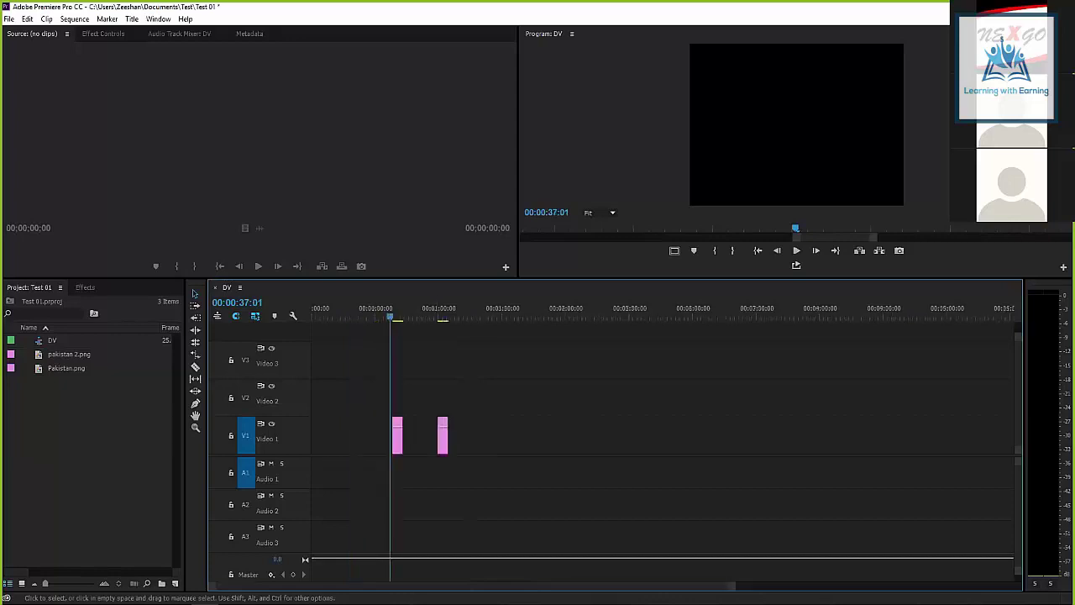
pyautogui.press('=')
pyautogui.press('=')
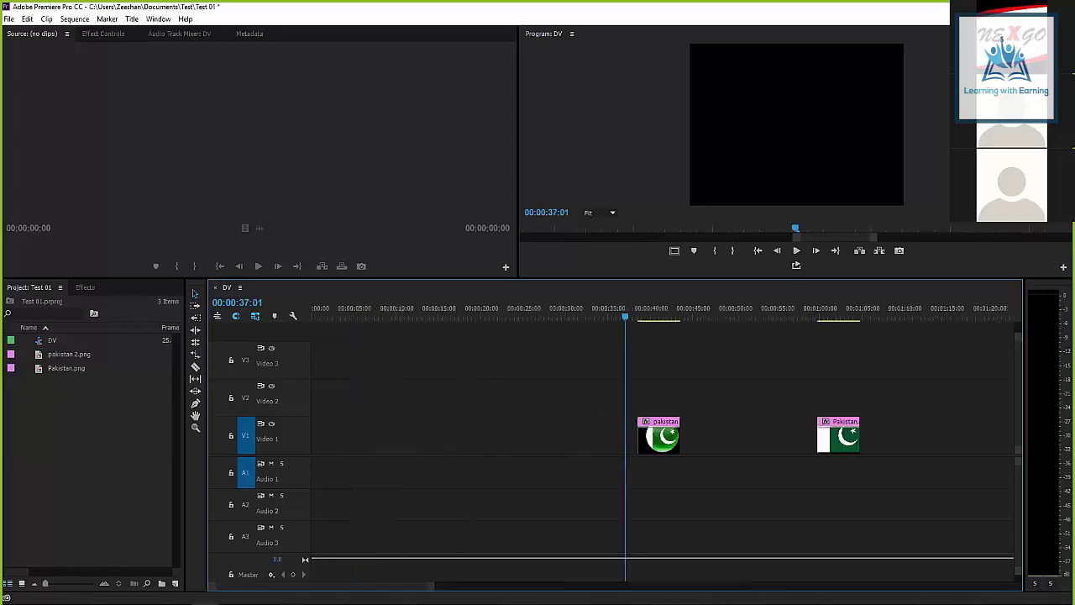
pyautogui.press('-')
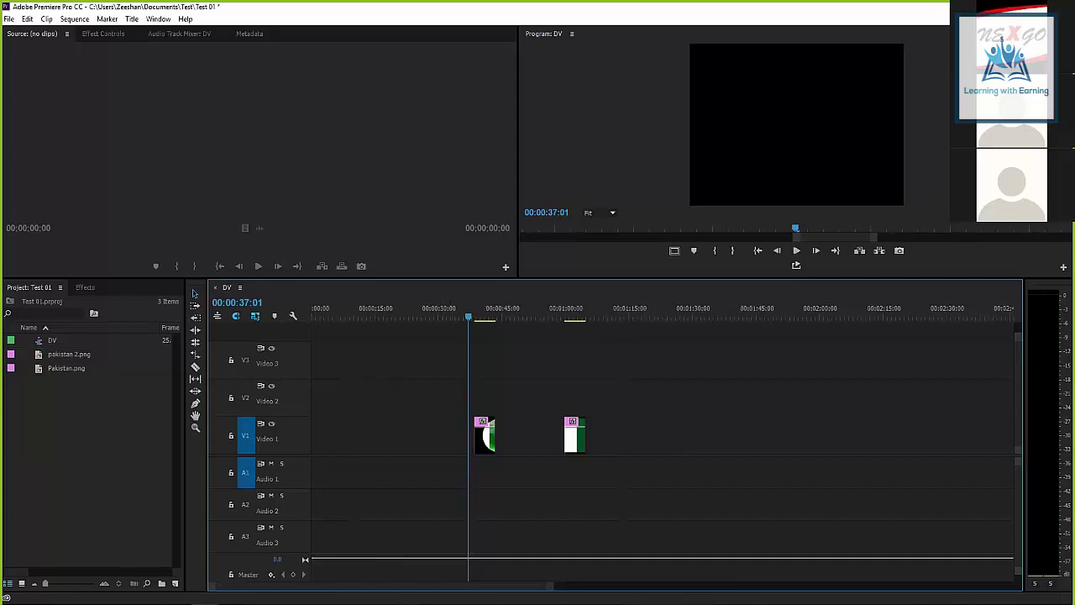
pyautogui.press('=')
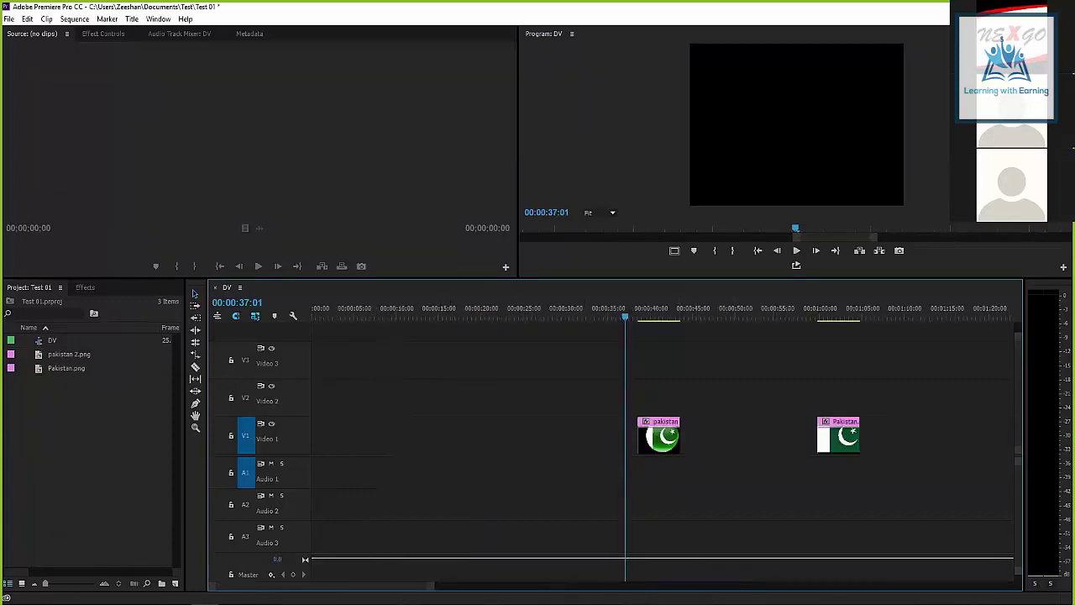
pyautogui.press('=')
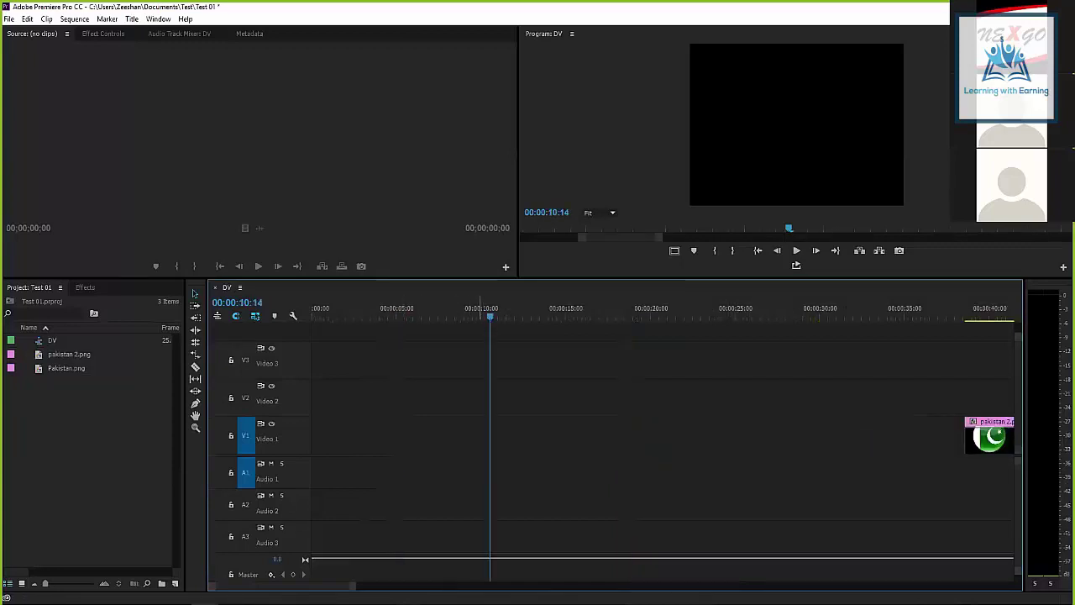
pyautogui.press('=')
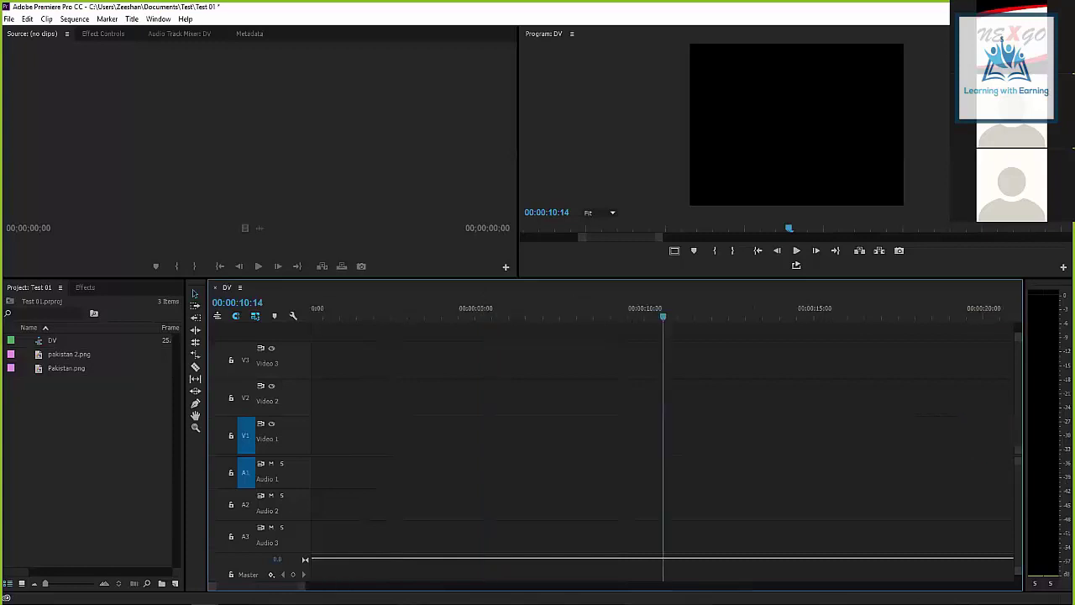
pyautogui.press('-')
pyautogui.press('-')
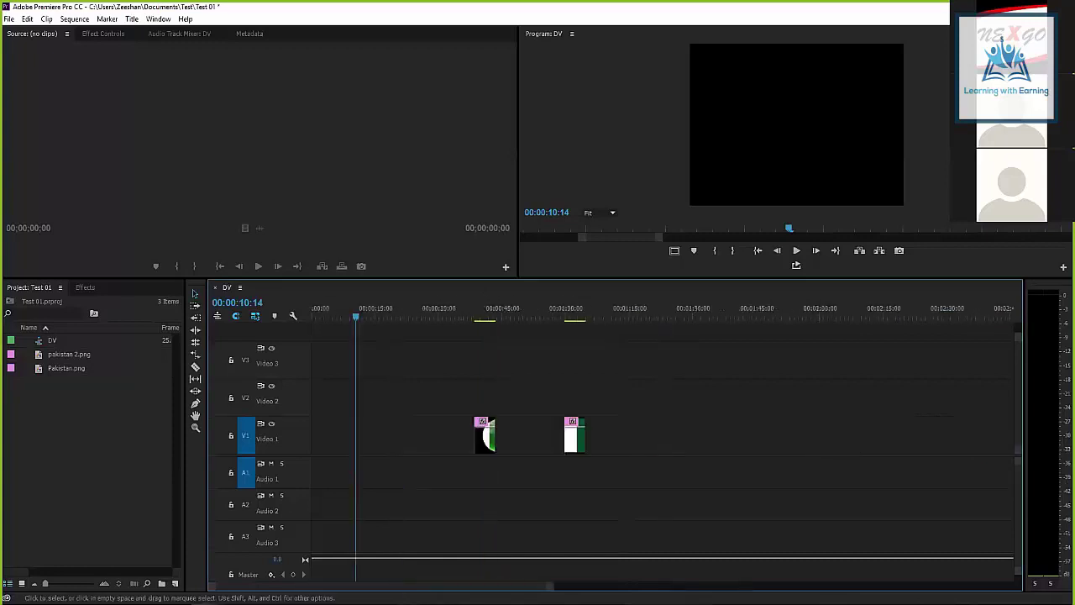
pyautogui.press('-')
pyautogui.press('Up')
# - Zoom in closely on pakistan 2.png and drag the playhead back to its start
pyautogui.press('Right')
pyautogui.press('Right')
pyautogui.press('Right')
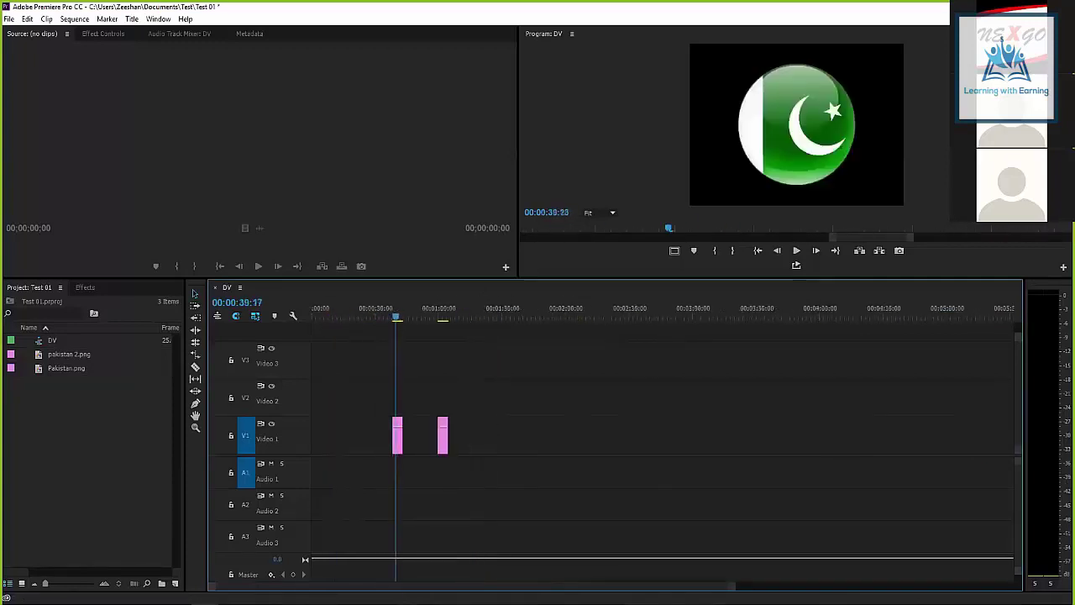
pyautogui.press('Right')
pyautogui.press('Right')
pyautogui.press('Right')
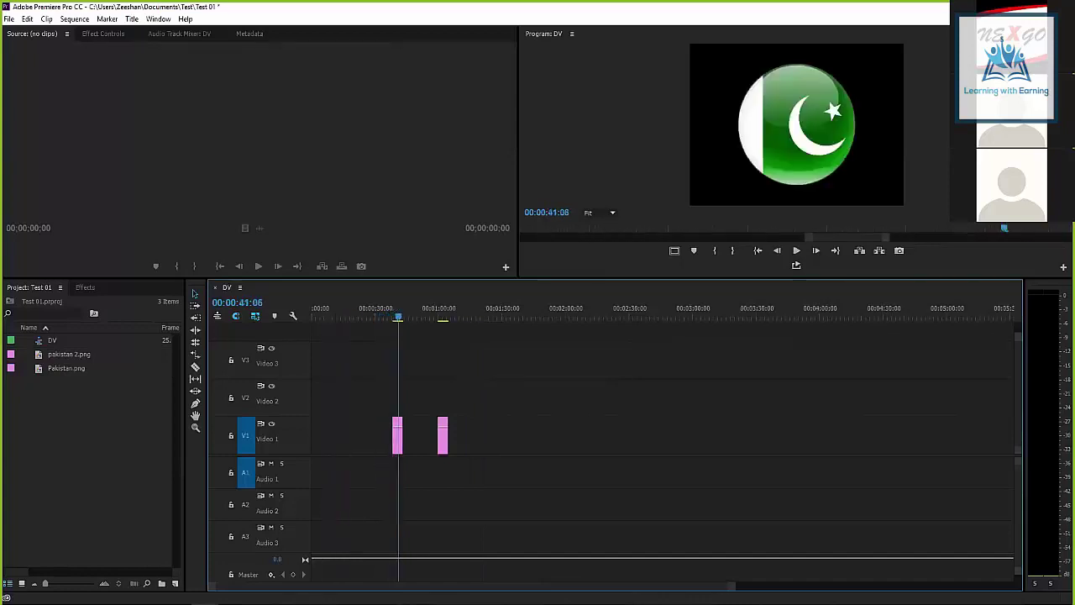
pyautogui.press('=')
pyautogui.press('Right')
pyautogui.press('Right')
pyautogui.press('Right')
pyautogui.press('=')
pyautogui.press('=')
pyautogui.press('=')
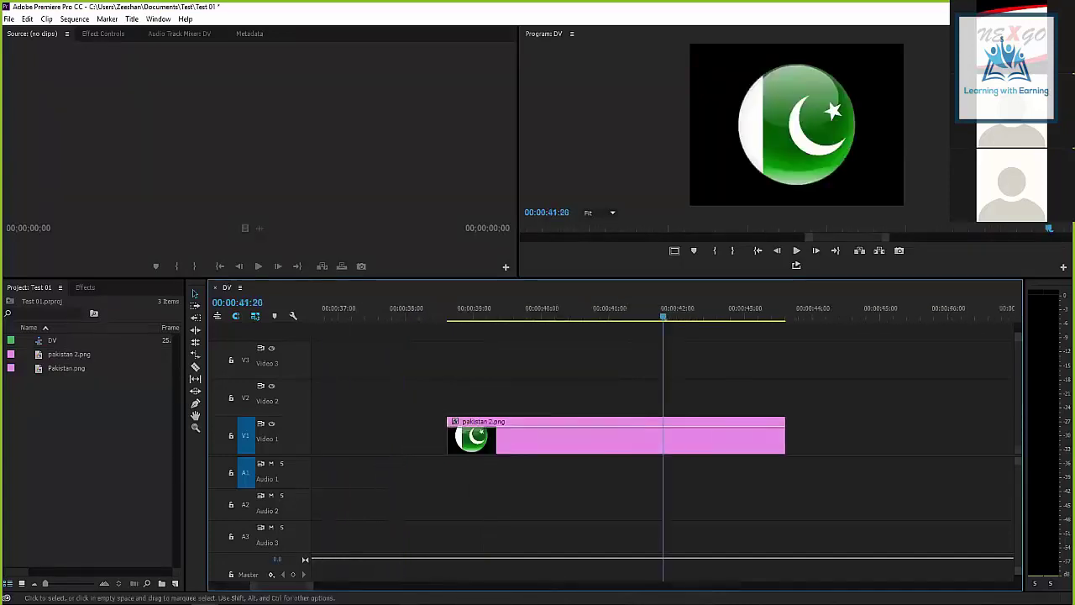
pyautogui.moveTo(663, 309); pyautogui.dragTo(447, 308)
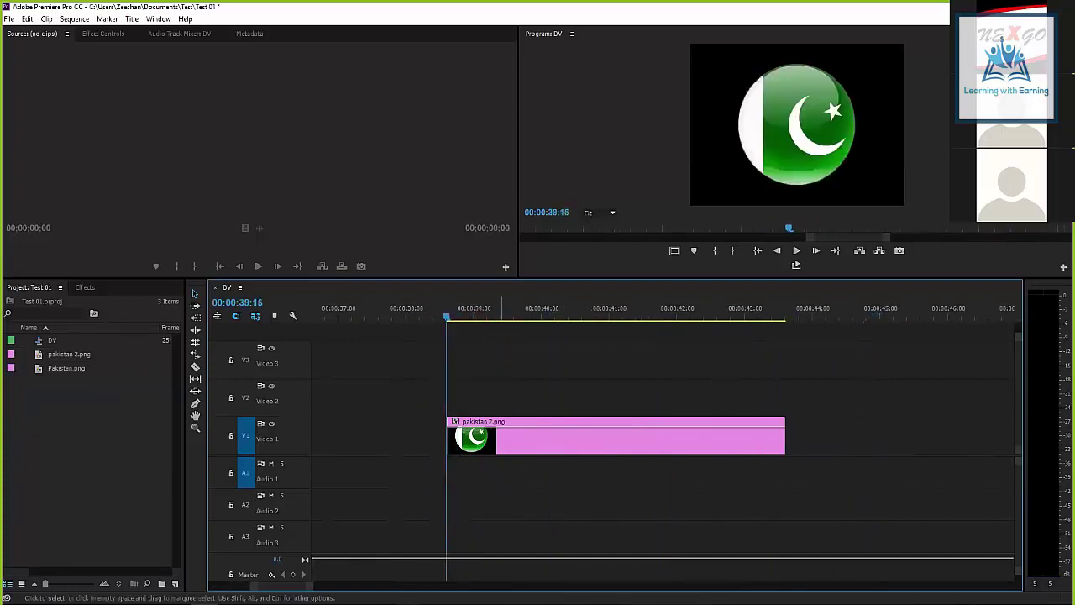
# - Check the pakistan 2.png context menu, then step the playhead to 00:00:38:23
pyautogui.rightClick(500, 430)
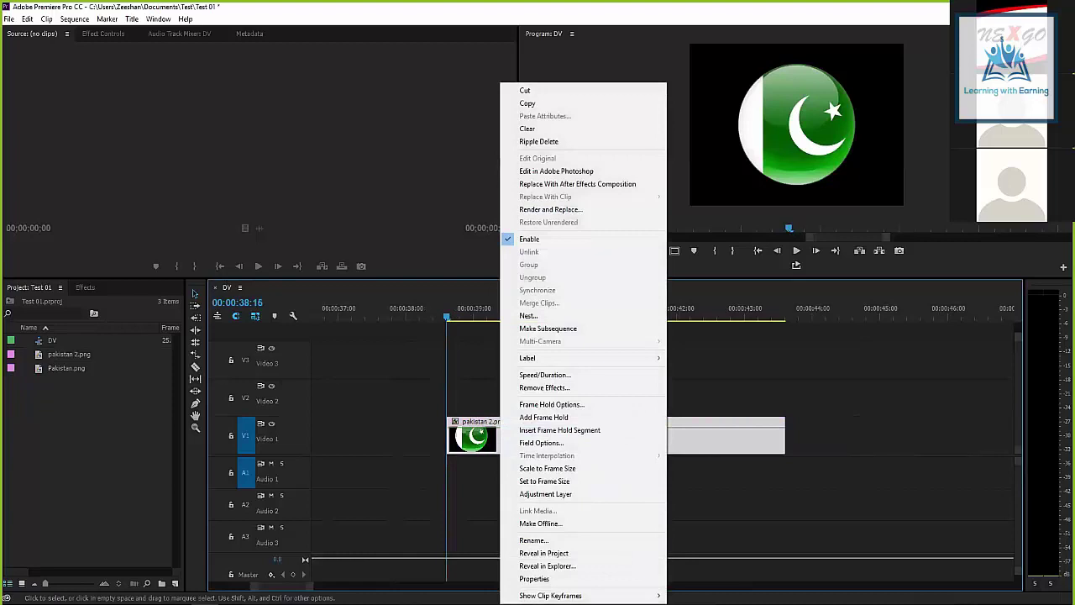
pyautogui.press('Escape')
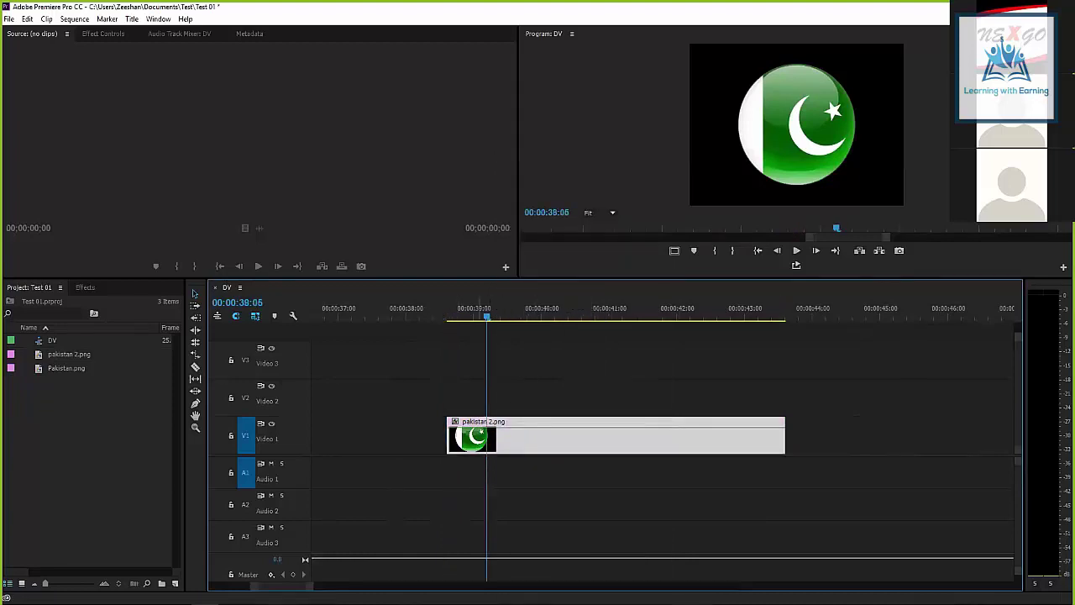
pyautogui.press('Left')
pyautogui.press('Left')
pyautogui.press('Left')
pyautogui.press('Left')
pyautogui.press('Left')
pyautogui.press('Right')
pyautogui.press('Right')
pyautogui.press('Right')
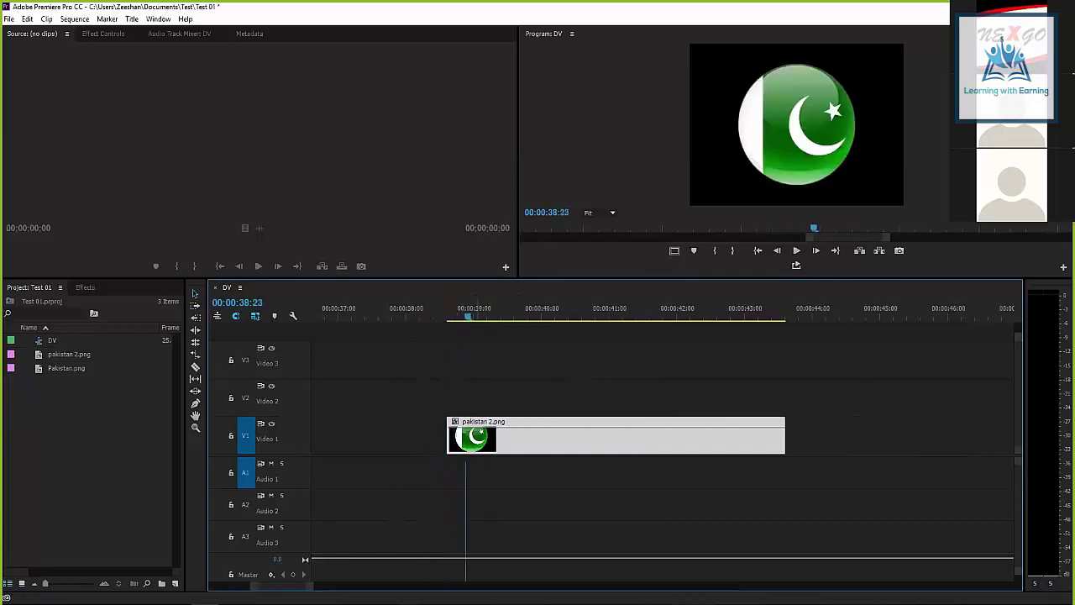
pyautogui.press('Right')
pyautogui.press('Right')
# - Bring up the round flag clip's context menu with Speed/Duration... showing
pyautogui.rightClick(483, 435)
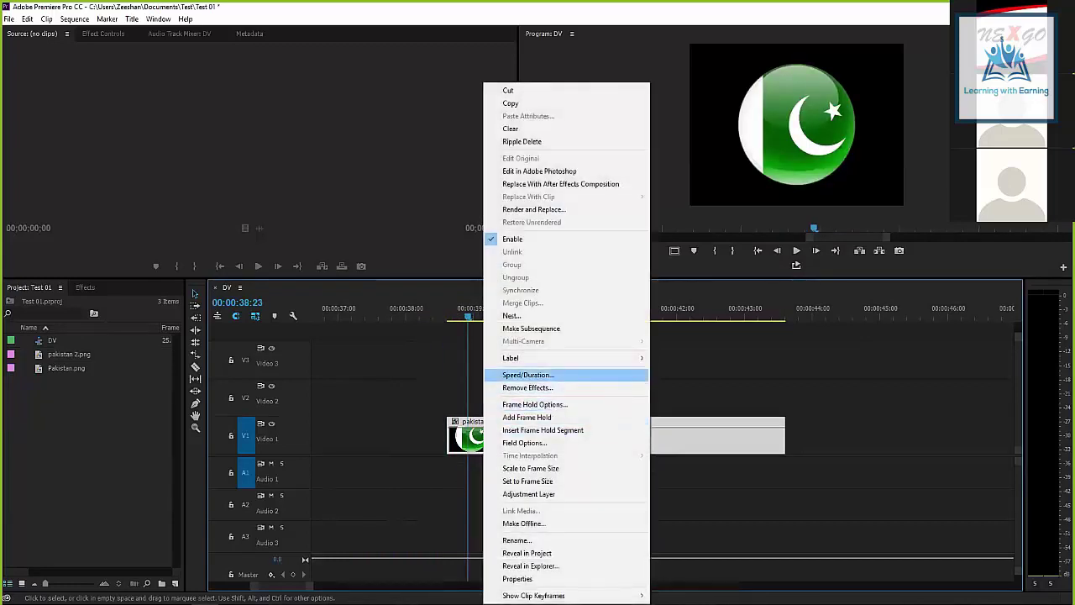
pyautogui.rightClick(644, 435)
pyautogui.rightClick(644, 435)
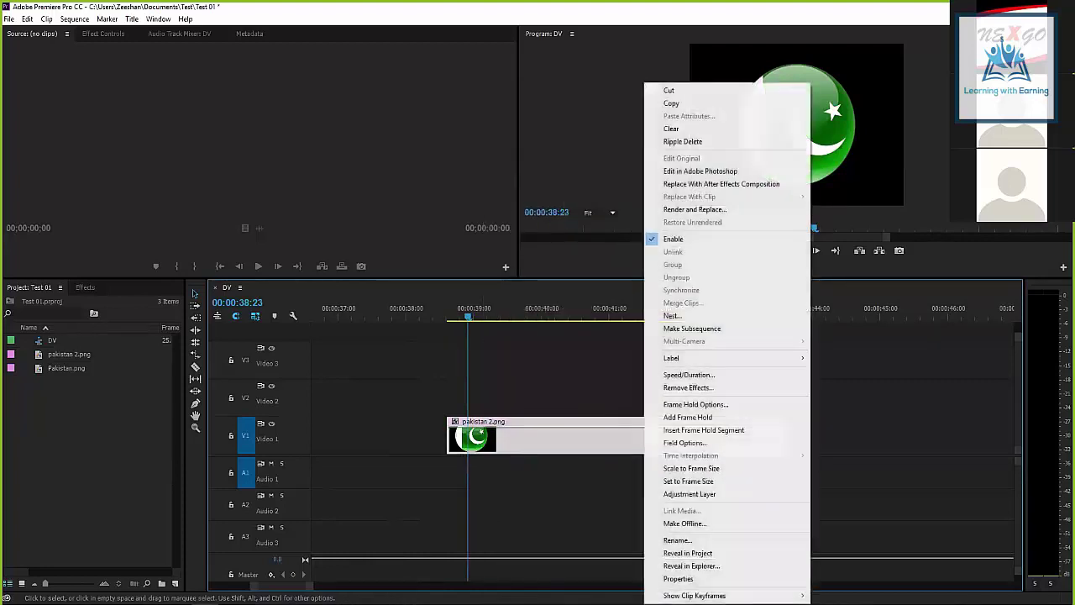
pyautogui.press('Escape')
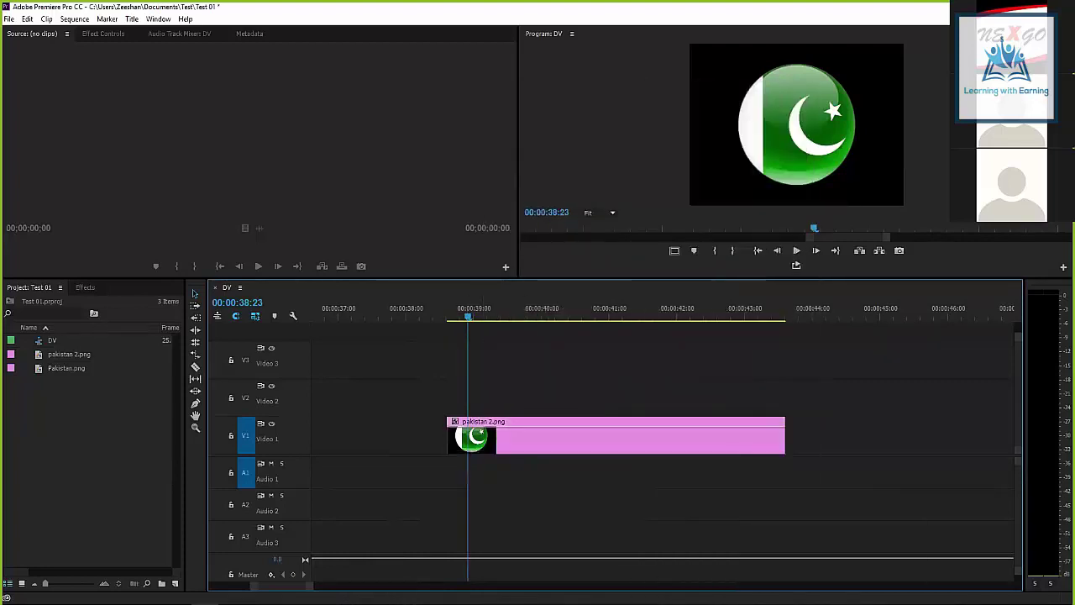
pyautogui.rightClick(547, 435)
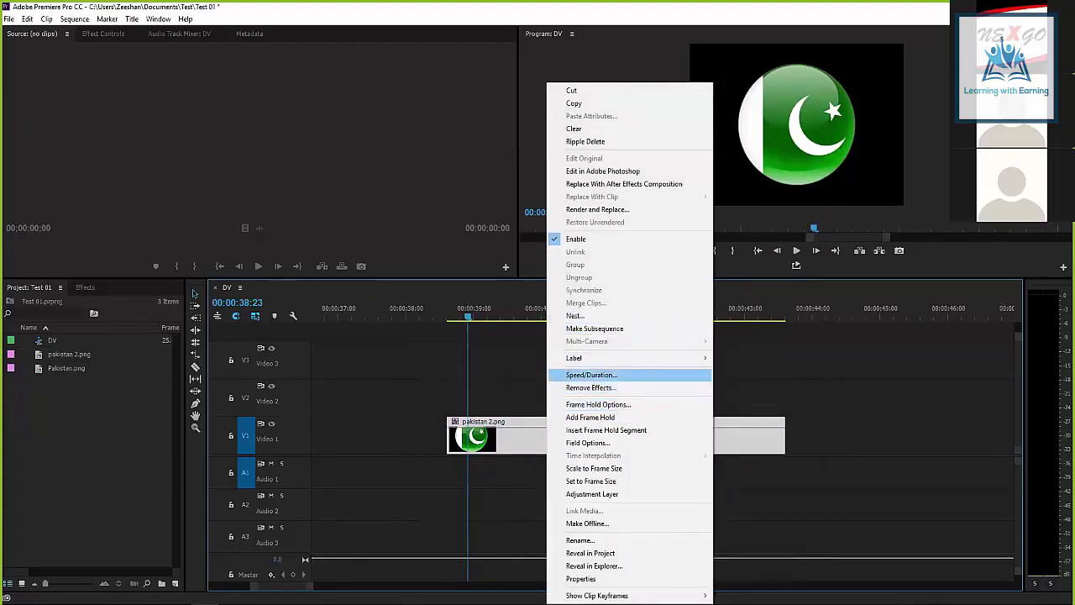
# - Give pakistan 2.png a 00:00:05:00 duration at 100% speed
pyautogui.click(591, 374)
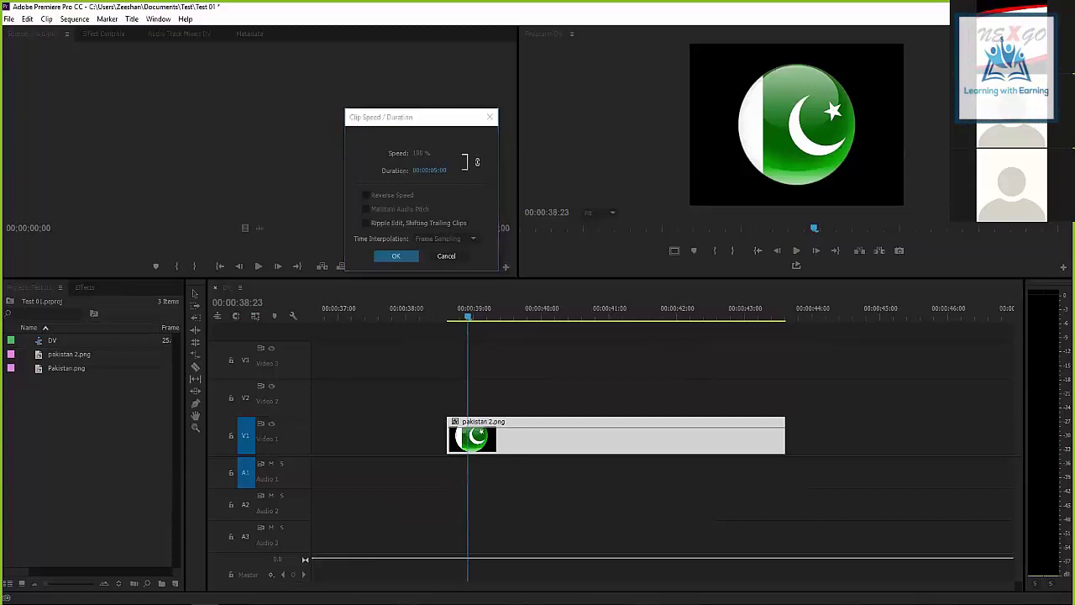
pyautogui.press('Return')
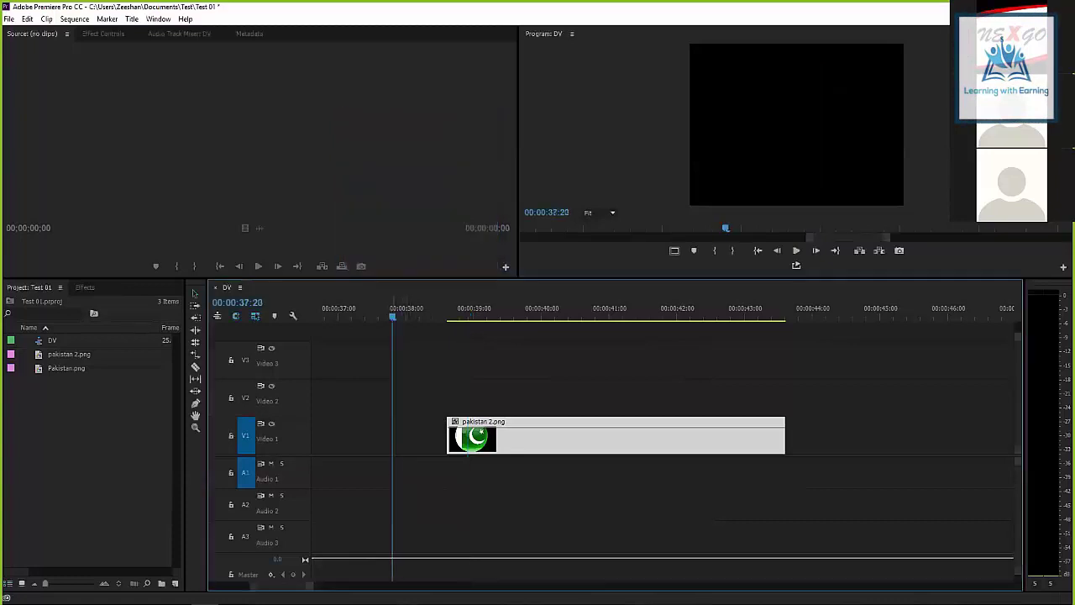
# - Zoom the timeline out and jump the playhead to the round, then rectangular, flag clip
pyautogui.press('-')
pyautogui.press('-')
pyautogui.press('-')
pyautogui.press('-')
pyautogui.press('-')
pyautogui.press('=')
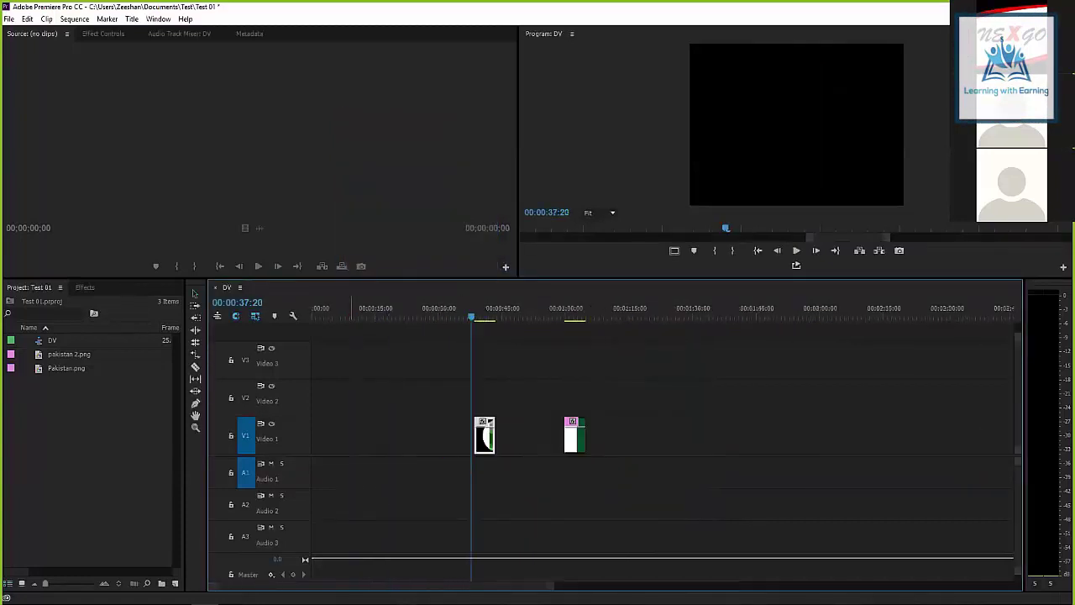
pyautogui.press('Down')
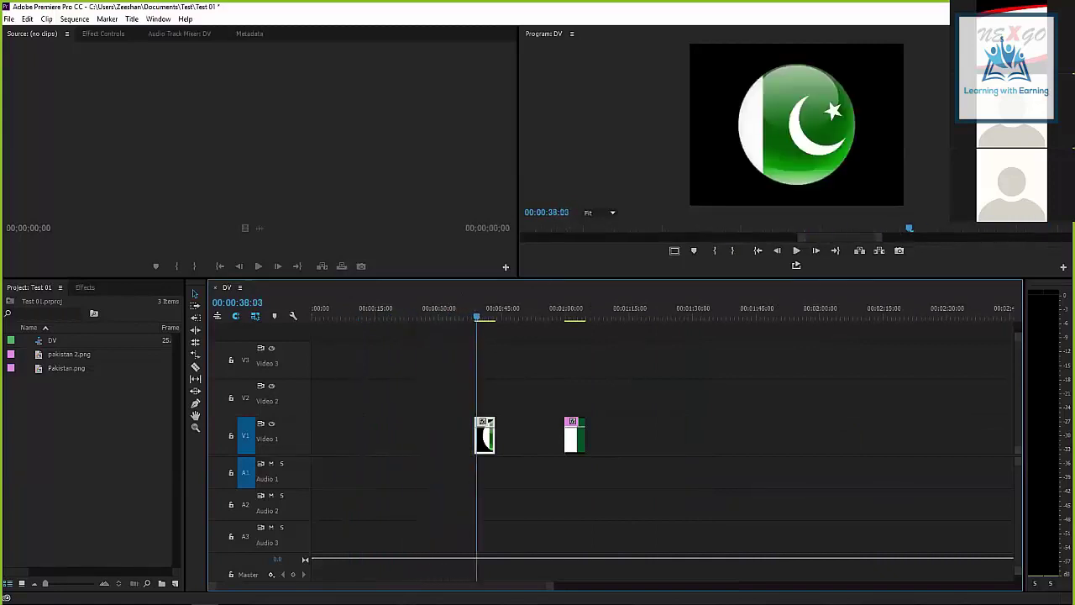
pyautogui.moveTo(477, 316); pyautogui.dragTo(557, 316)
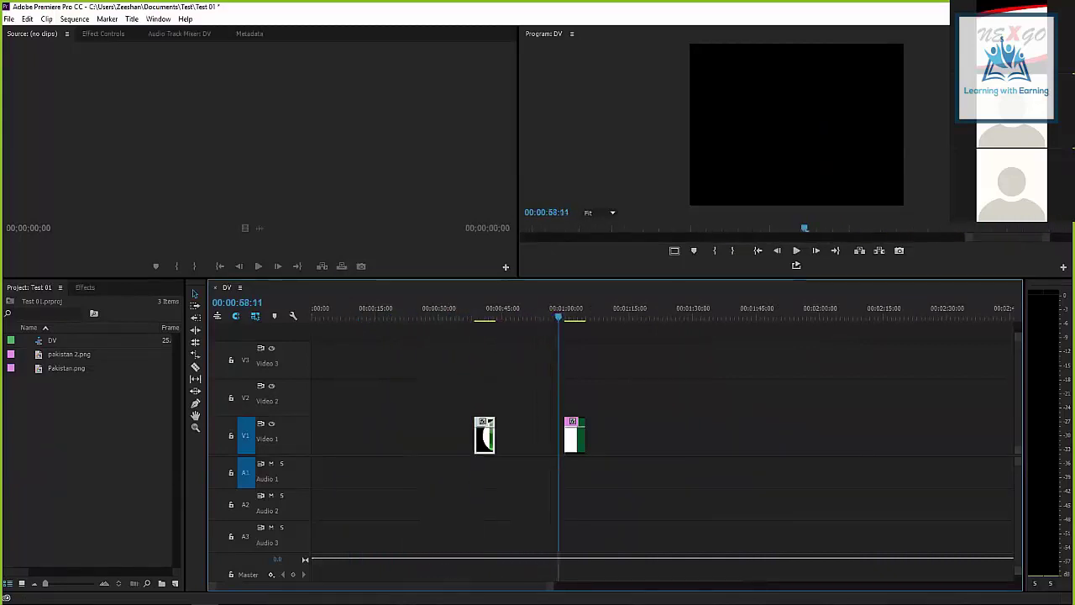
pyautogui.press('Down')
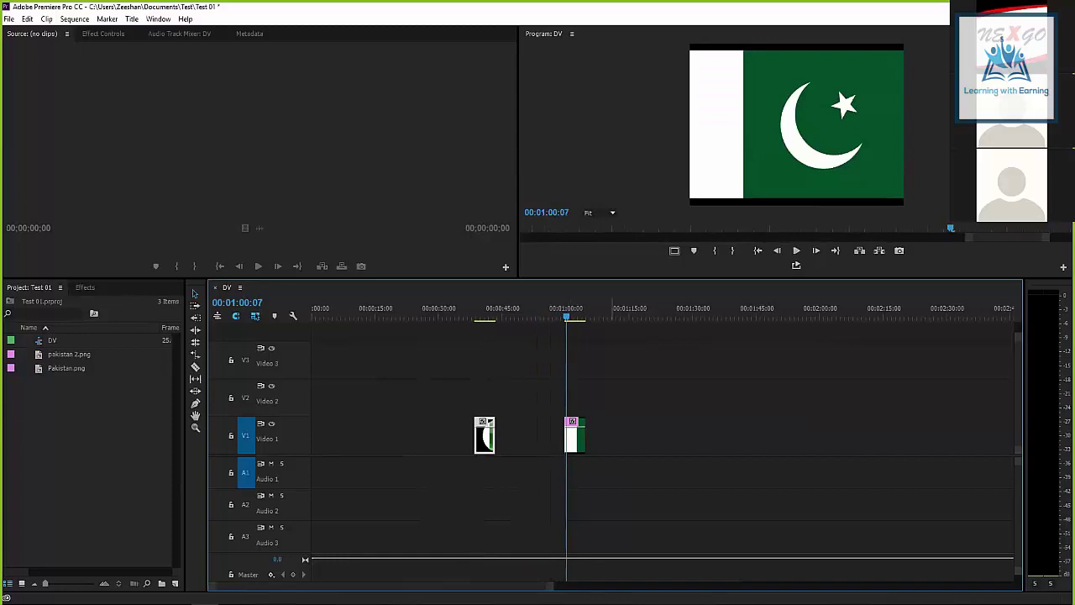
# - Scrub the playhead through both flag clips, back to 00:00:00:00 and forward again
pyautogui.click(593, 315)
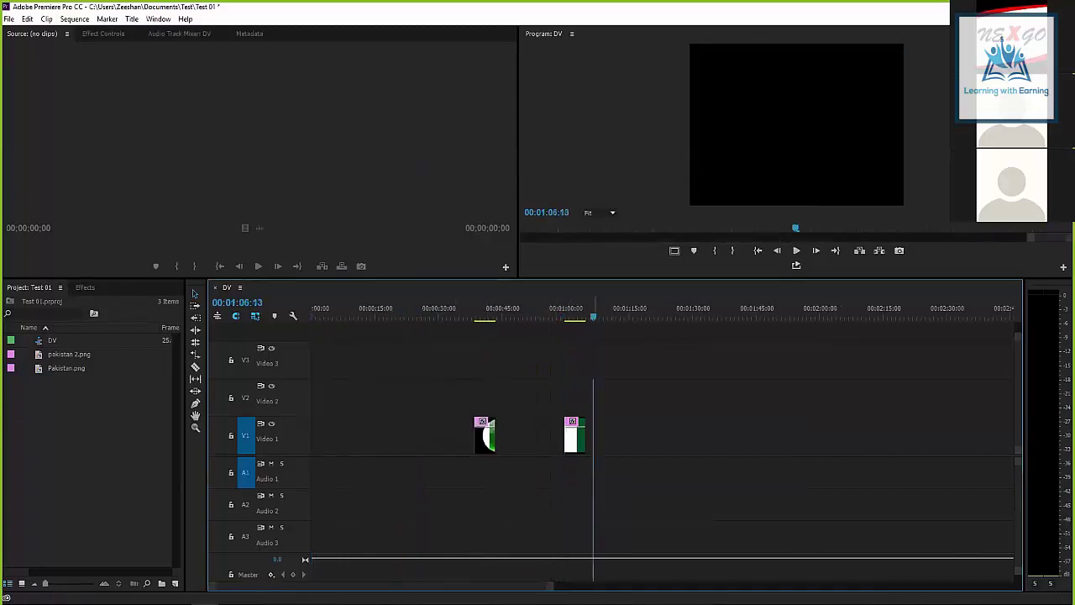
pyautogui.moveTo(314, 316); pyautogui.dragTo(615, 315)
pyautogui.moveTo(777, 316); pyautogui.dragTo(313, 316)
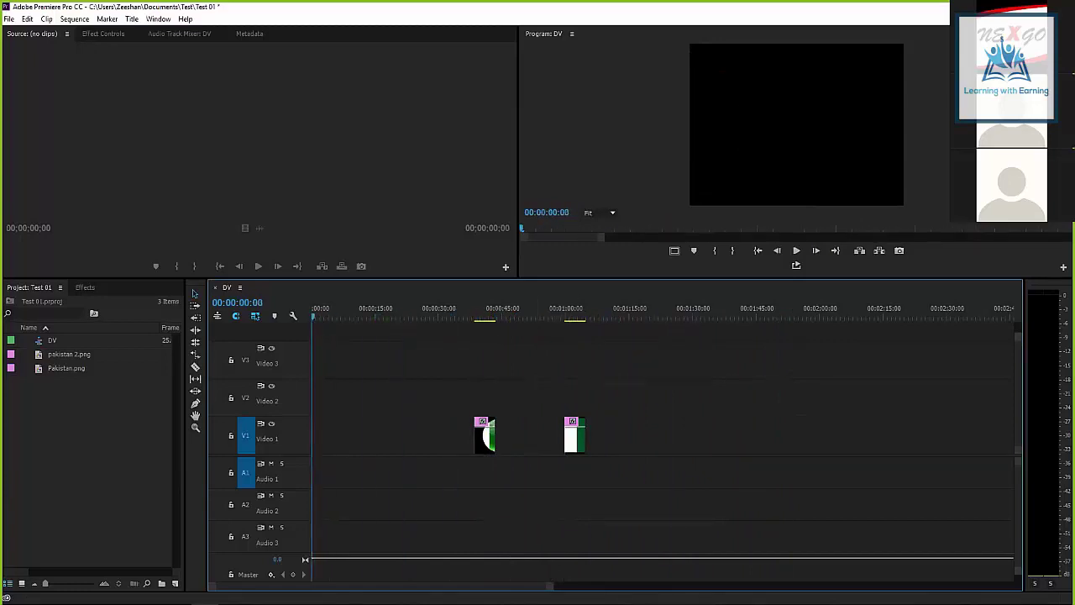
pyautogui.moveTo(312, 316); pyautogui.dragTo(573, 315)
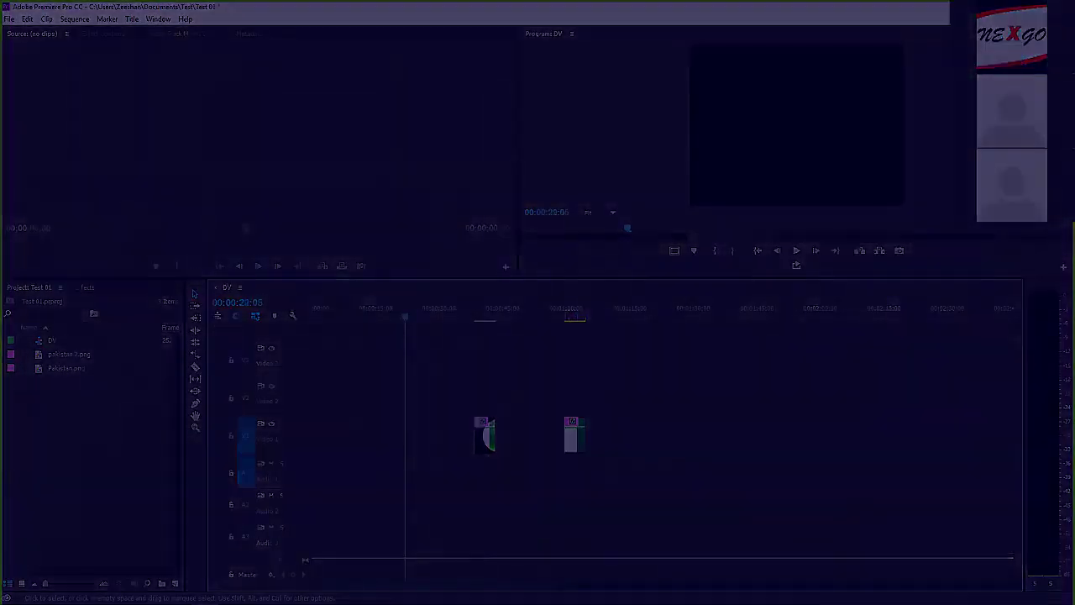